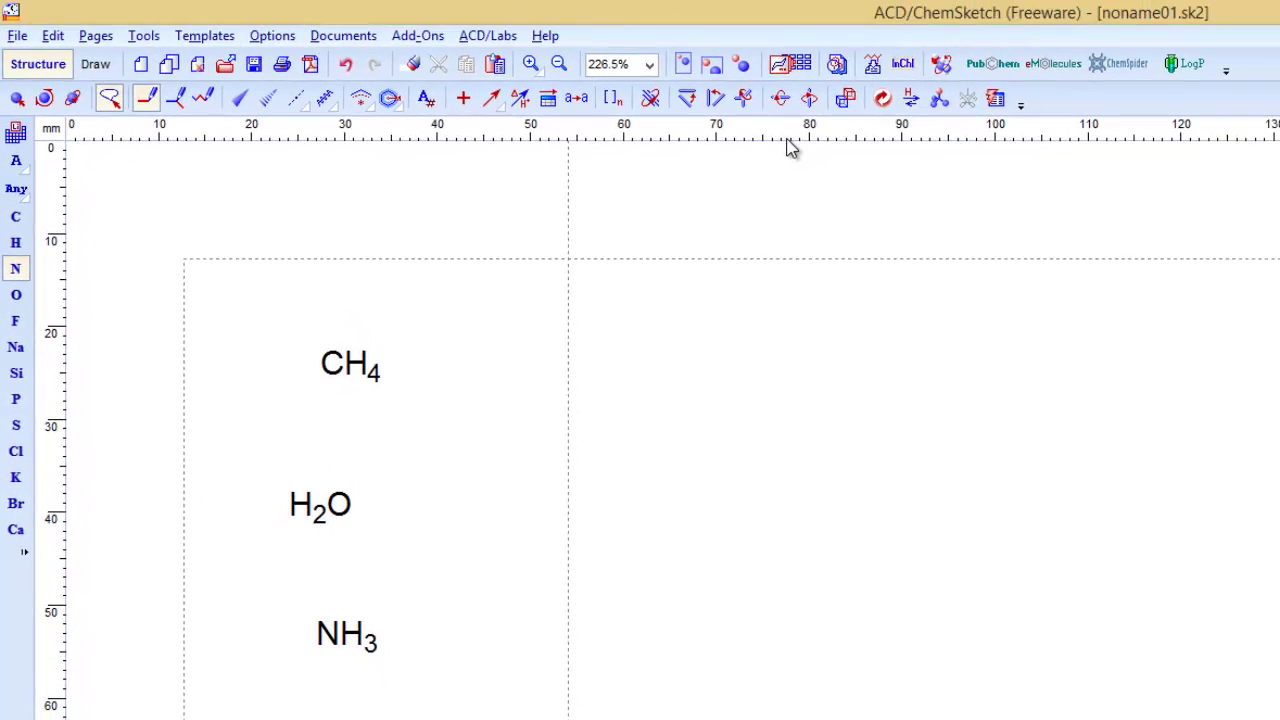
- Delete the H2O and NH3 molecules, keeping only the CH4 molecule on the page
left_click(413, 68)
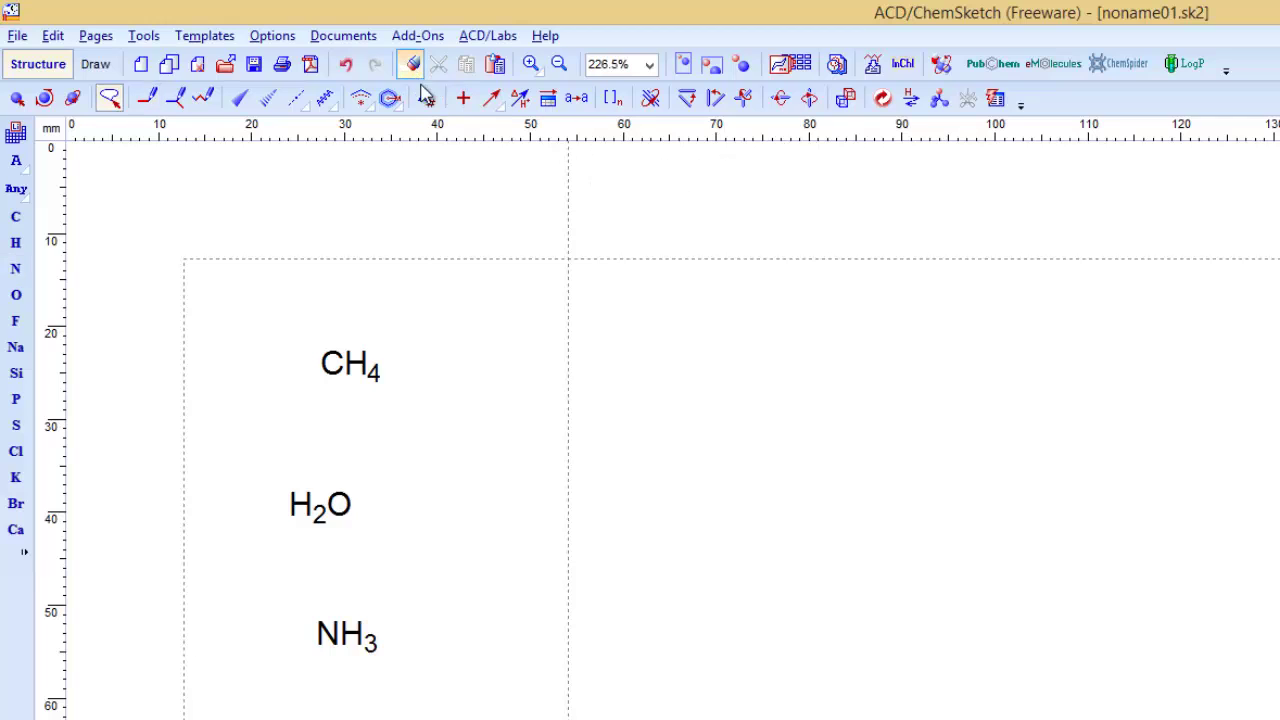
left_click(343, 507)
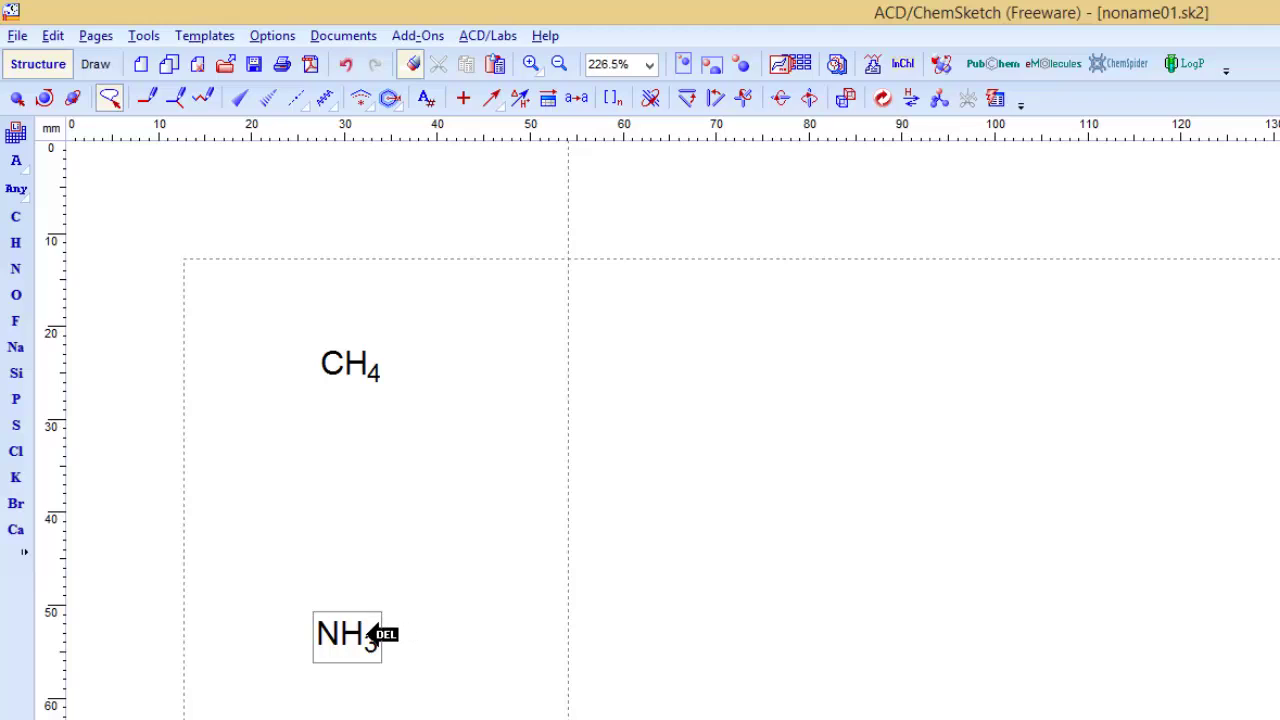
left_click(372, 632)
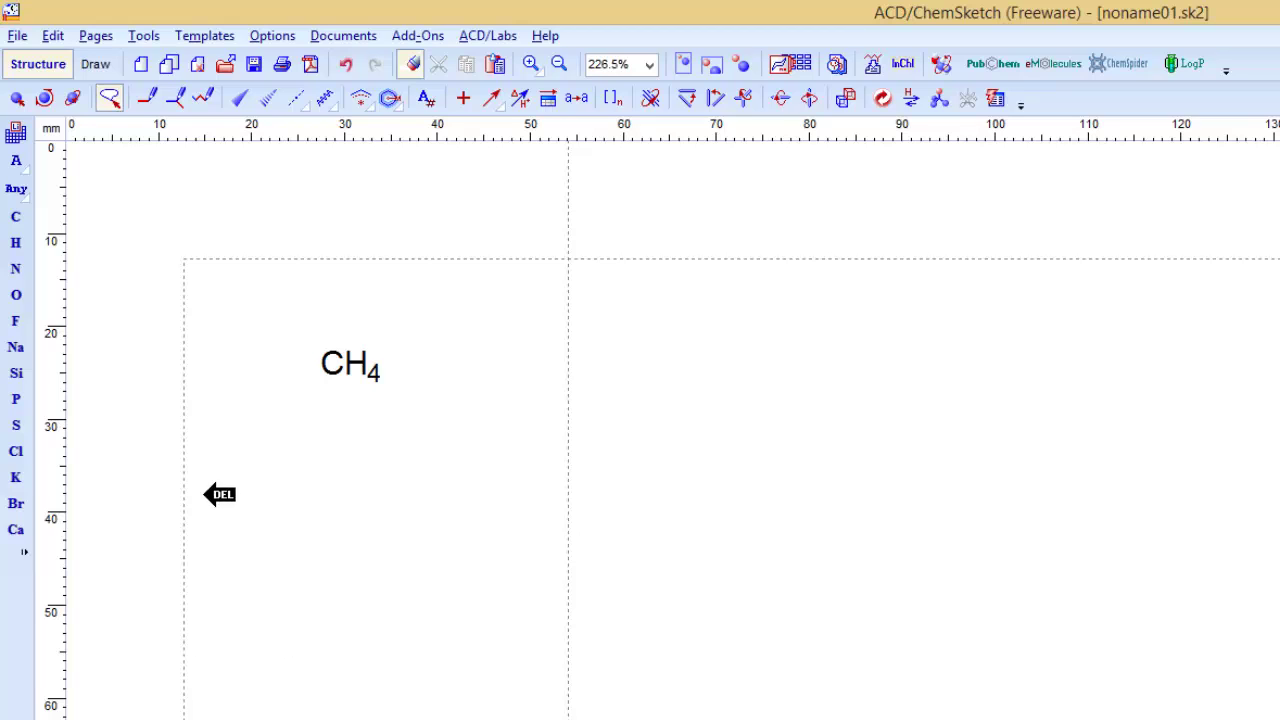
- Grow the CH4 molecule into a four-carbon chain with two extra methyl branches on its second carbon
left_click(16, 218)
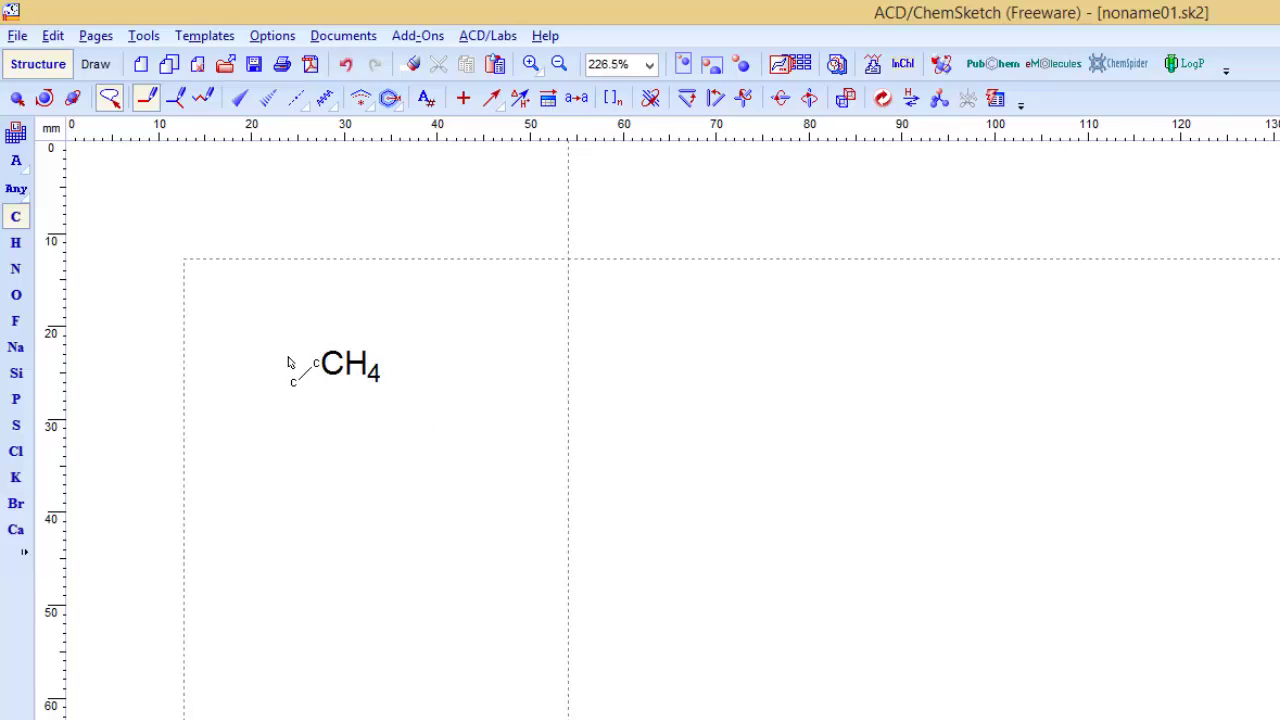
left_click(349, 385)
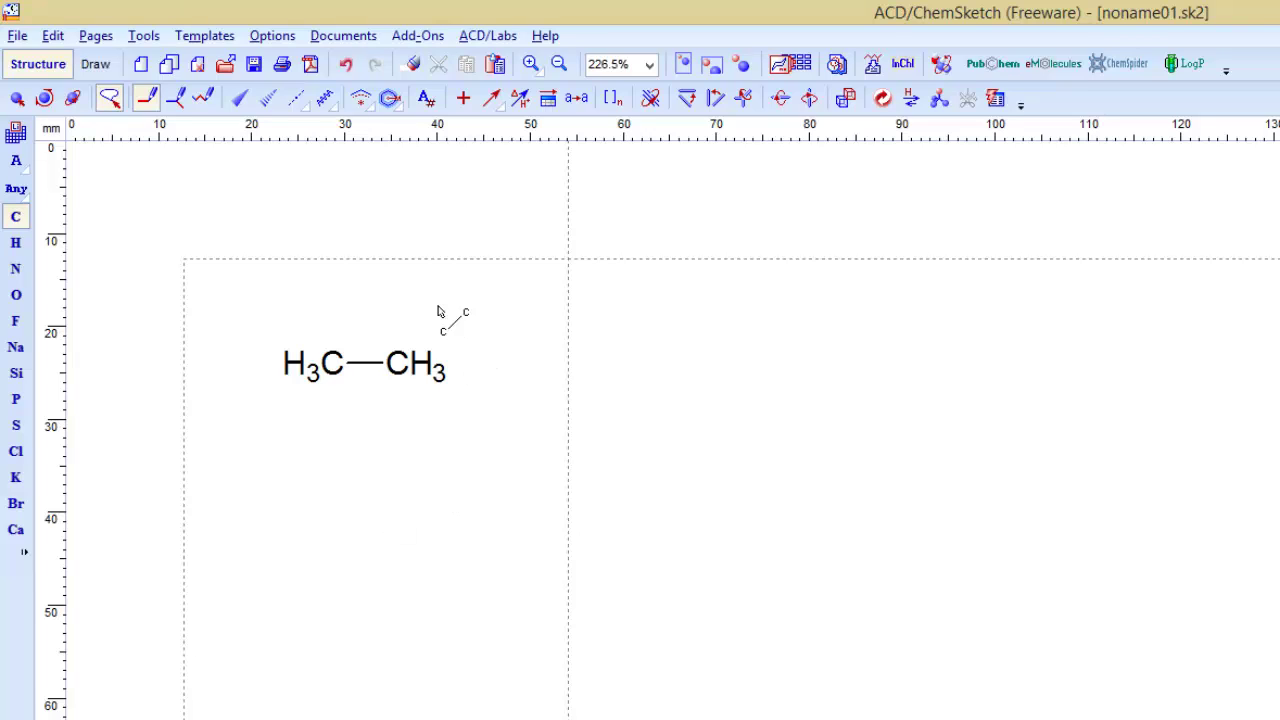
left_click(405, 368)
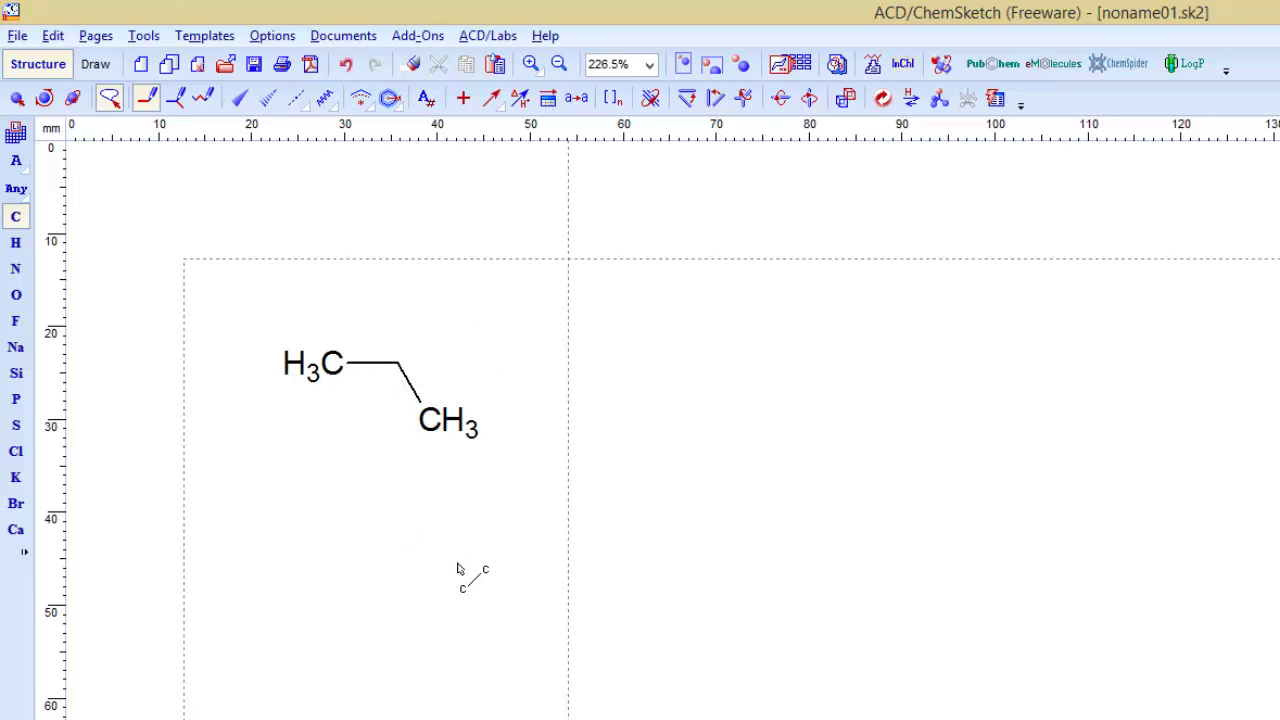
left_click(452, 432)
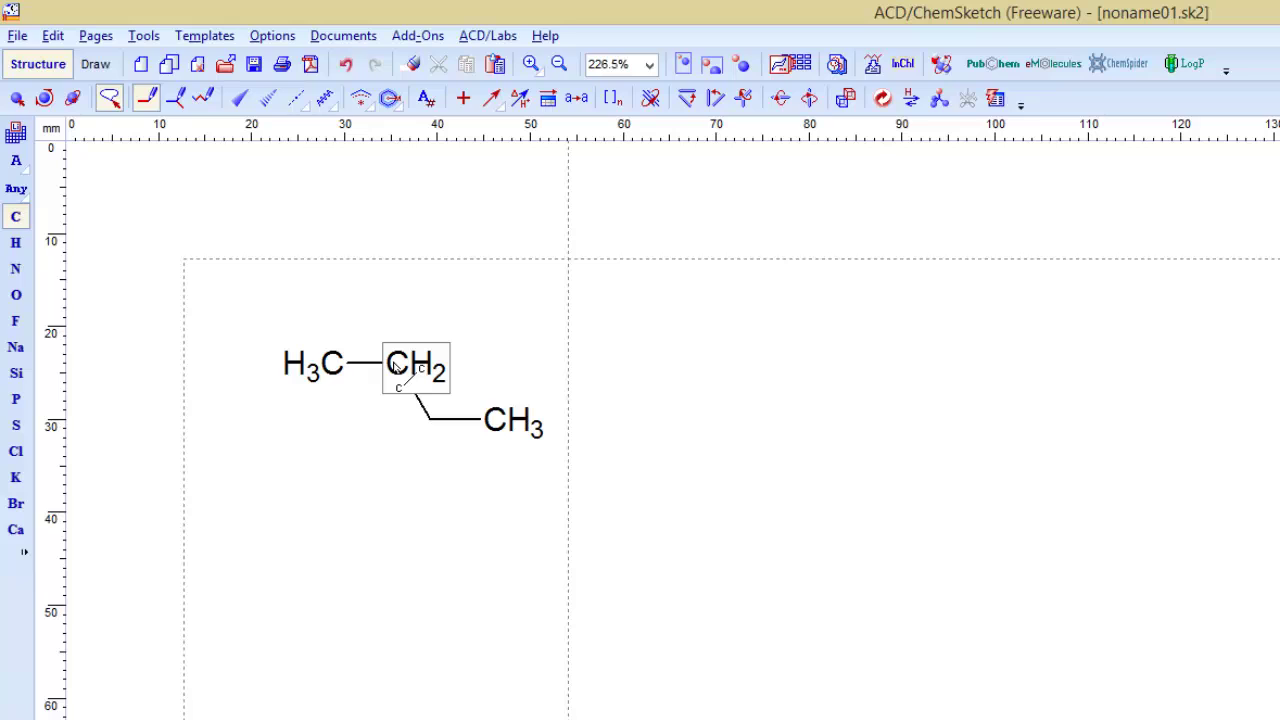
left_click(395, 367)
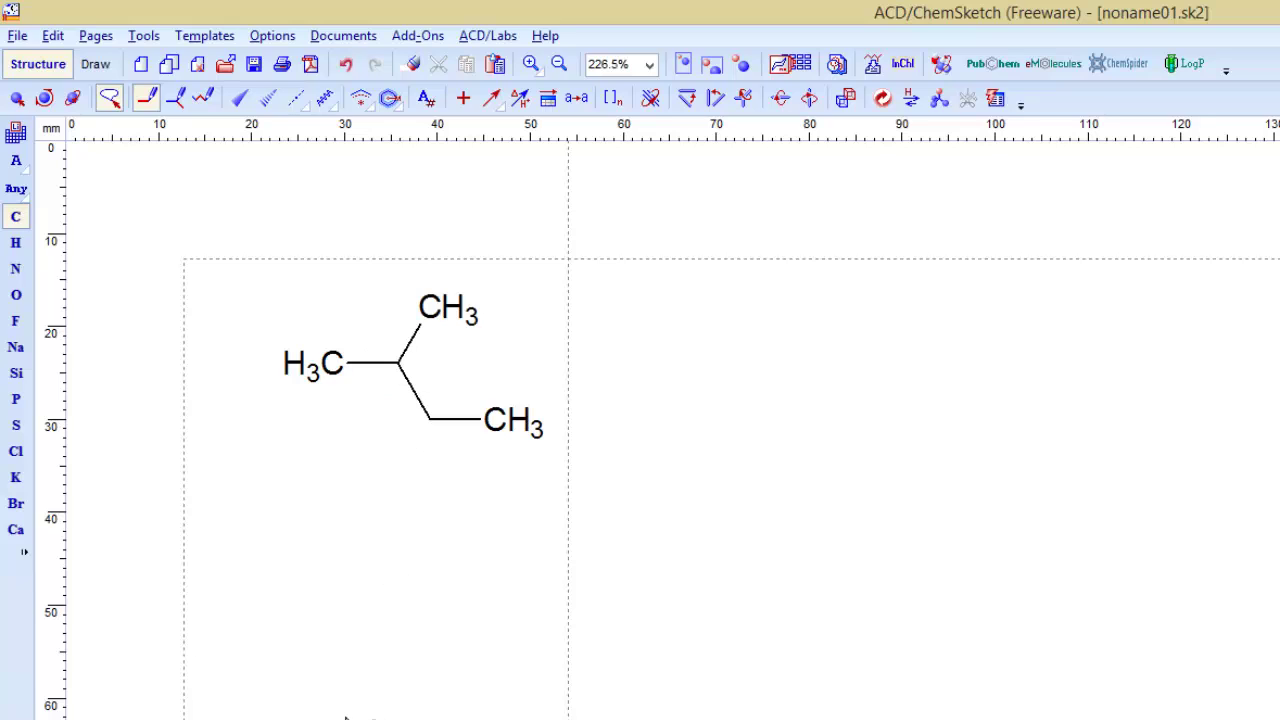
left_click(400, 367)
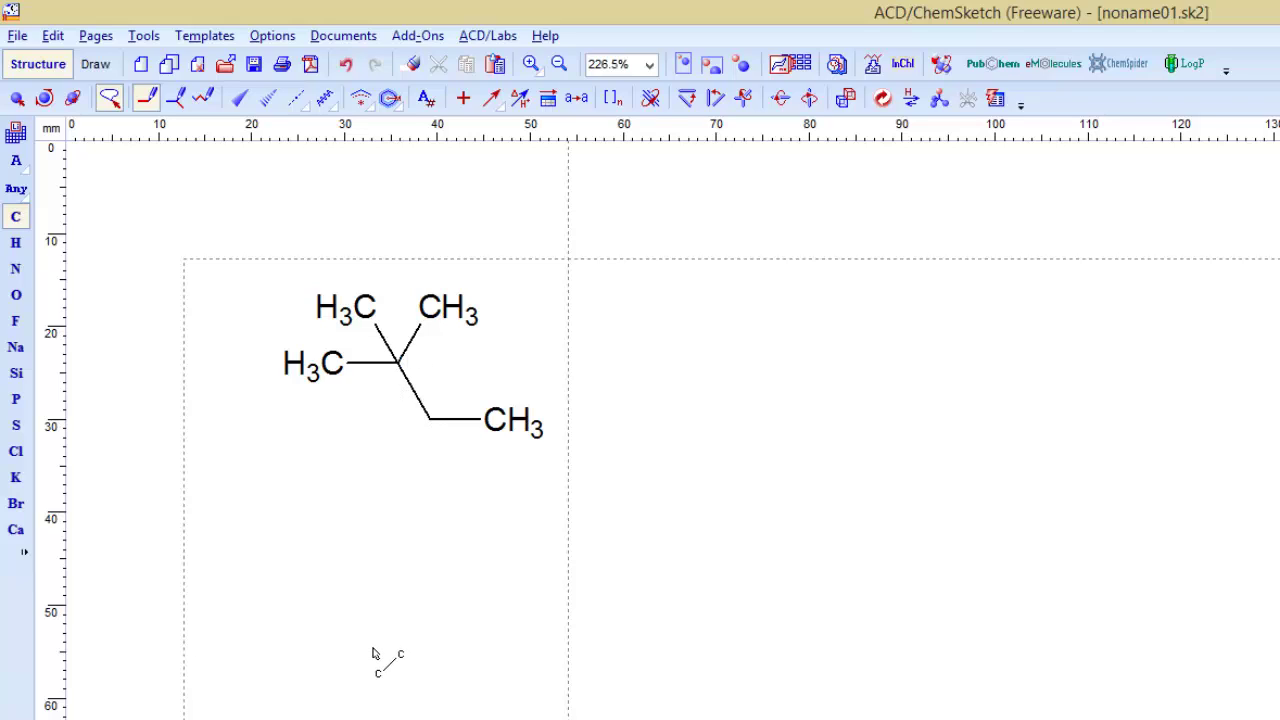
- Extend the unbranched end of the carbon chain by five more carbons
left_click(16, 218)
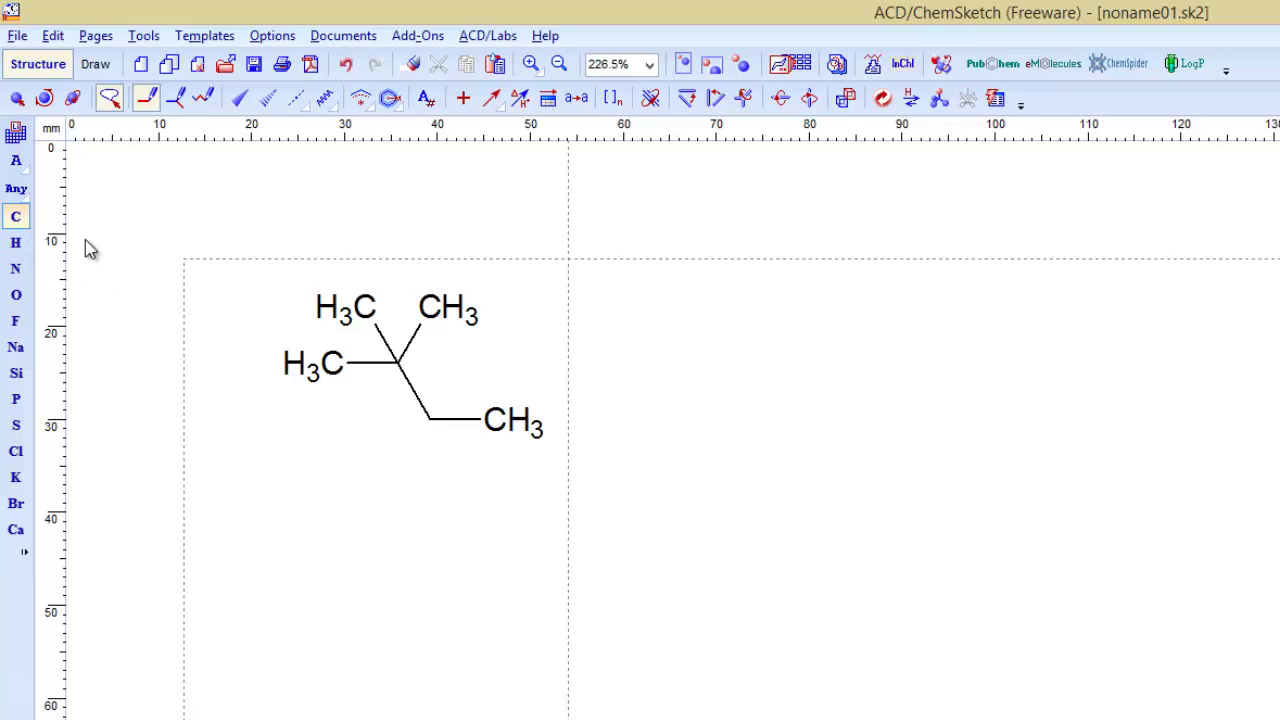
left_click(500, 424)
left_click(548, 486)
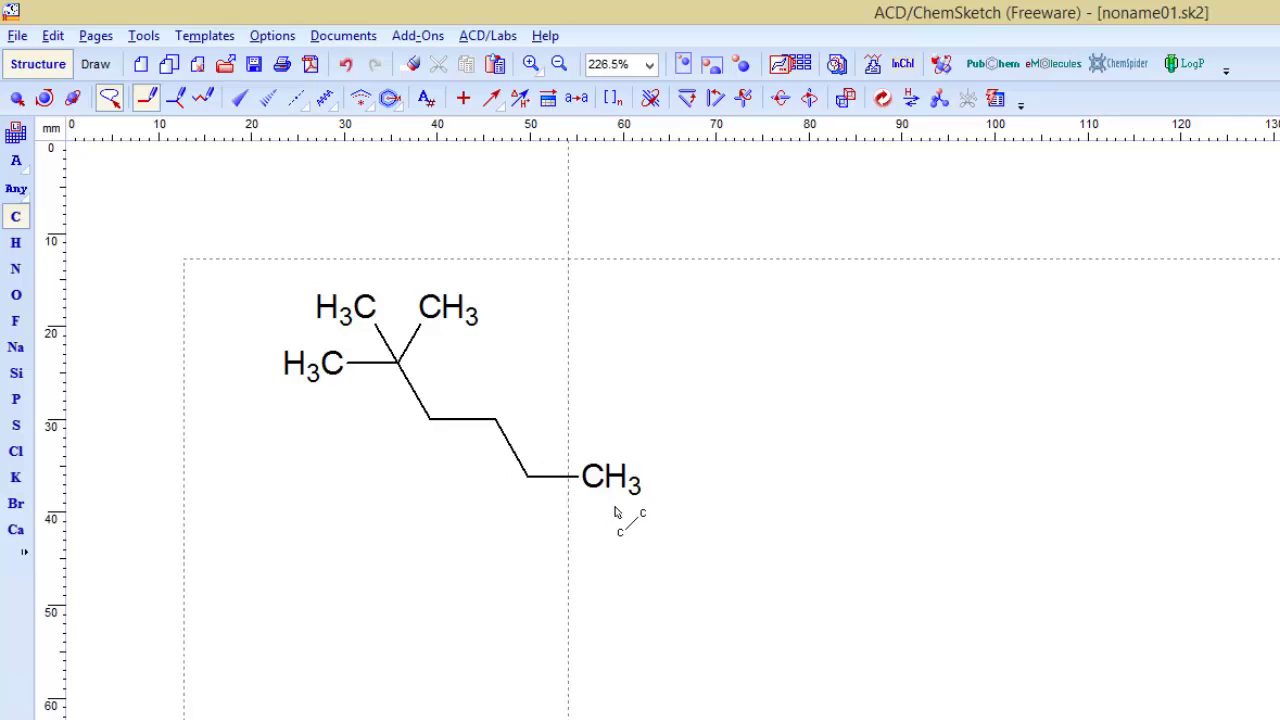
left_click(611, 480)
left_click(640, 532)
left_click(715, 537)
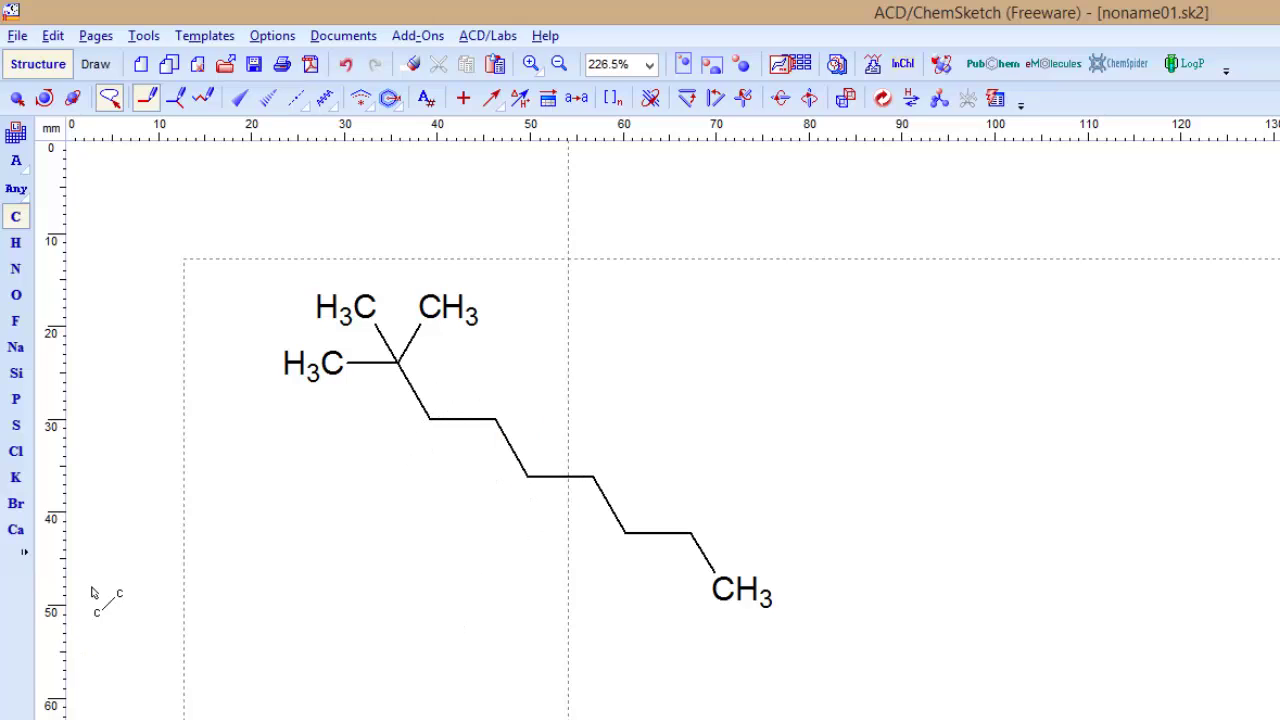
- Replace the third carbon after the branched carbon with oxygen, and bond a separately placed oxygen to the chain's terminal carbon
left_click(16, 298)
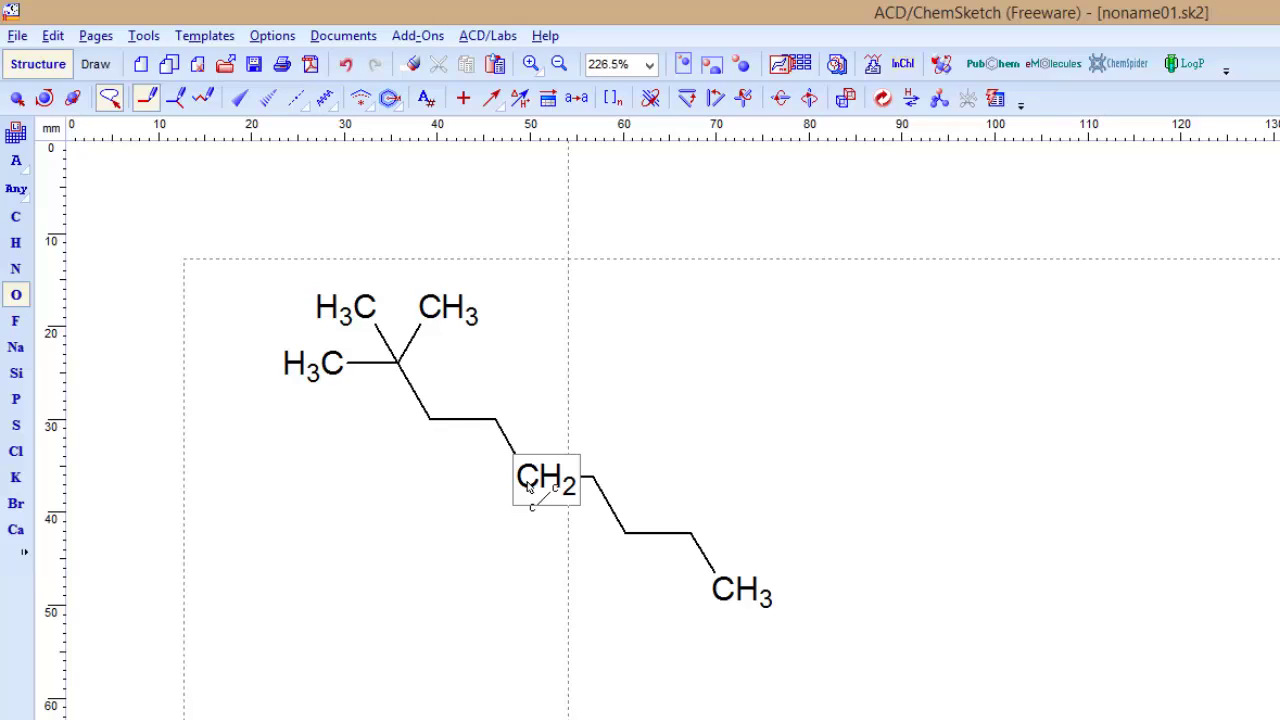
left_click(529, 487)
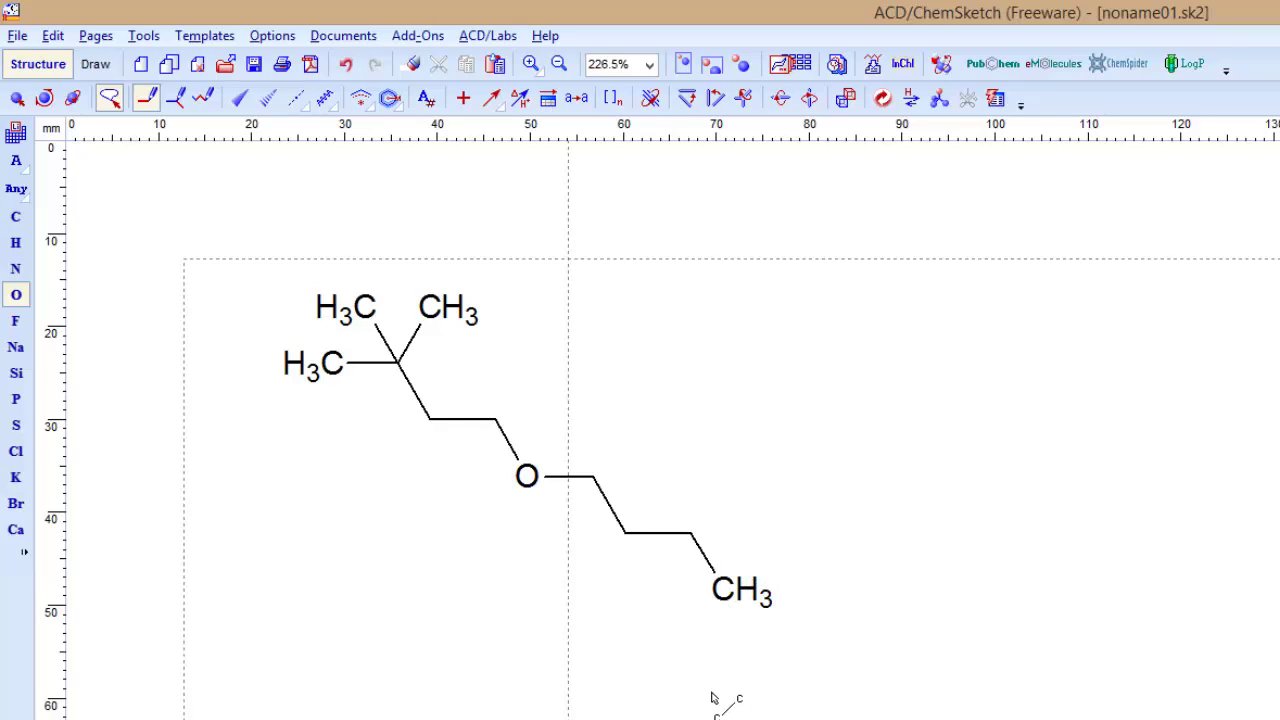
left_click(782, 545)
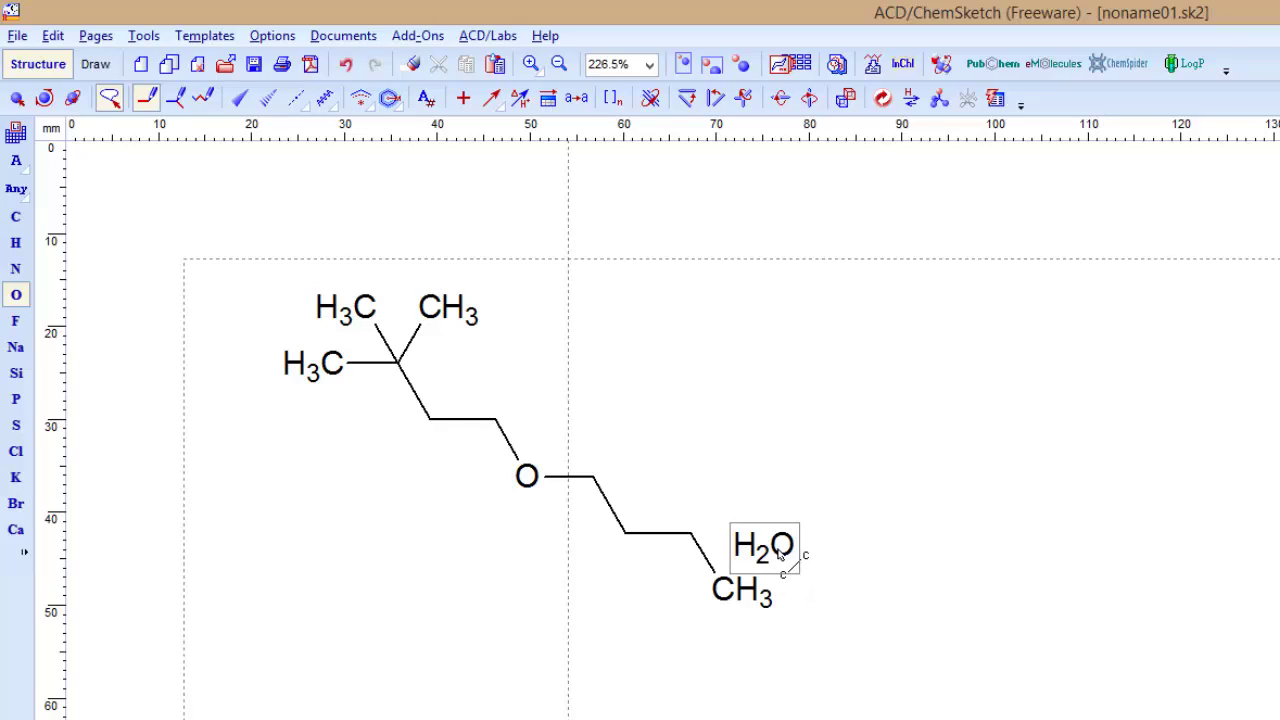
left_click_drag(780, 553, 737, 590)
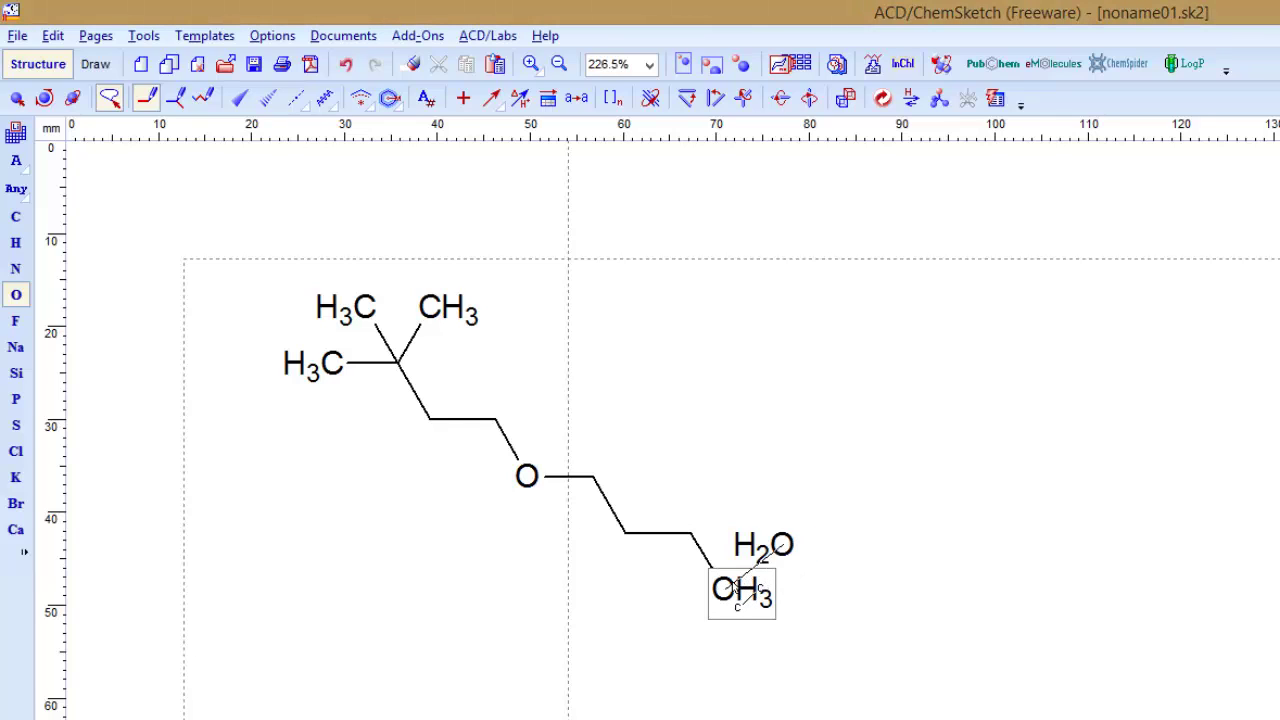
left_click_drag(737, 590, 737, 590)
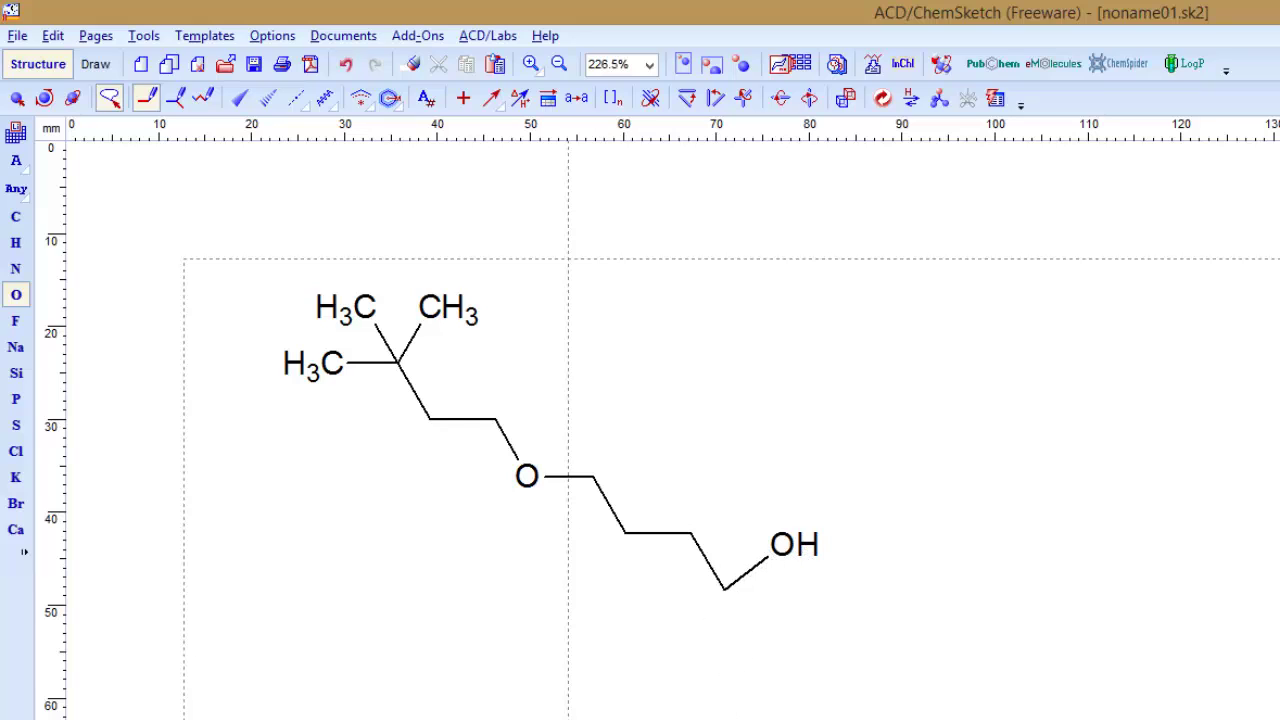
- Bond a second oxygen to the terminal carbon and make the first oxygen's bond double to form a carboxylic acid group
left_click(697, 660)
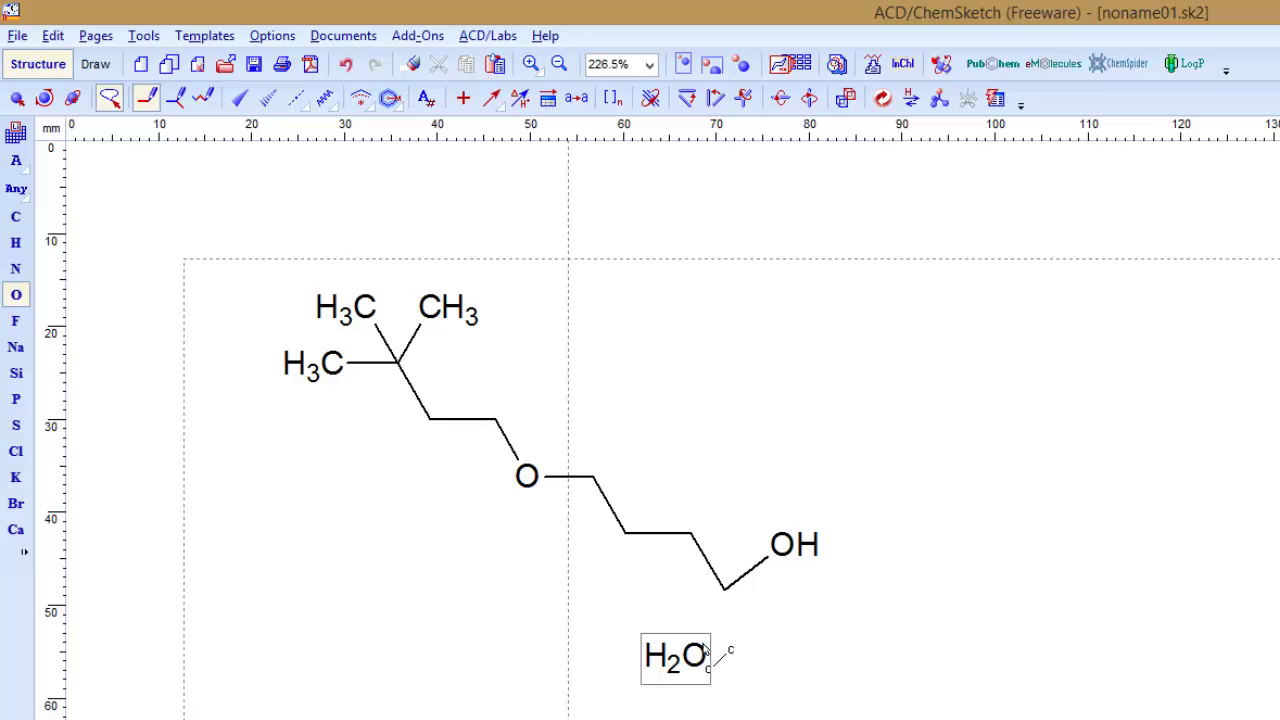
left_click_drag(699, 656, 727, 597)
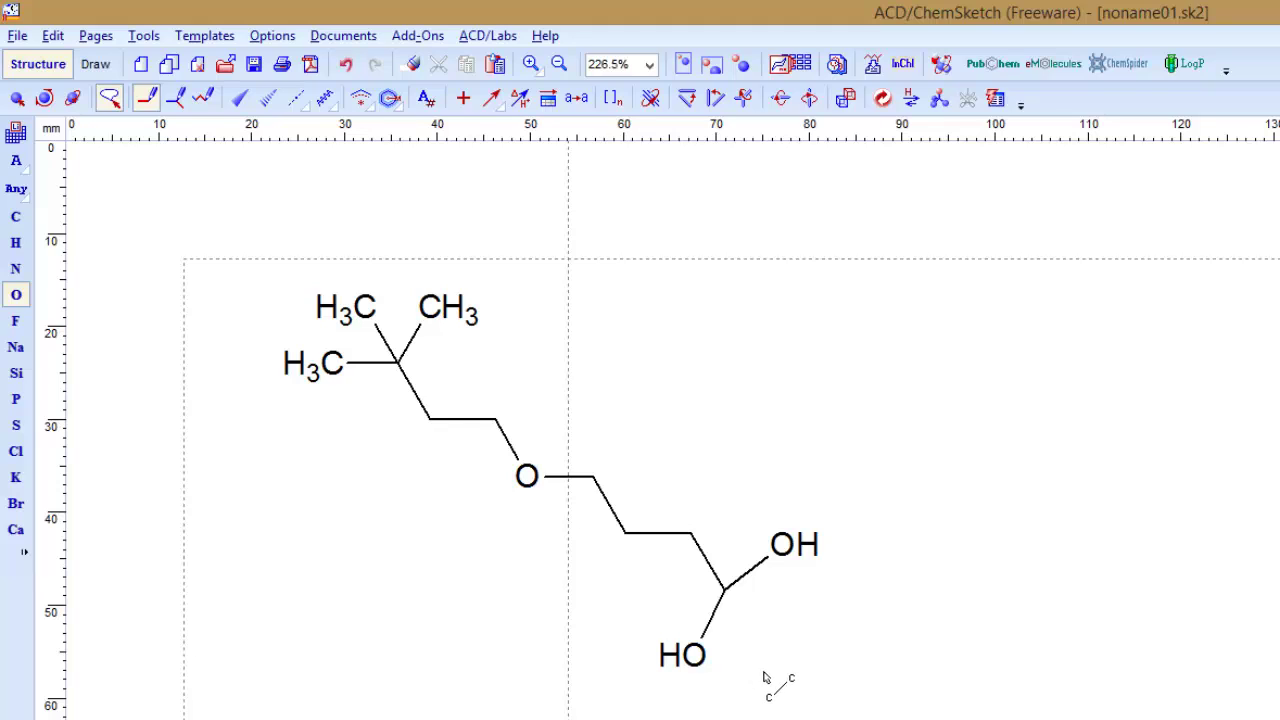
left_click(747, 578)
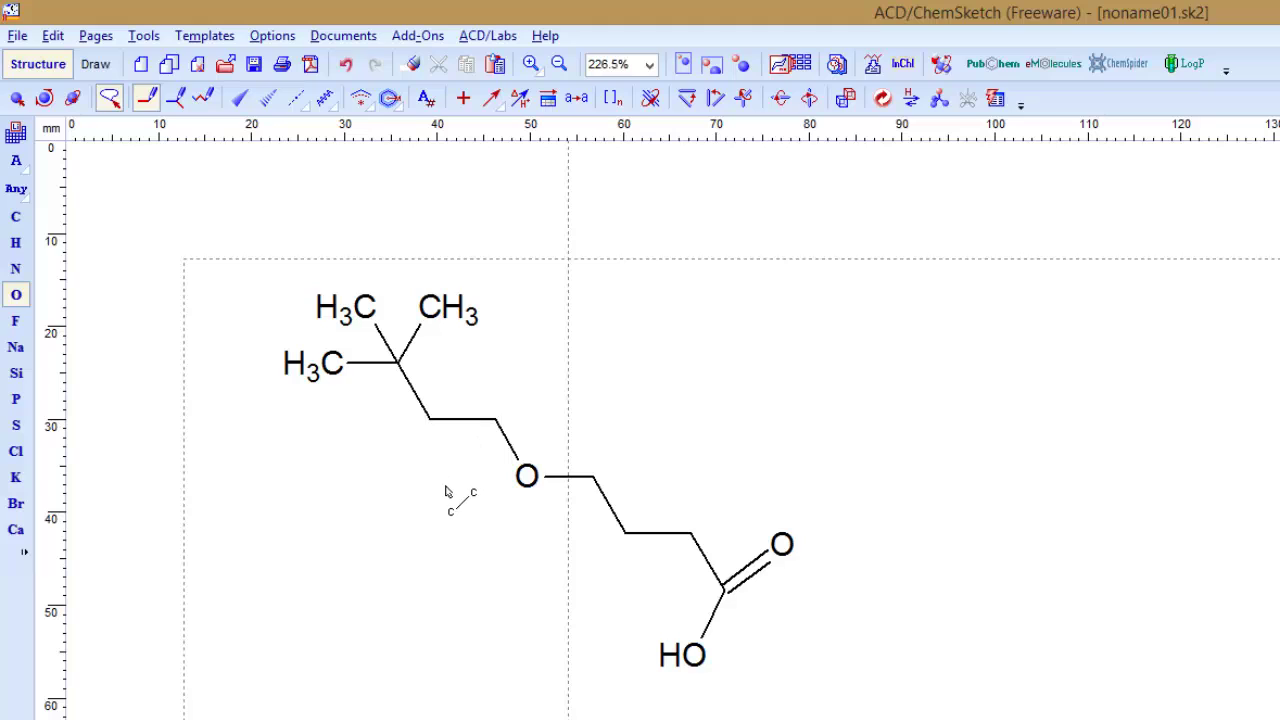
- Cycle the carbon–carbon bond between the branched carbon and the ether oxygen through the bond orders, ending on a double bond
left_click(460, 428)
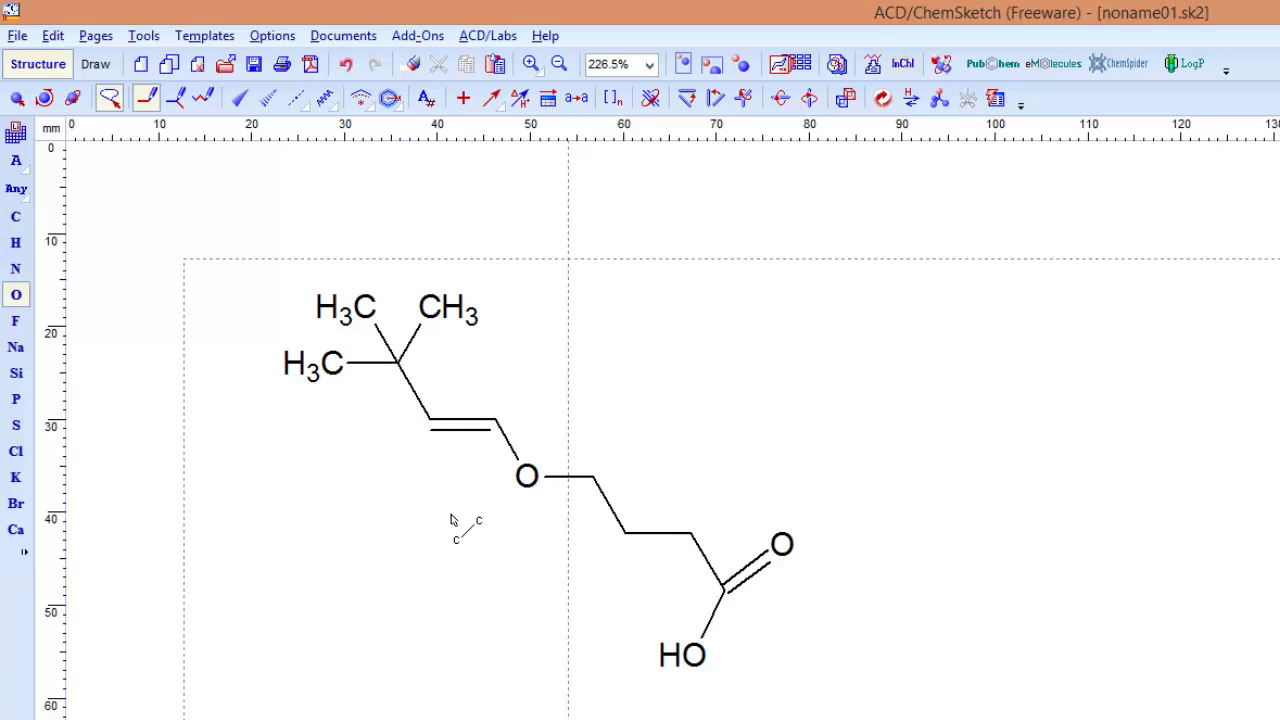
left_click(459, 428)
left_click(465, 425)
left_click(468, 428)
- Try double and triple bonds in the chain between the ether oxygen and the carboxyl group, and return them to single
left_click(570, 477)
left_click(620, 505)
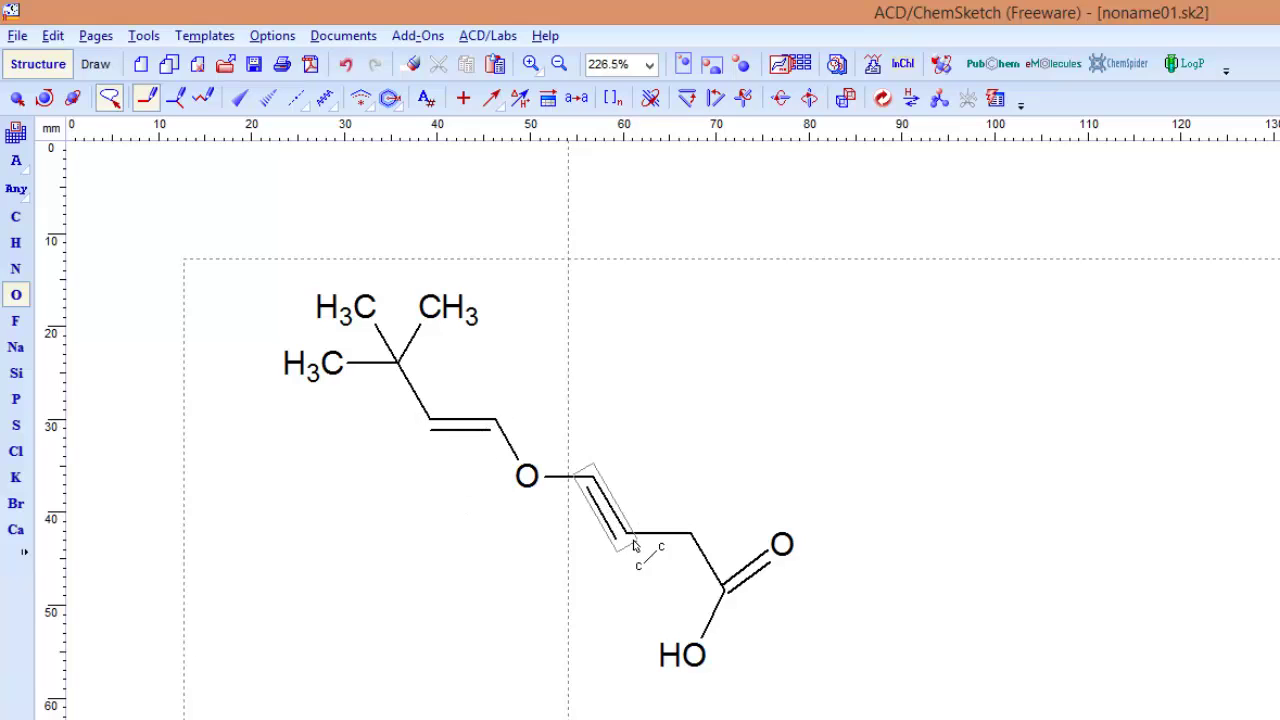
left_click(655, 539)
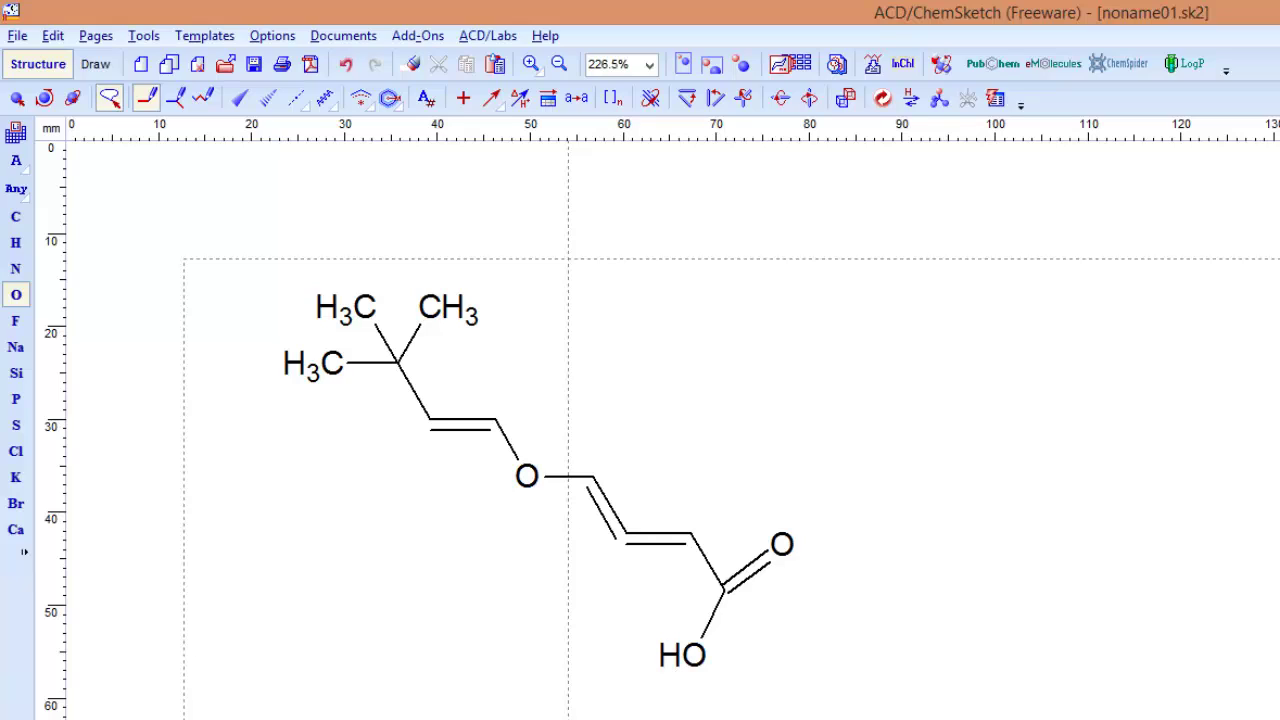
left_click(649, 537)
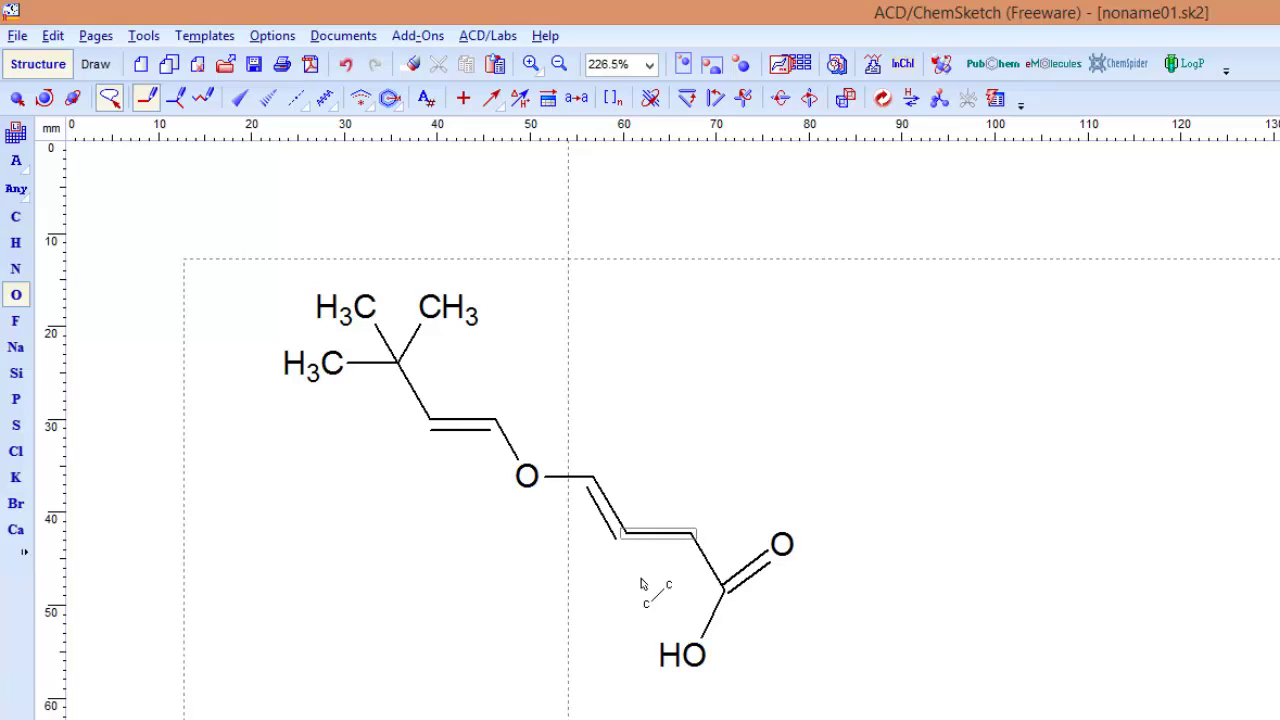
left_click(600, 505)
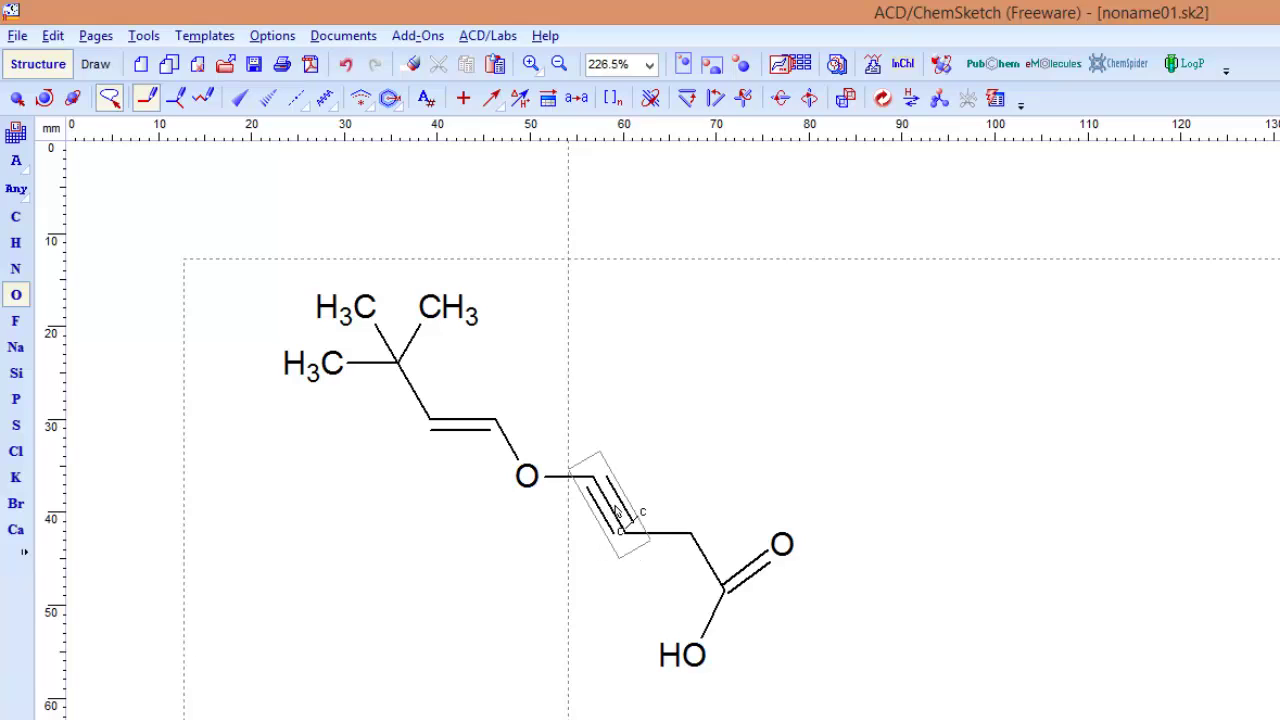
left_click(617, 511)
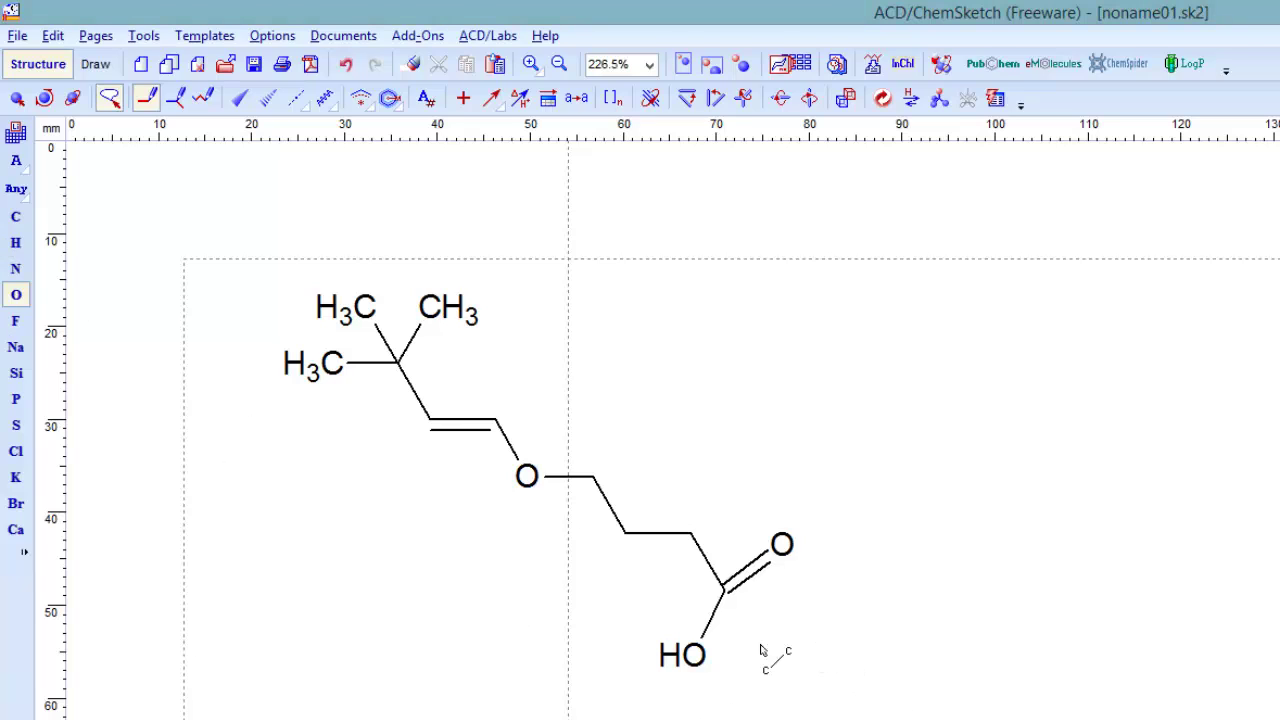
- Move both carboxyl oxygen atoms outward and tidy the whole molecule with Clean Structure
left_click(18, 100)
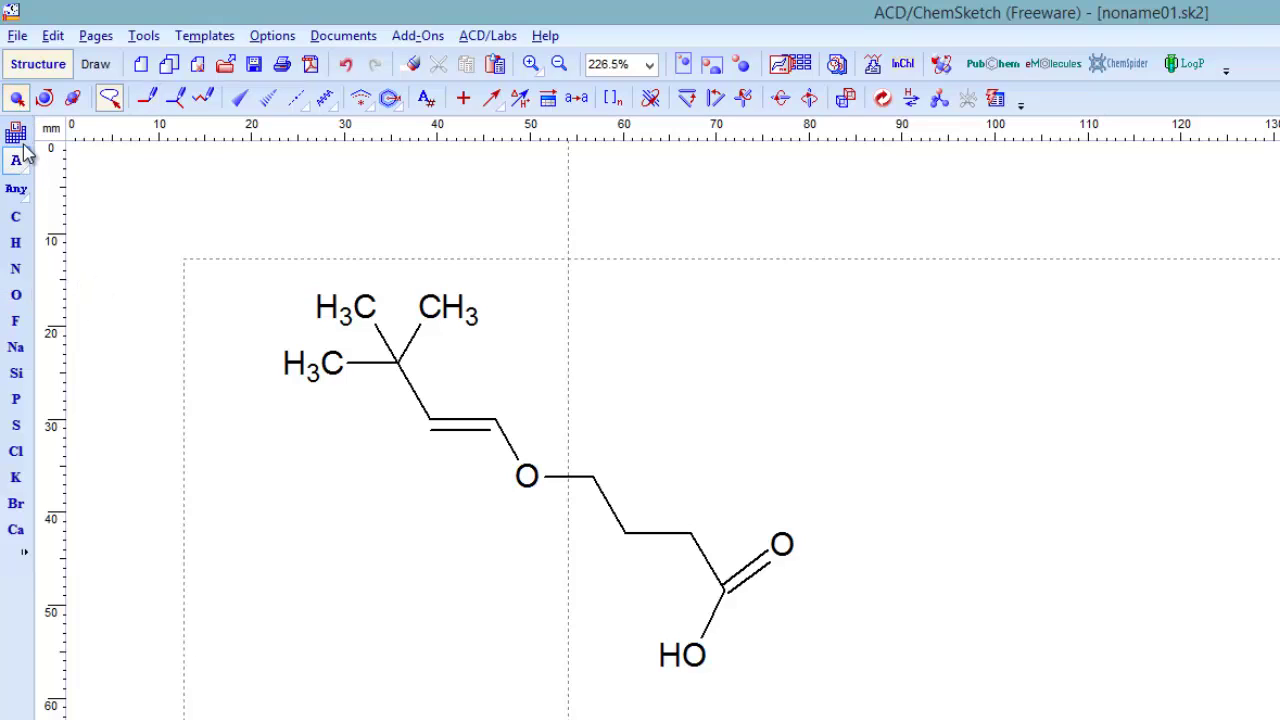
left_click(798, 561)
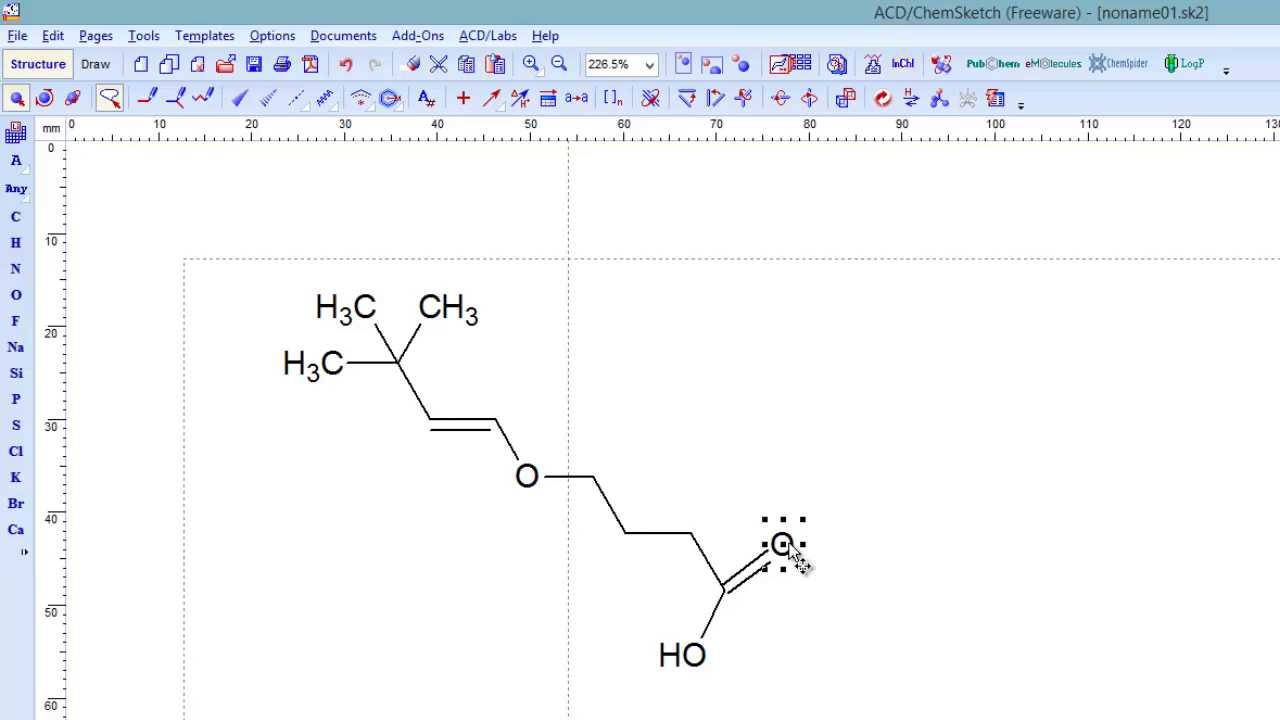
left_click_drag(789, 546, 800, 588)
left_click_drag(707, 672, 710, 712)
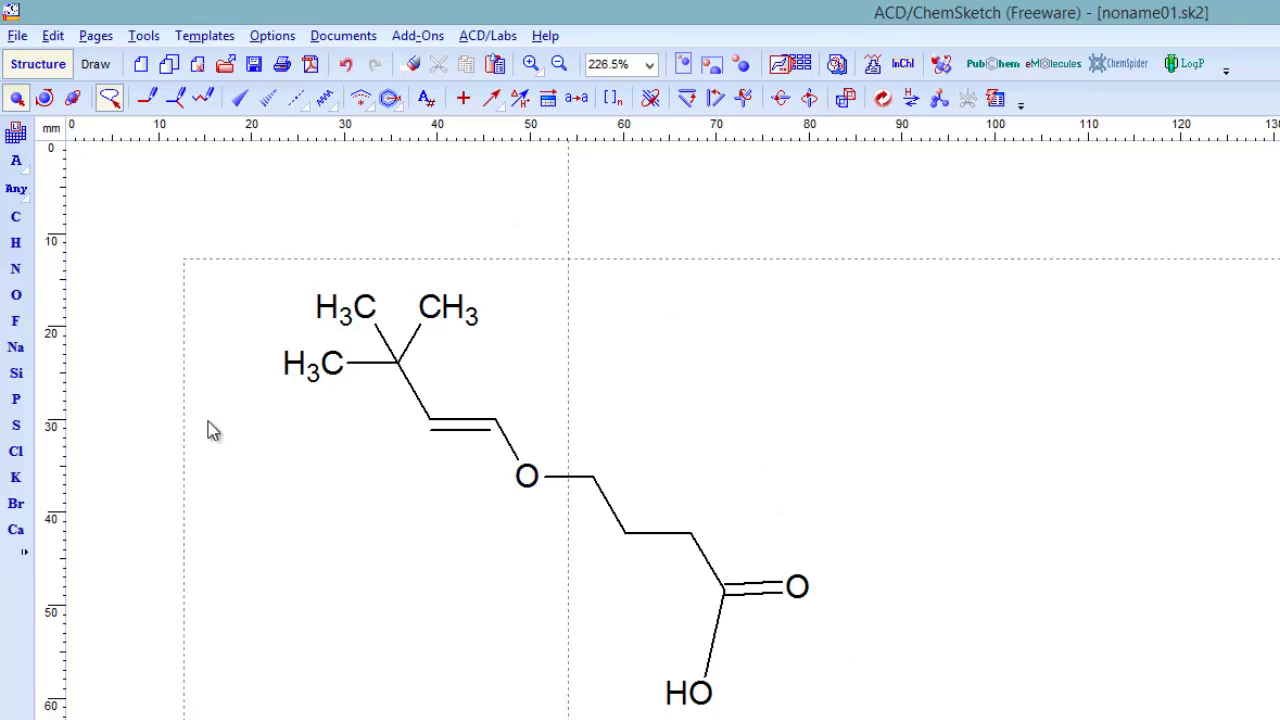
left_click(883, 99)
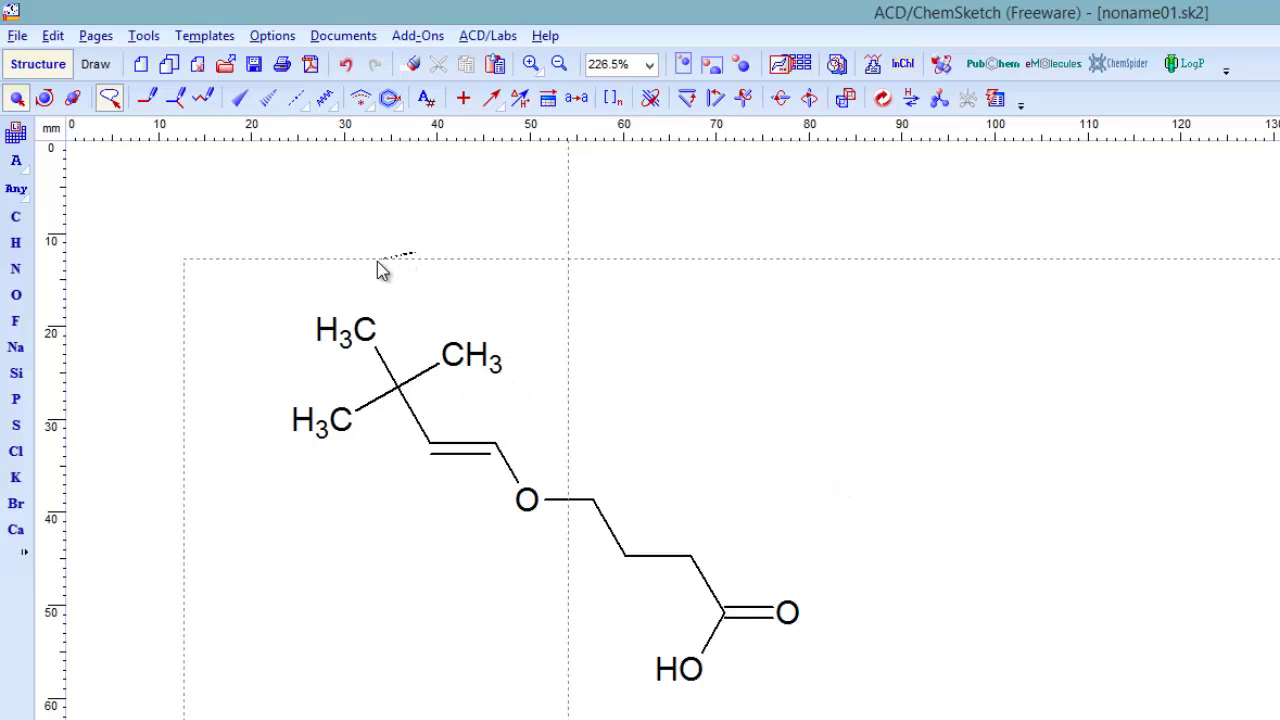
- Select the whole molecule and rotate it counterclockwise about its centre until the chain runs roughly horizontally
left_click_drag(377, 261, 300, 293)
mouse_move(376, 262)
left_mouse_down()
mouse_move(251, 360)
mouse_move(286, 609)
mouse_move(410, 718)
left_mouse_up()
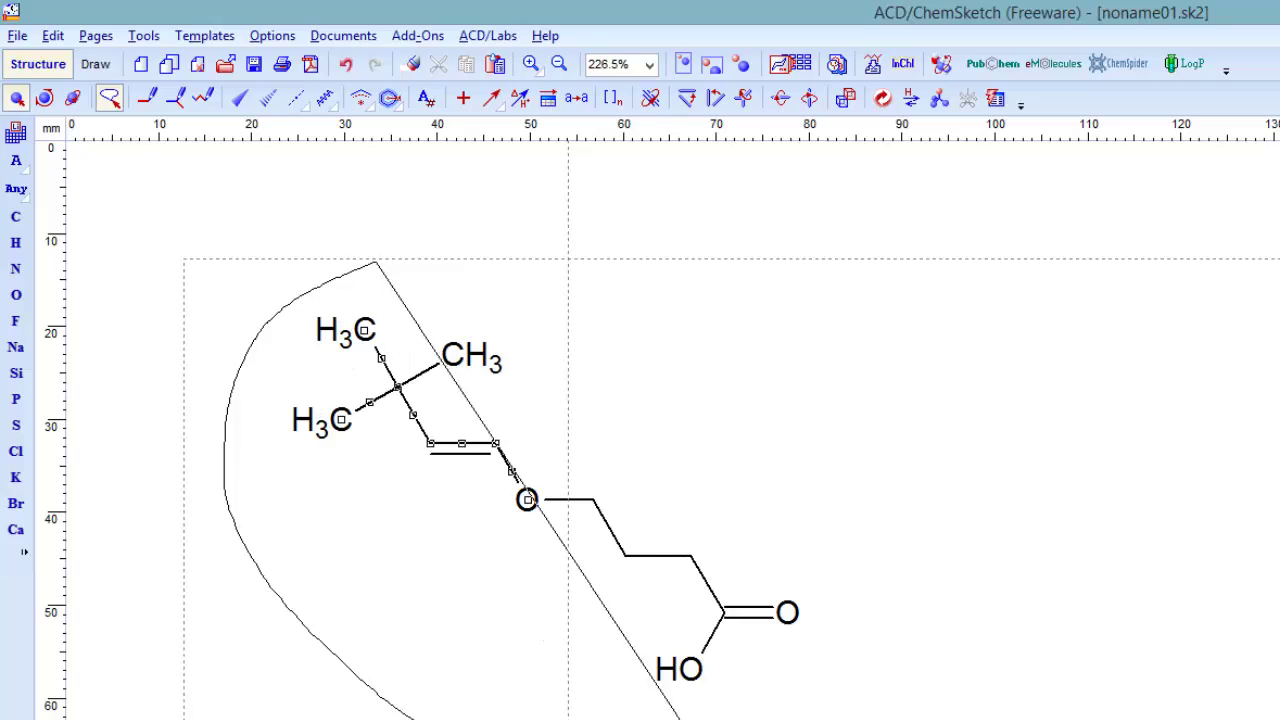
mouse_move(680, 718)
left_mouse_down()
mouse_move(951, 537)
mouse_move(831, 352)
left_mouse_up()
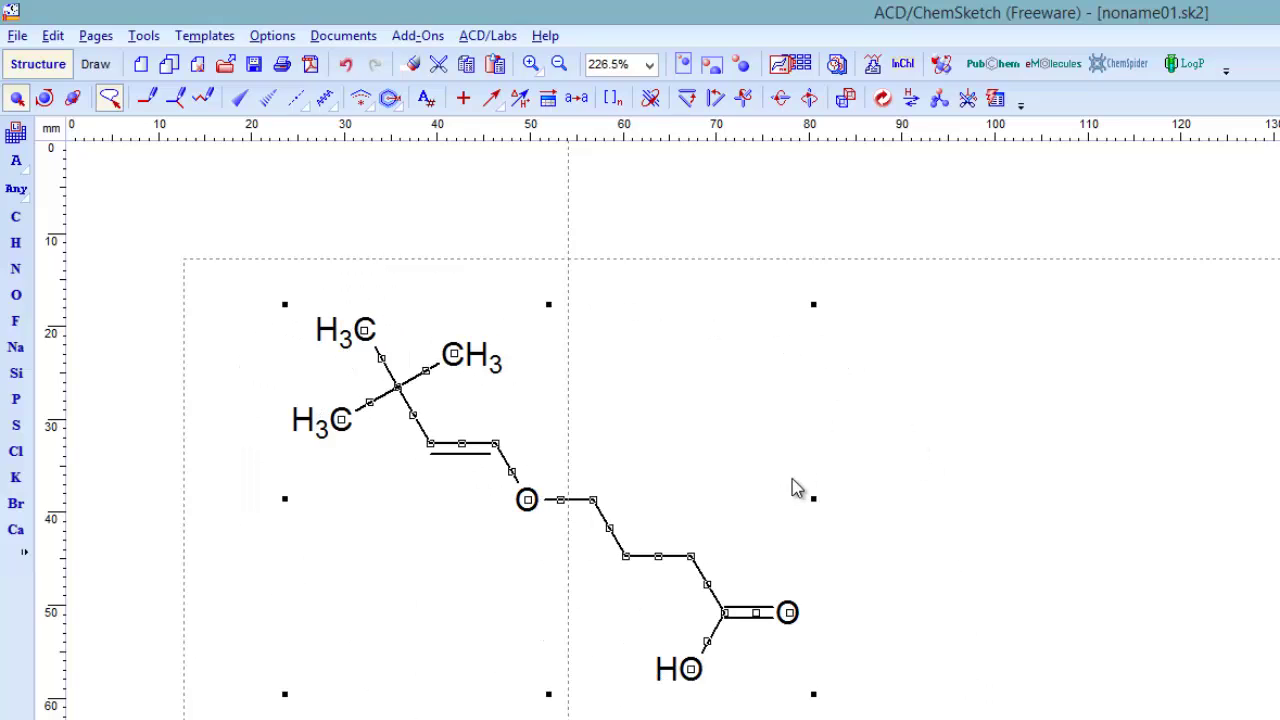
left_click(44, 99)
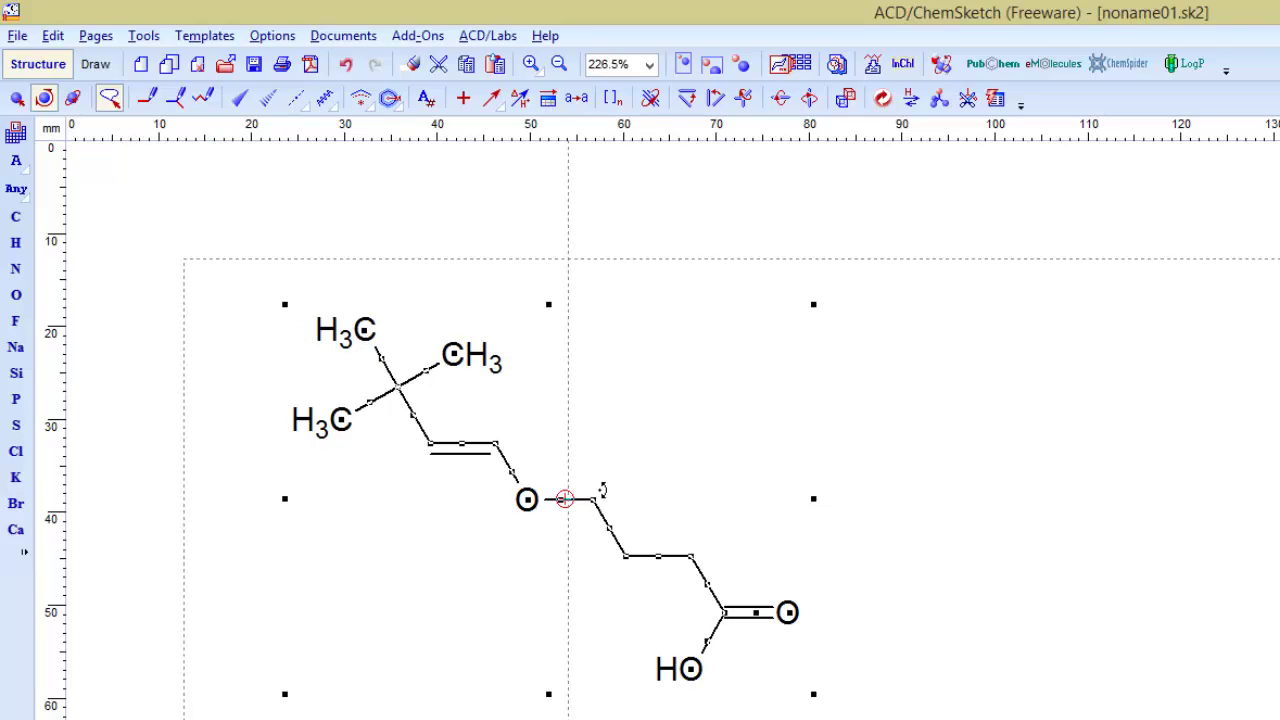
mouse_move(602, 490)
left_mouse_down()
mouse_move(600, 402)
mouse_move(601, 464)
left_mouse_up()
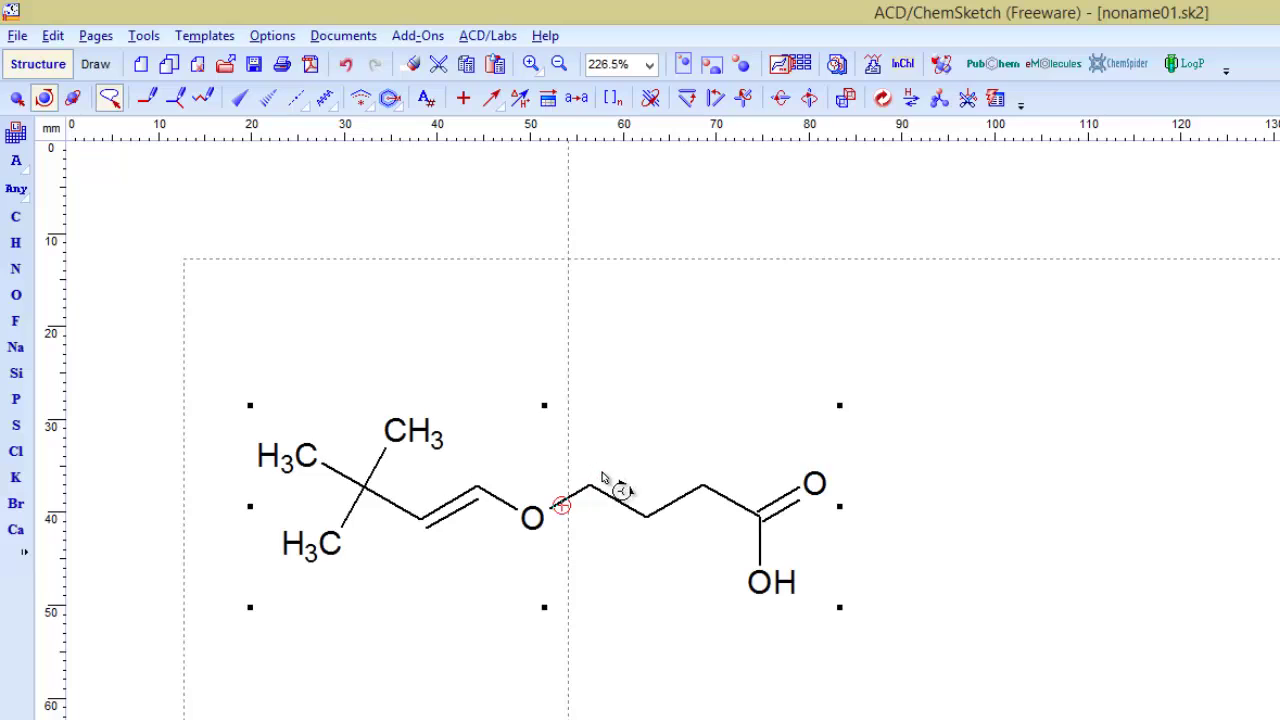
left_click(561, 506)
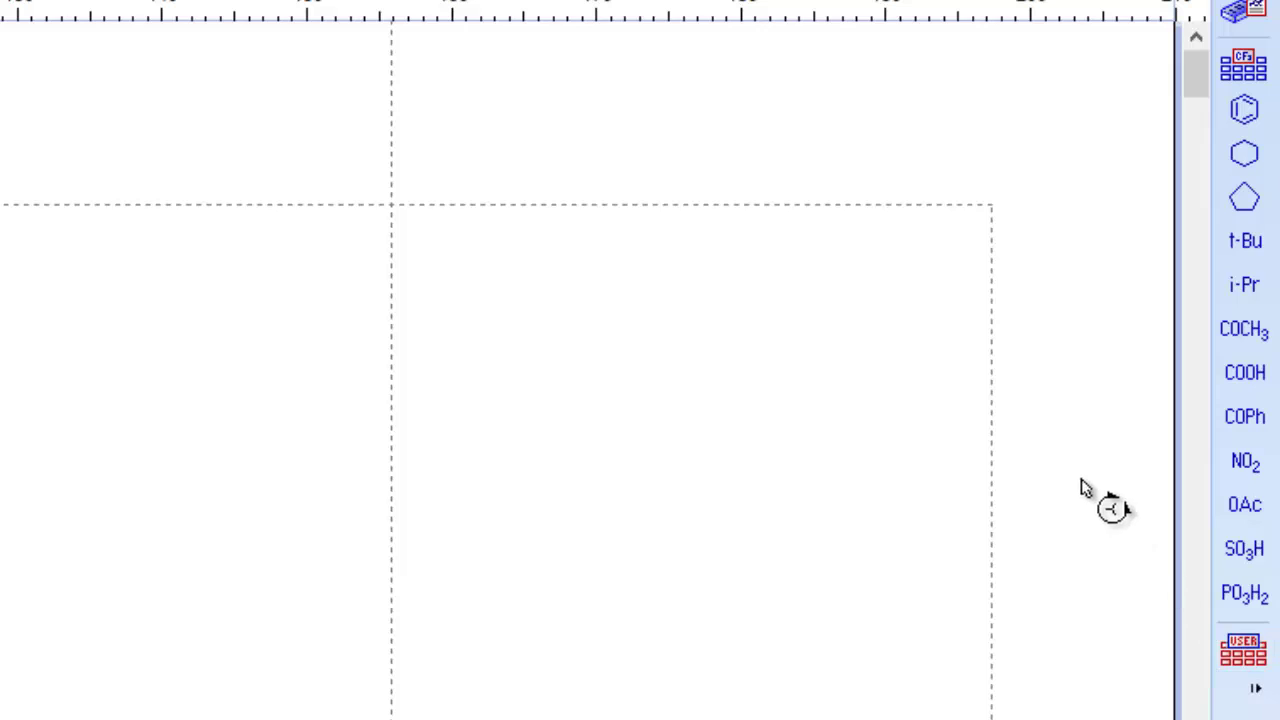
- Attach a benzene ring below the middle carbon of the chain between the ether oxygen and the carboxyl group
left_click(1258, 130)
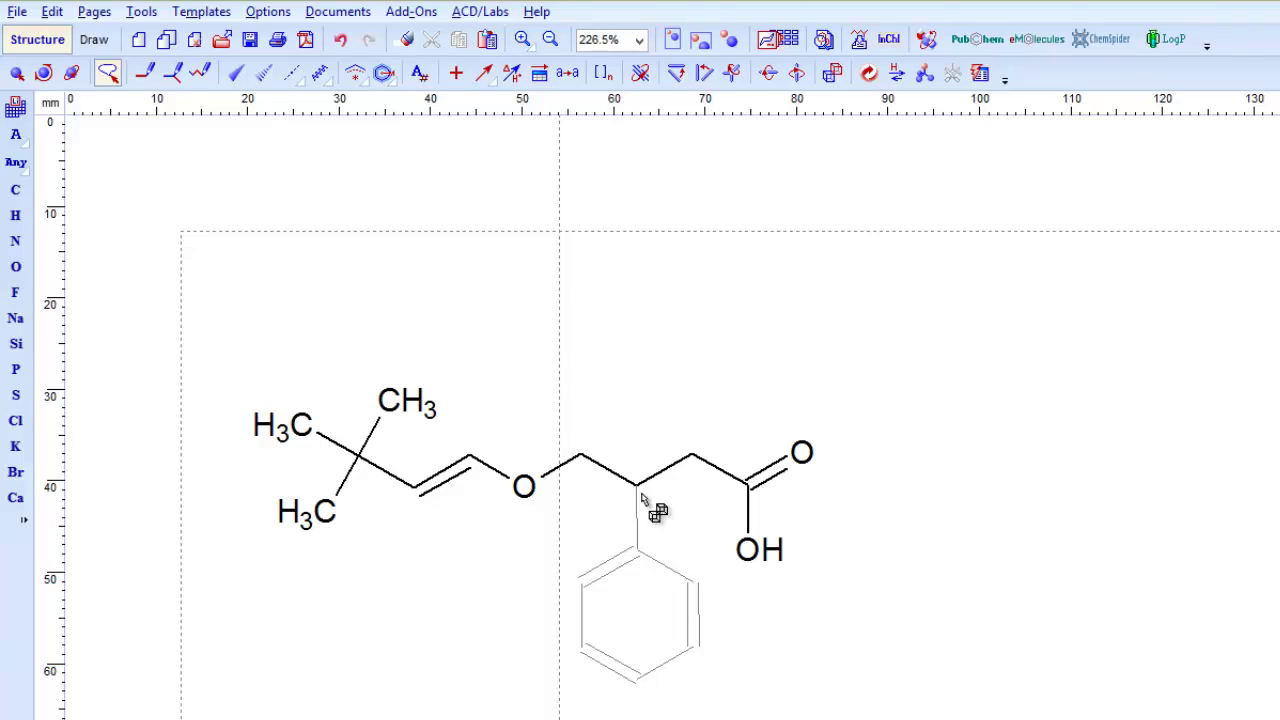
left_click(655, 508)
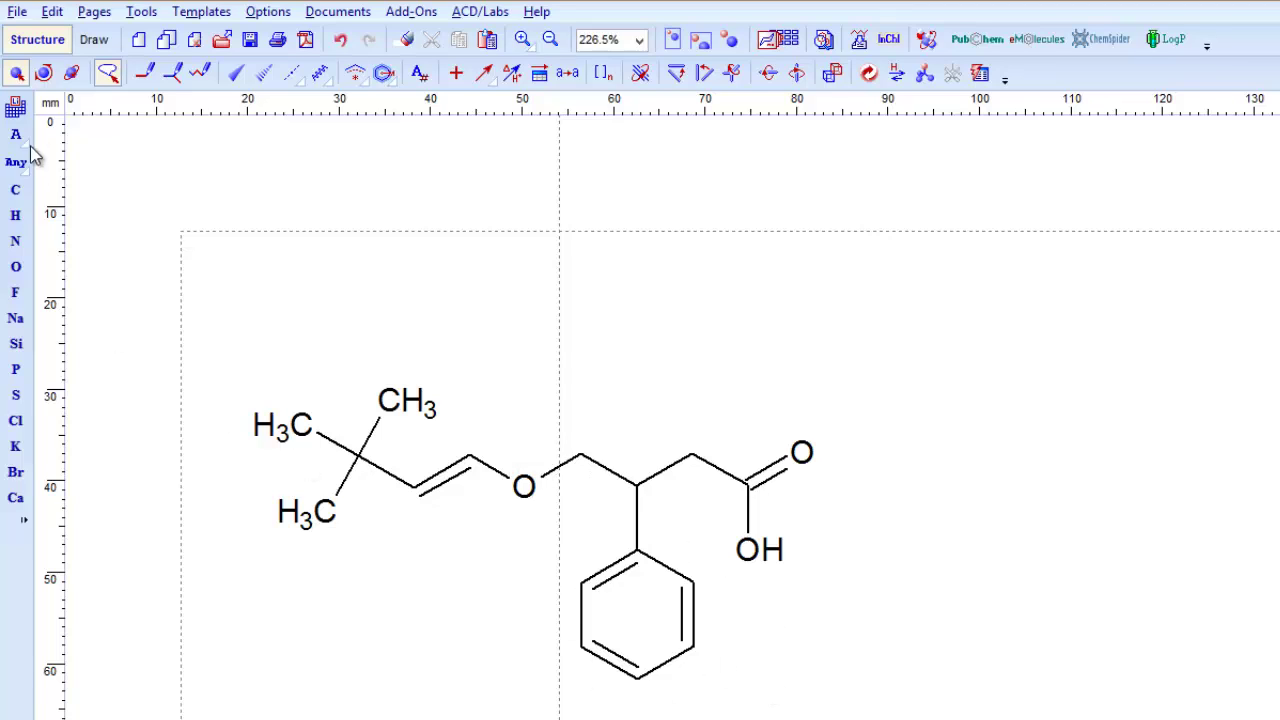
- Select the whole molecule and apply the display of all carbon atoms to it
mouse_move(290, 325)
left_mouse_down()
mouse_move(290, 612)
mouse_move(686, 714)
mouse_move(939, 407)
left_mouse_up()
left_click_drag(833, 338, 846, 380)
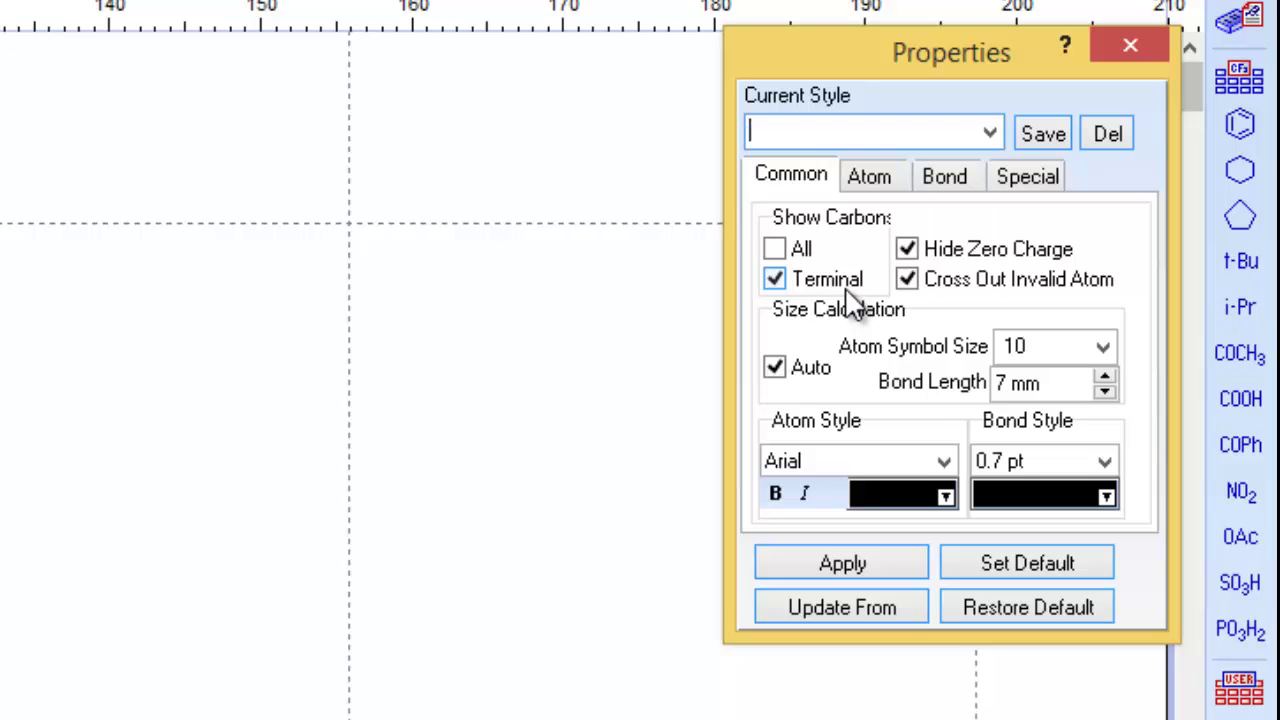
left_click(776, 250)
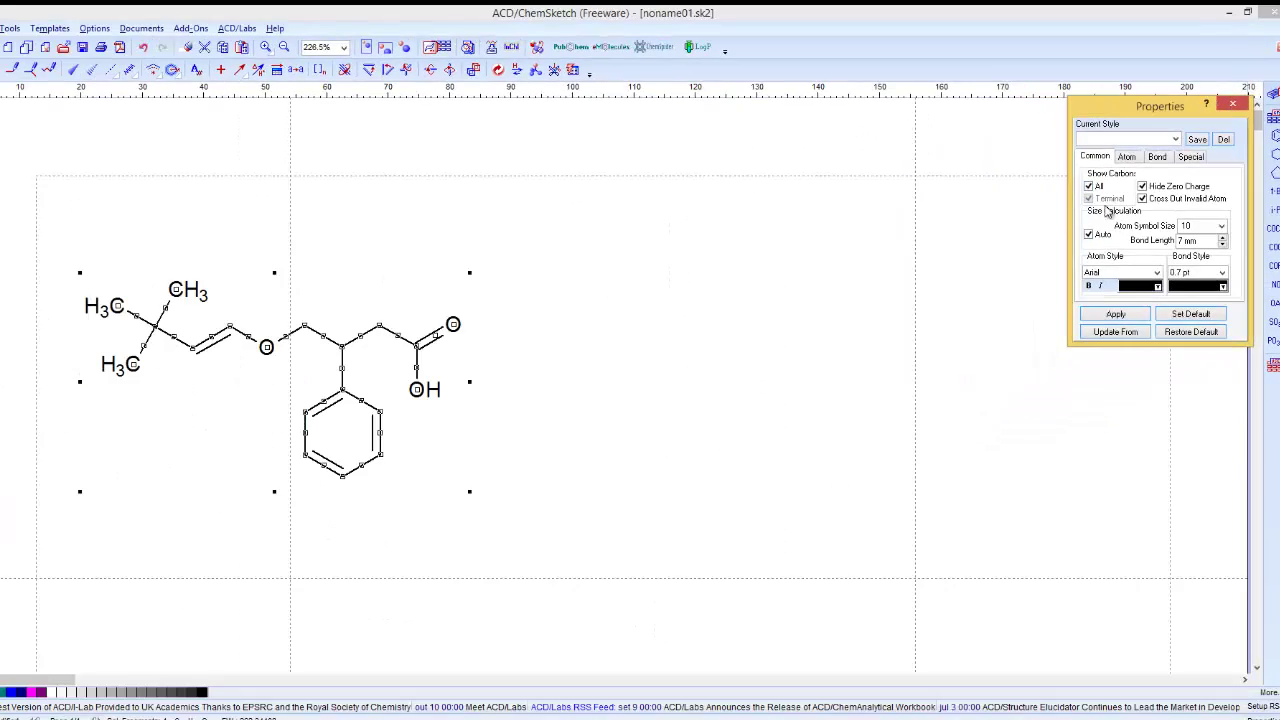
left_click(1130, 315)
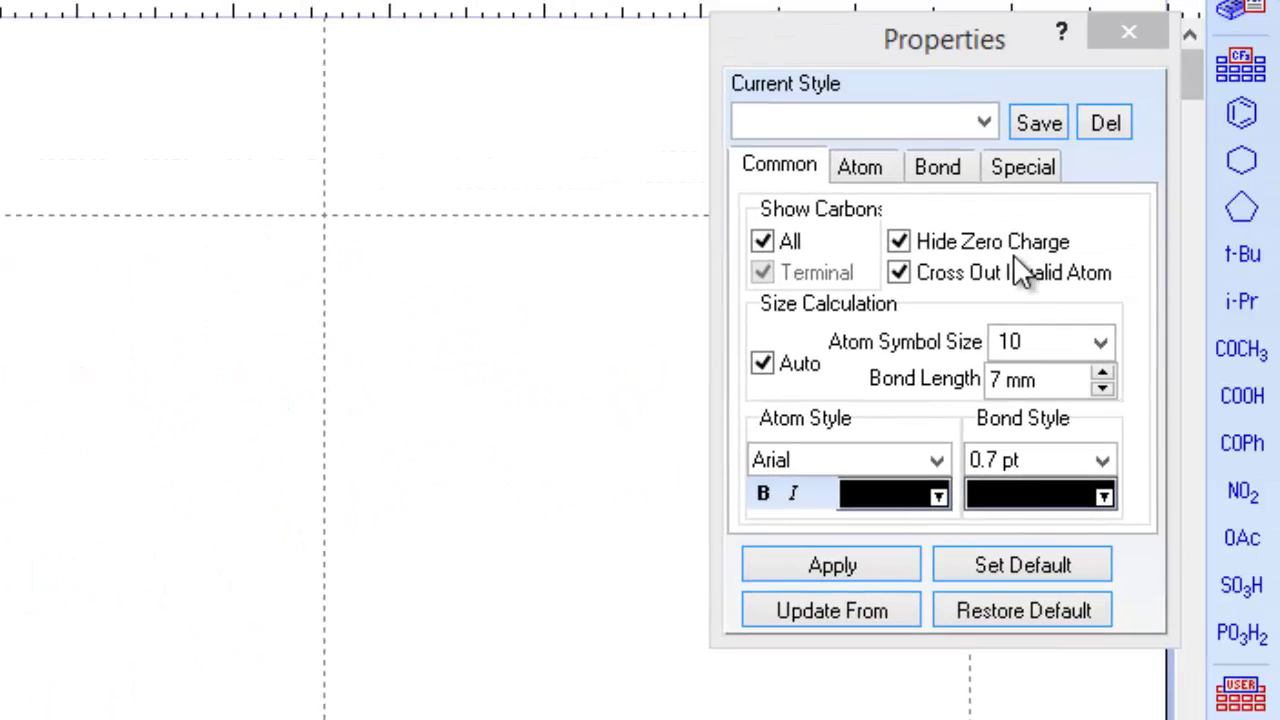
- Turn off the display of all and terminal carbons, apply it to the molecule, and clear the selection
left_click(763, 243)
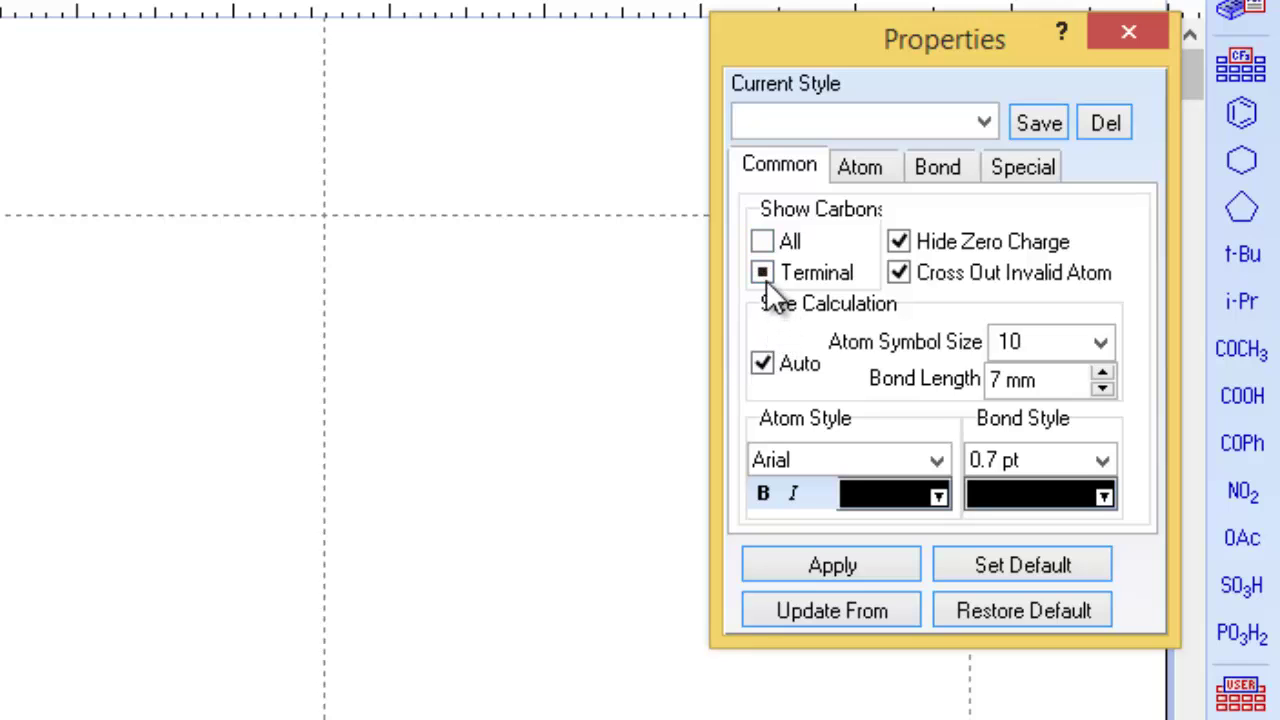
left_click(763, 273)
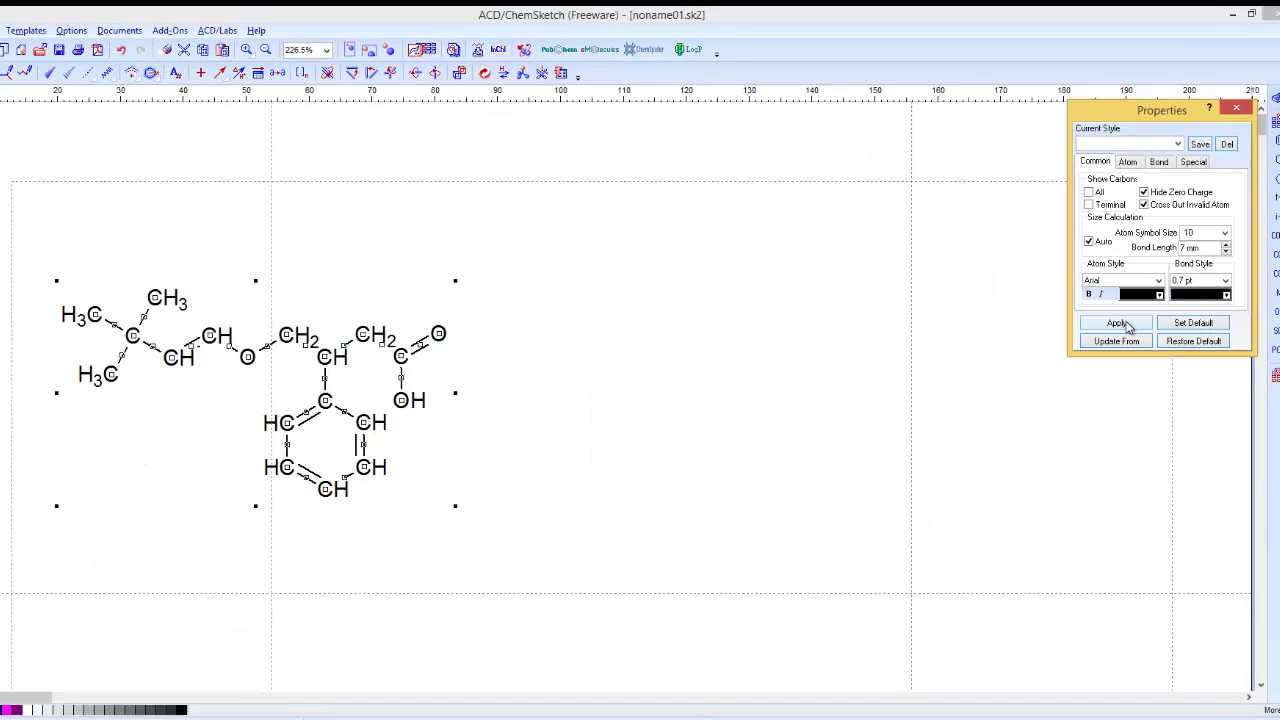
left_click(832, 565)
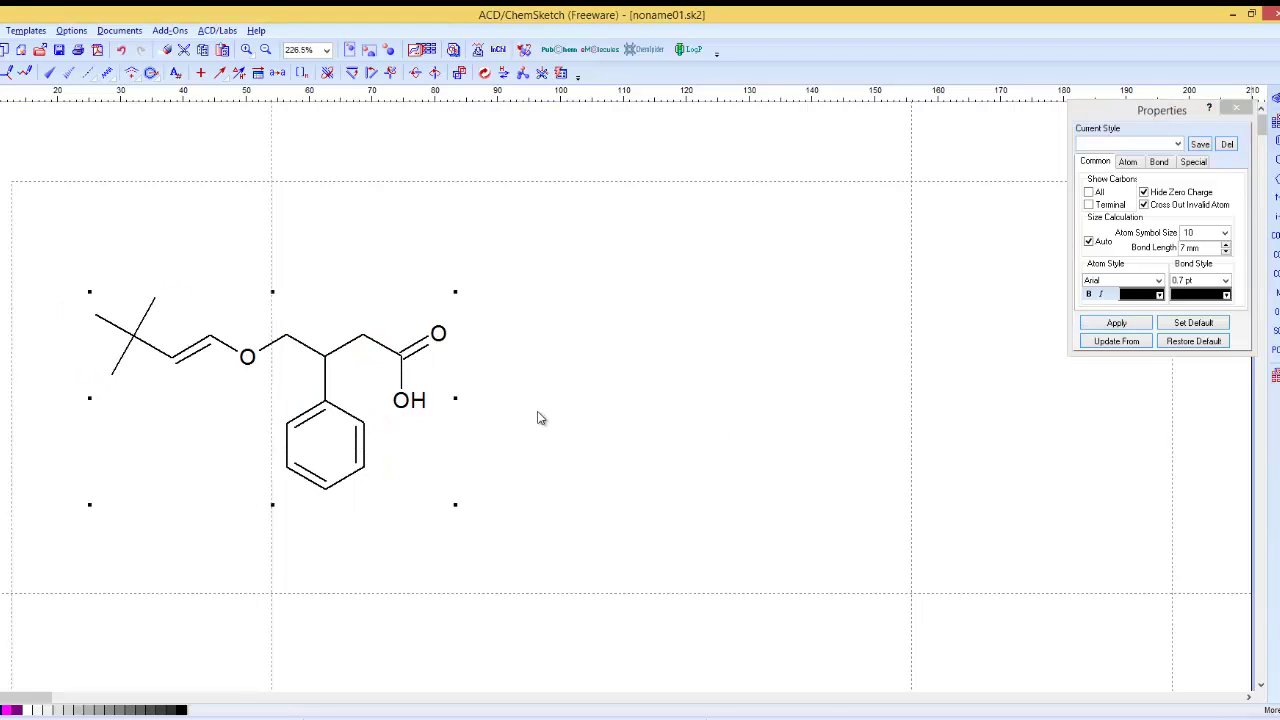
left_click(563, 395)
key("ctrl+a")
left_click(501, 563)
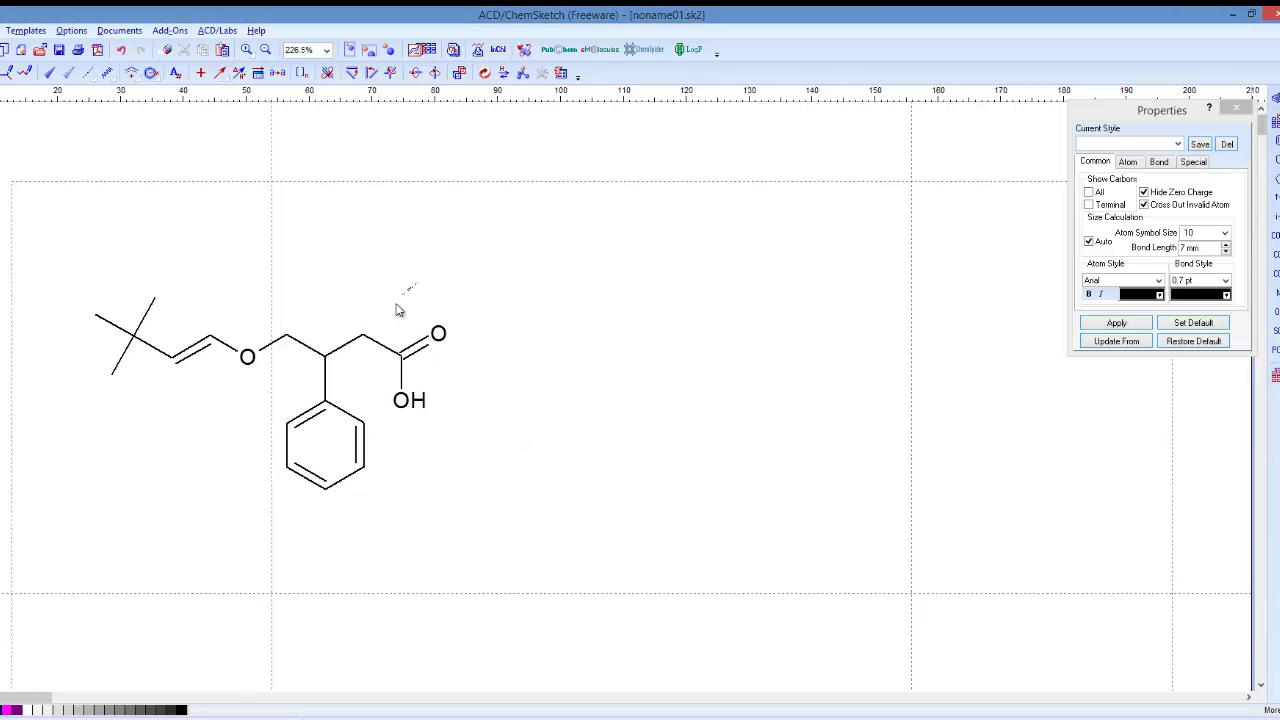
- Select the carboxyl group and colour its atom symbols and hydrogens red
mouse_move(417, 284)
left_mouse_down()
mouse_move(371, 366)
mouse_move(394, 437)
mouse_move(487, 444)
mouse_move(510, 318)
left_mouse_up()
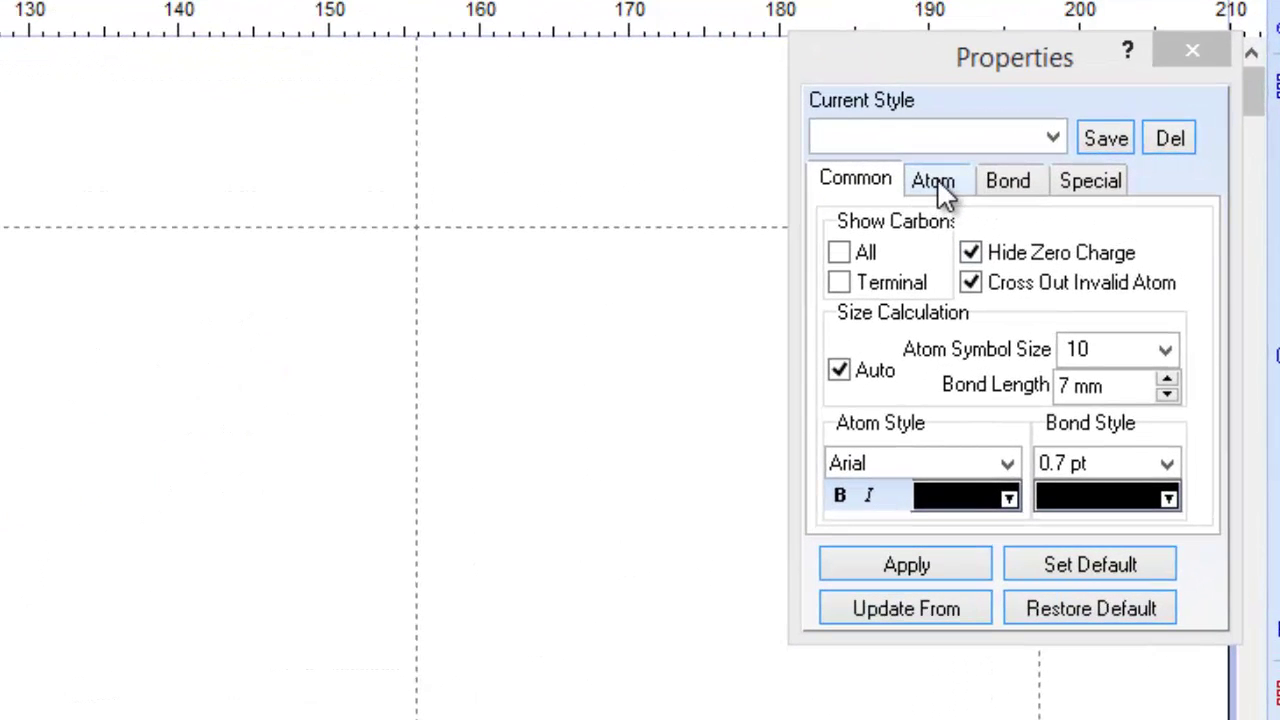
left_click(938, 185)
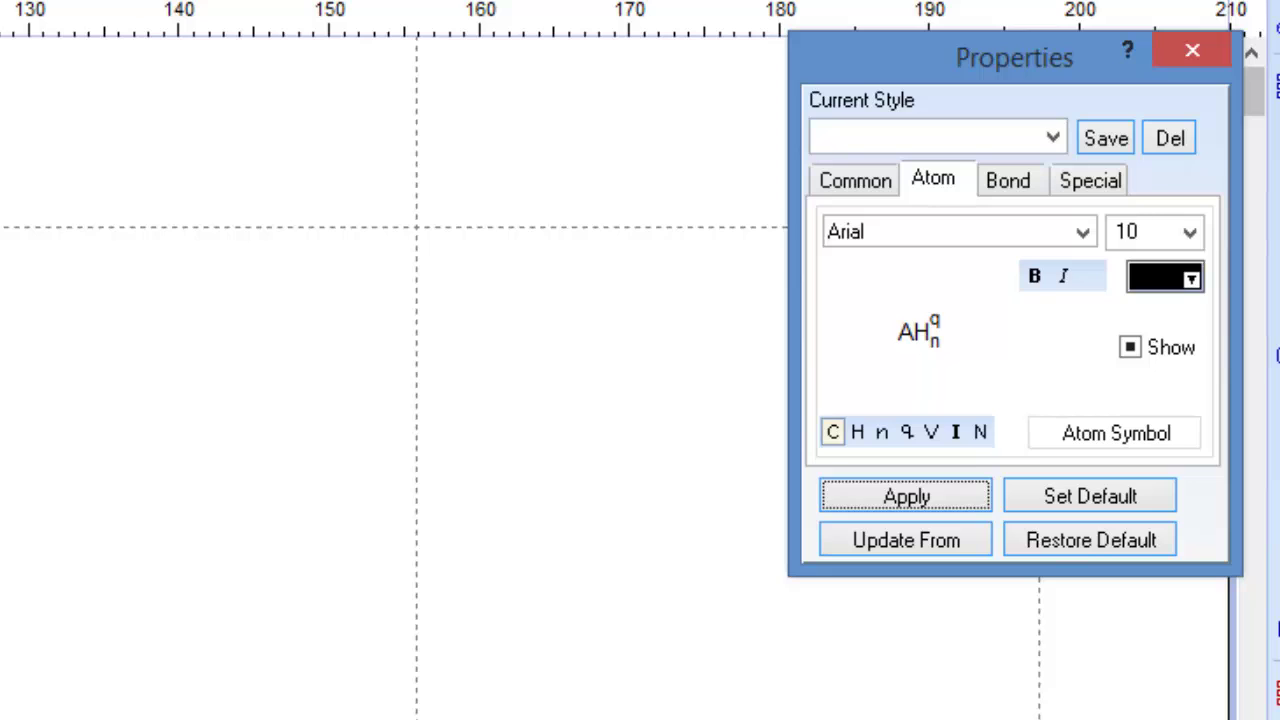
left_click(855, 433)
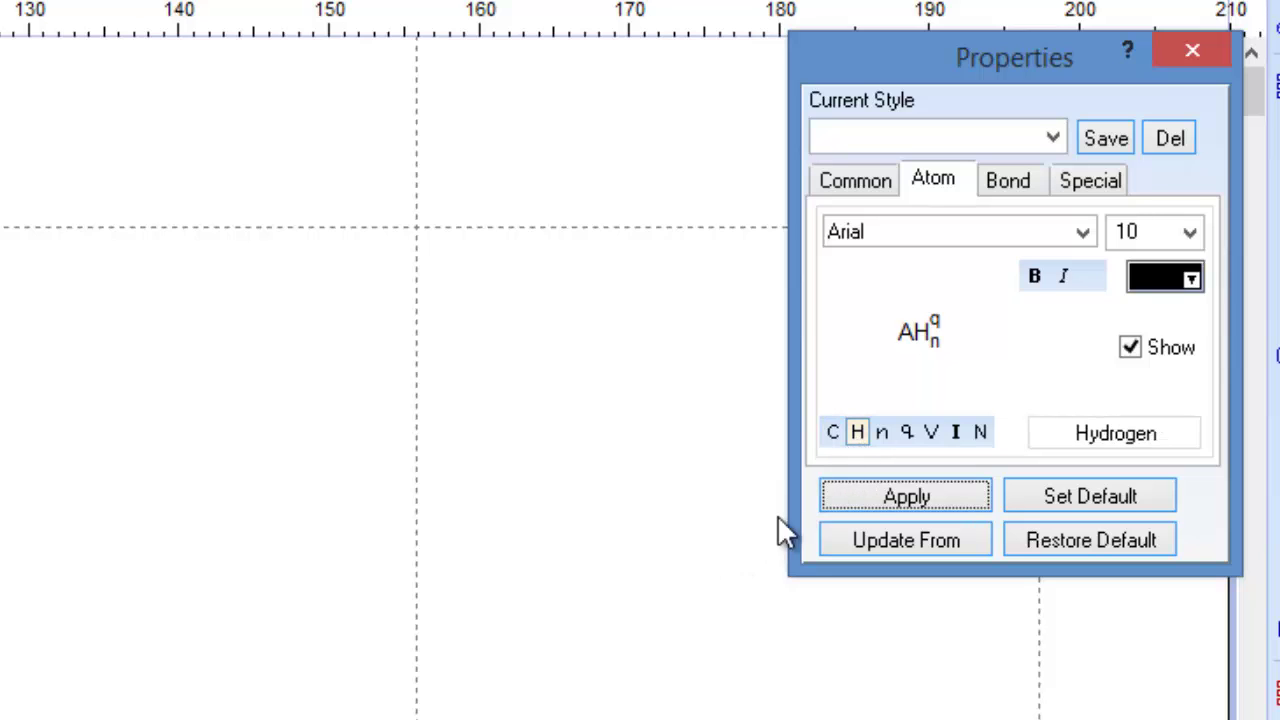
left_click(832, 433)
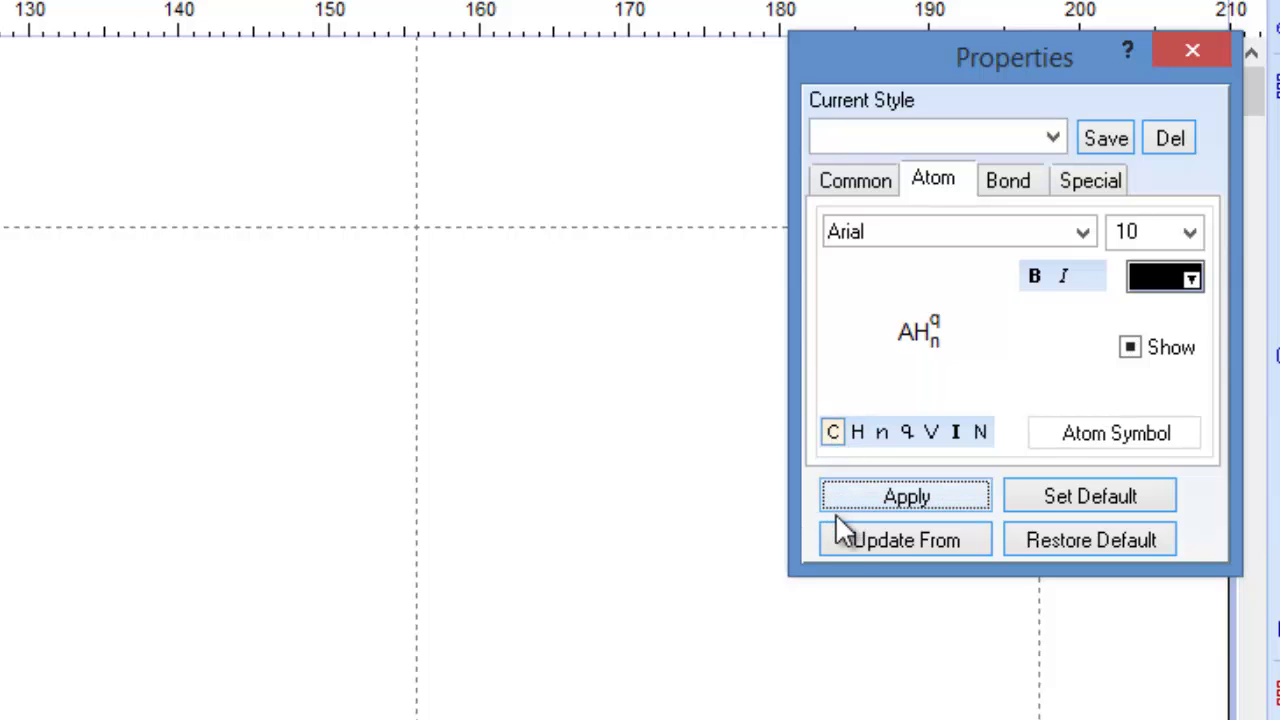
left_click(856, 433)
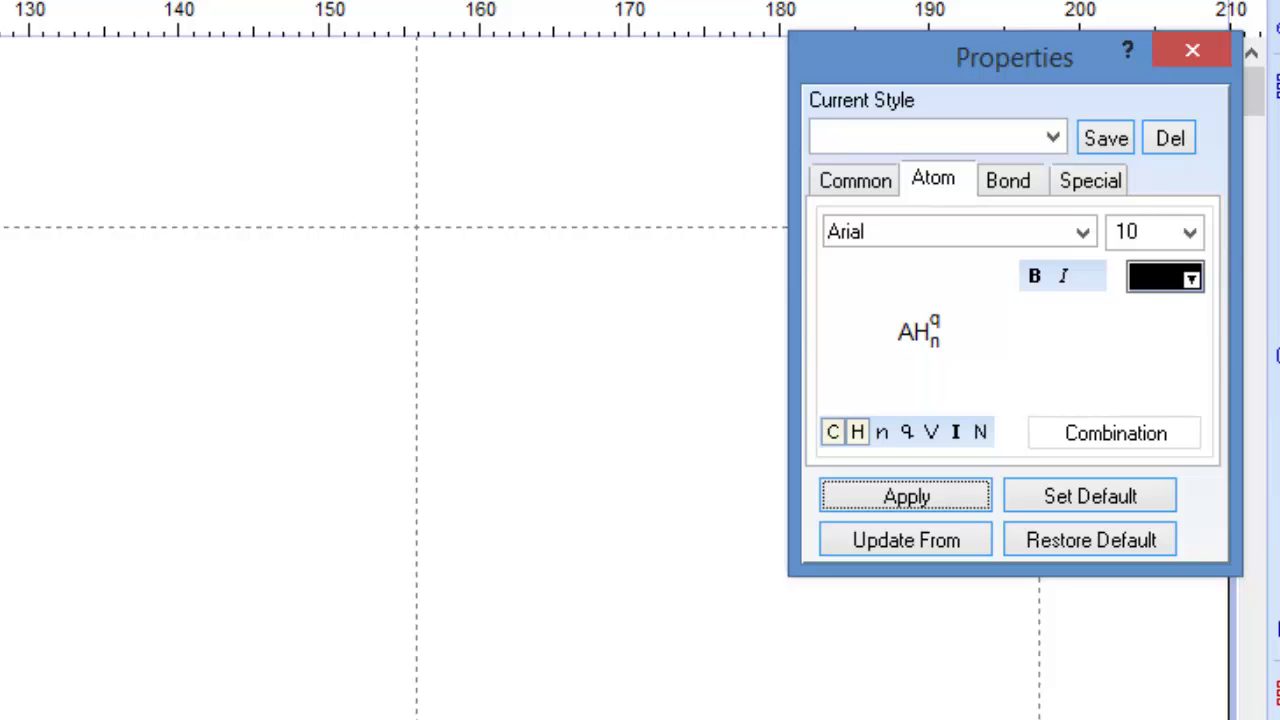
left_click(1192, 279)
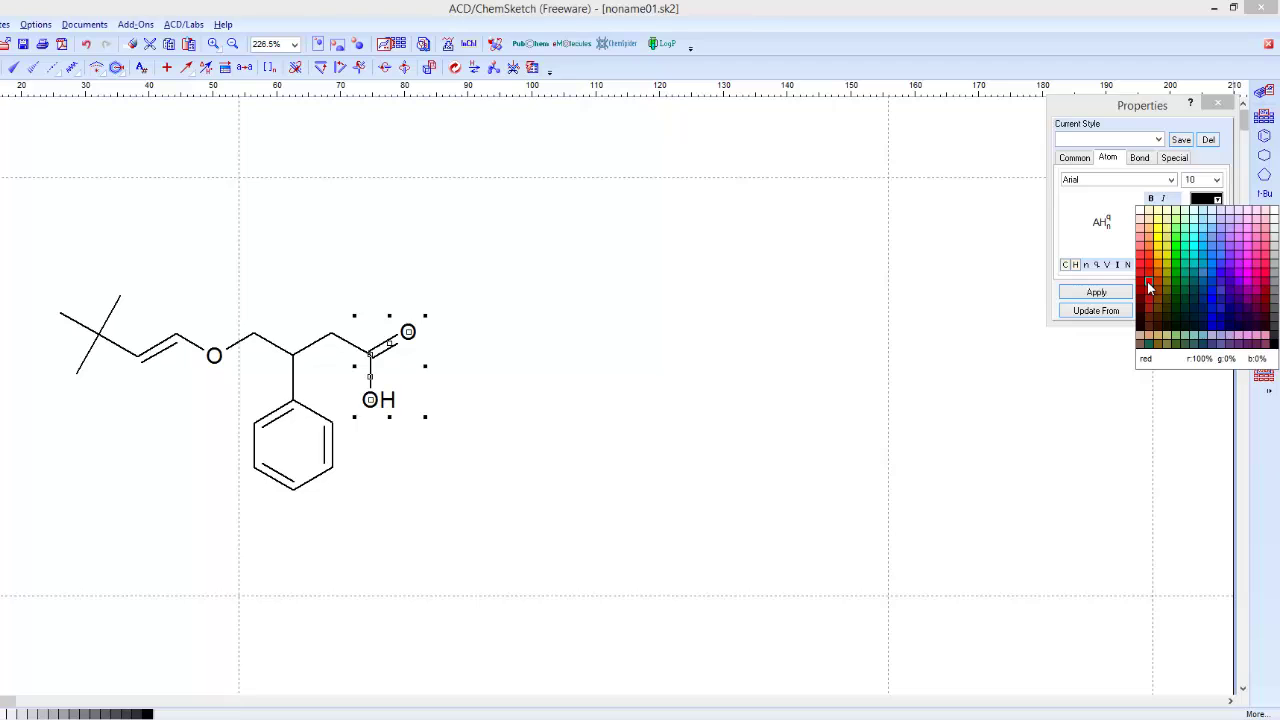
left_click(1148, 288)
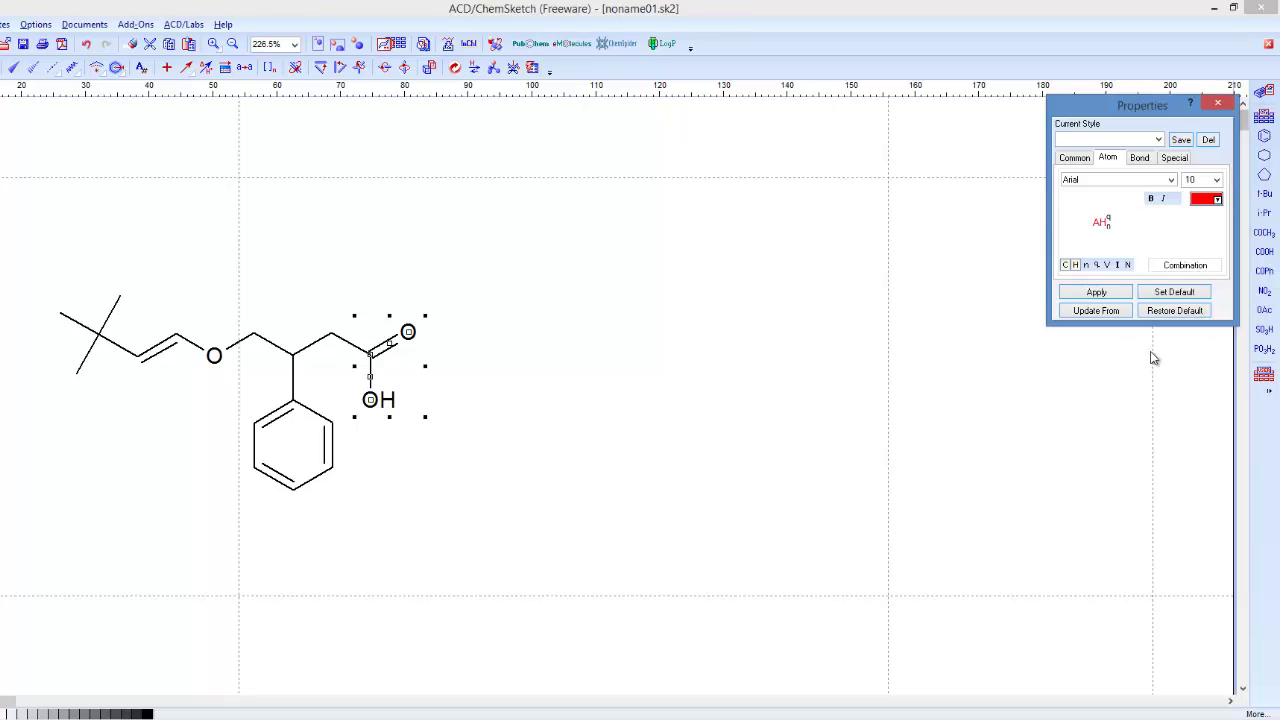
left_click(1100, 292)
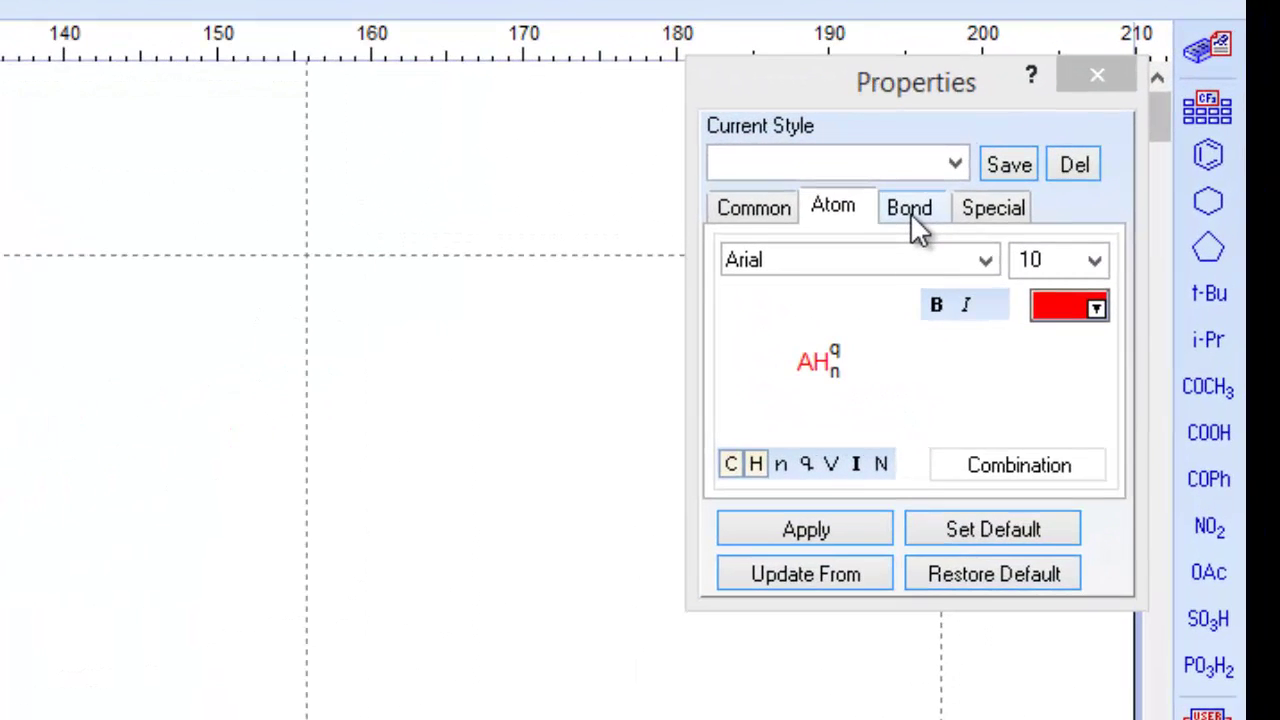
- Colour the carboxyl group's single and double bonds red and clear the selection
left_click(910, 210)
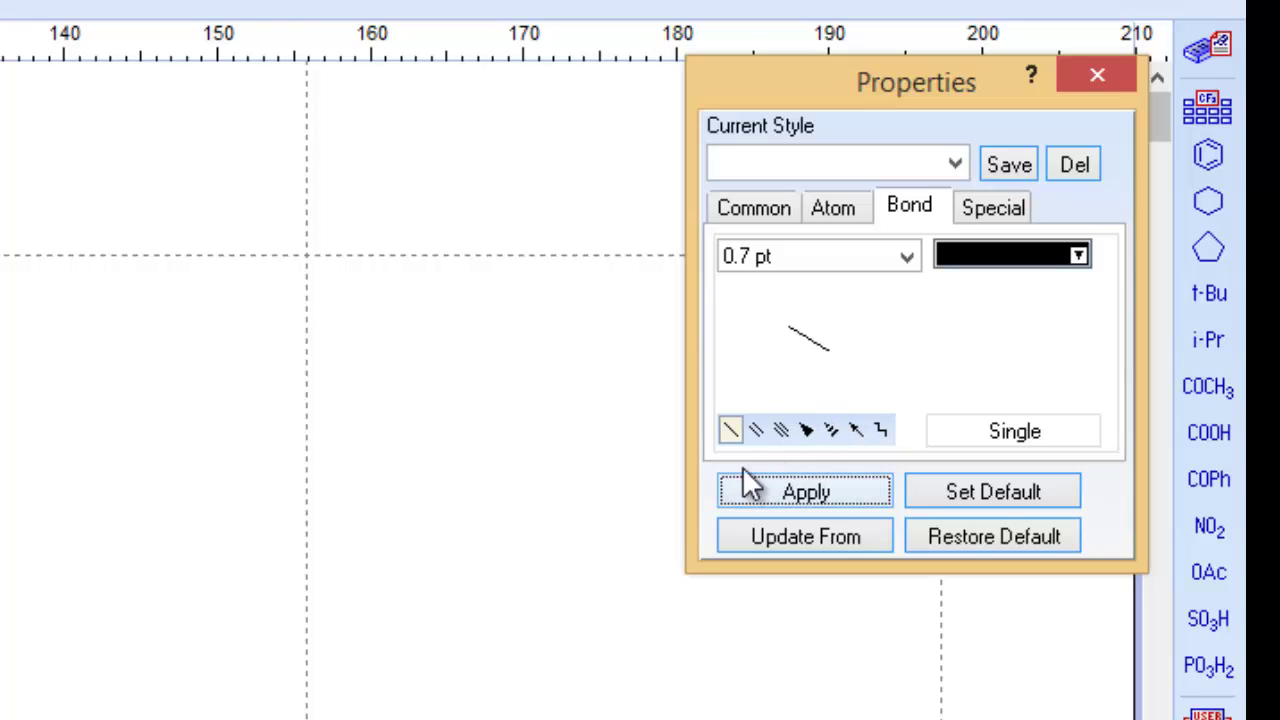
left_click(757, 430)
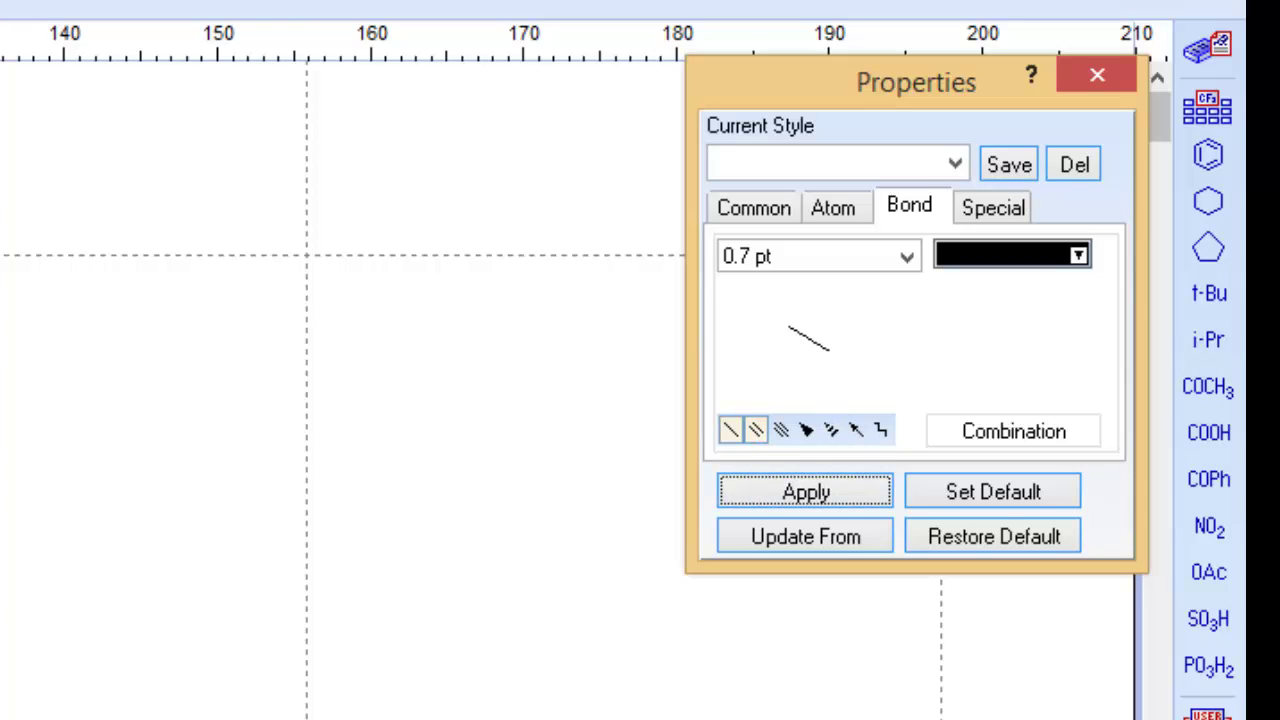
left_click(1077, 255)
left_click(929, 458)
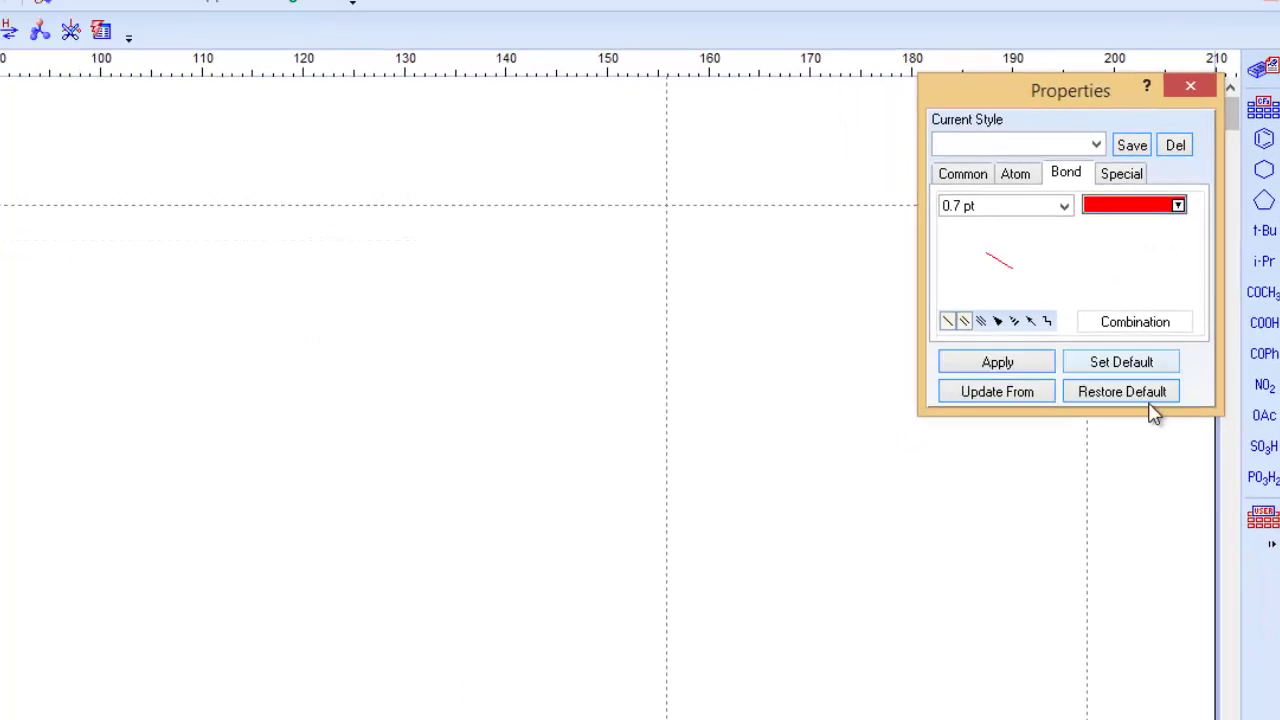
left_click(806, 492)
left_click(660, 405)
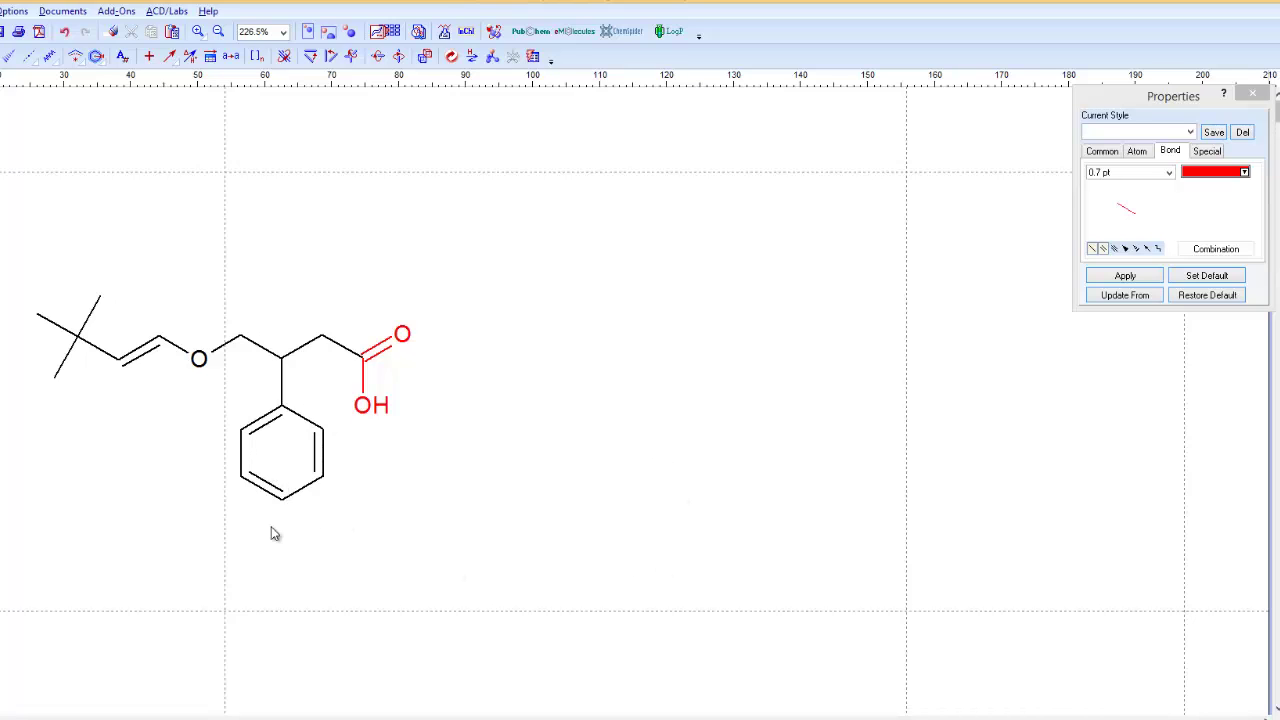
- Select the benzene ring and set its atom symbols and hydrogens to blue
mouse_move(232, 396)
left_mouse_down()
mouse_move(285, 393)
mouse_move(337, 431)
mouse_move(340, 528)
mouse_move(226, 531)
mouse_move(208, 478)
left_mouse_up()
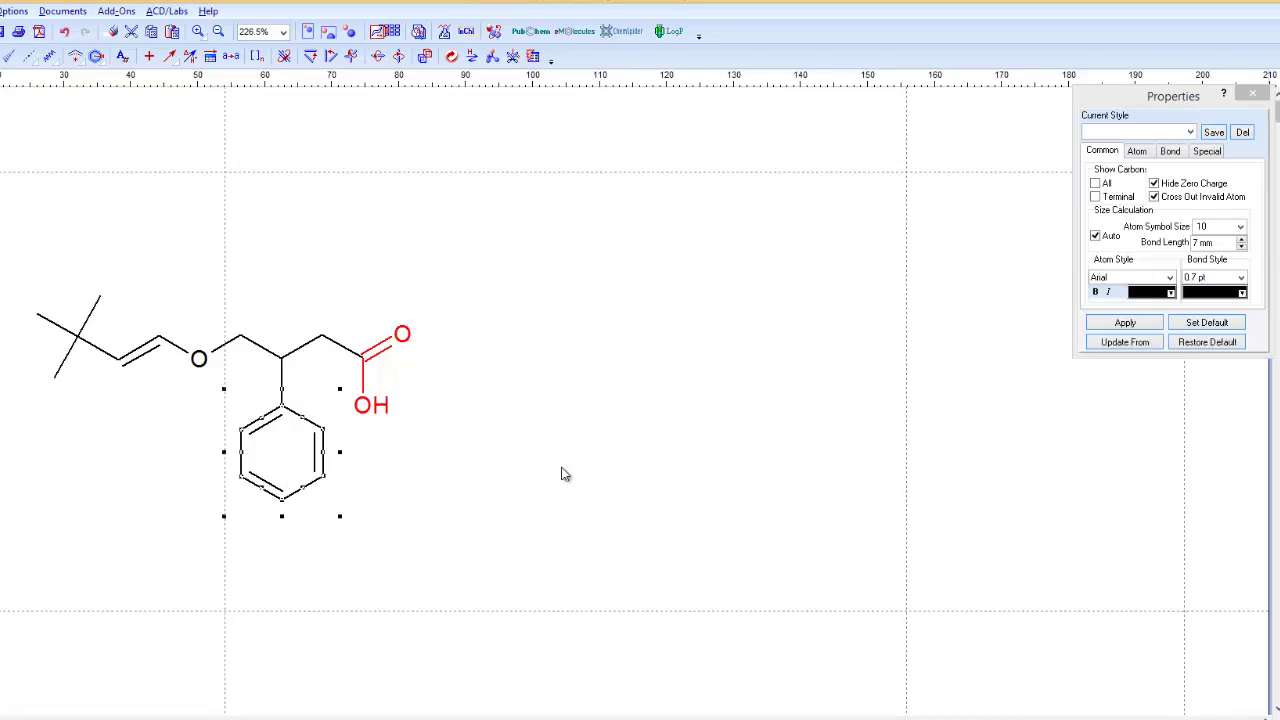
left_click(1137, 153)
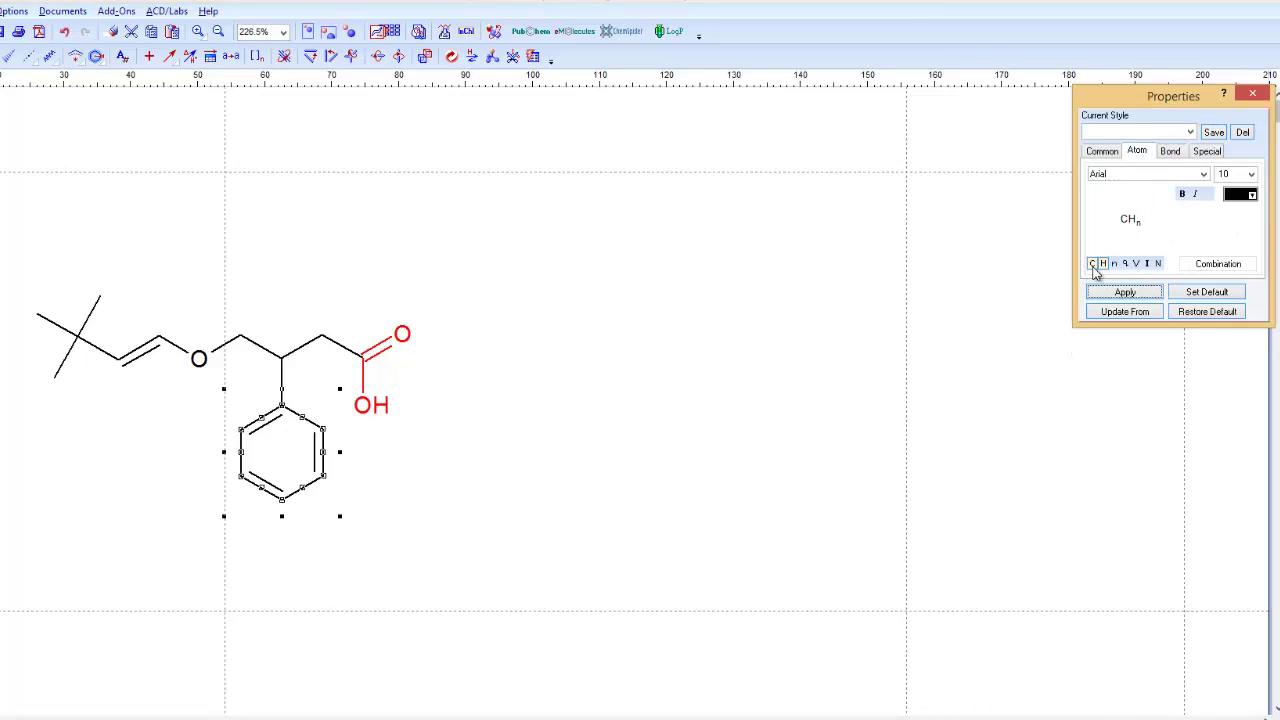
left_click(1253, 196)
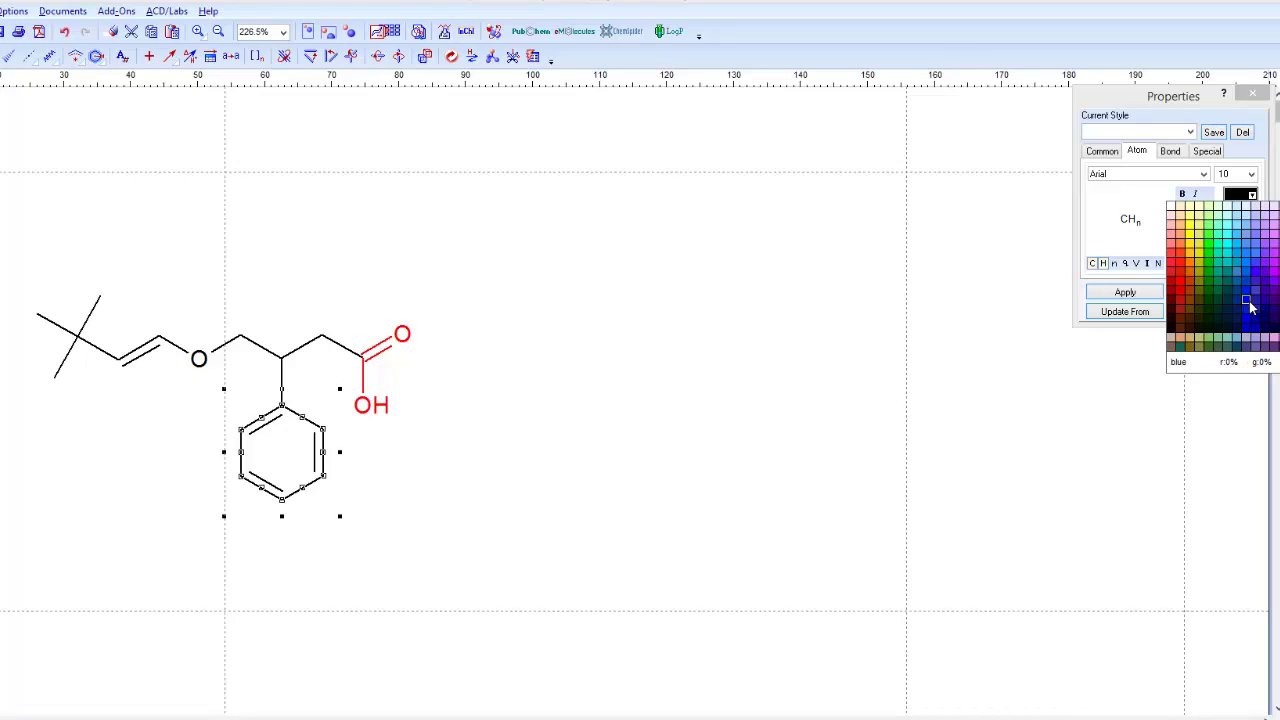
left_click(1246, 300)
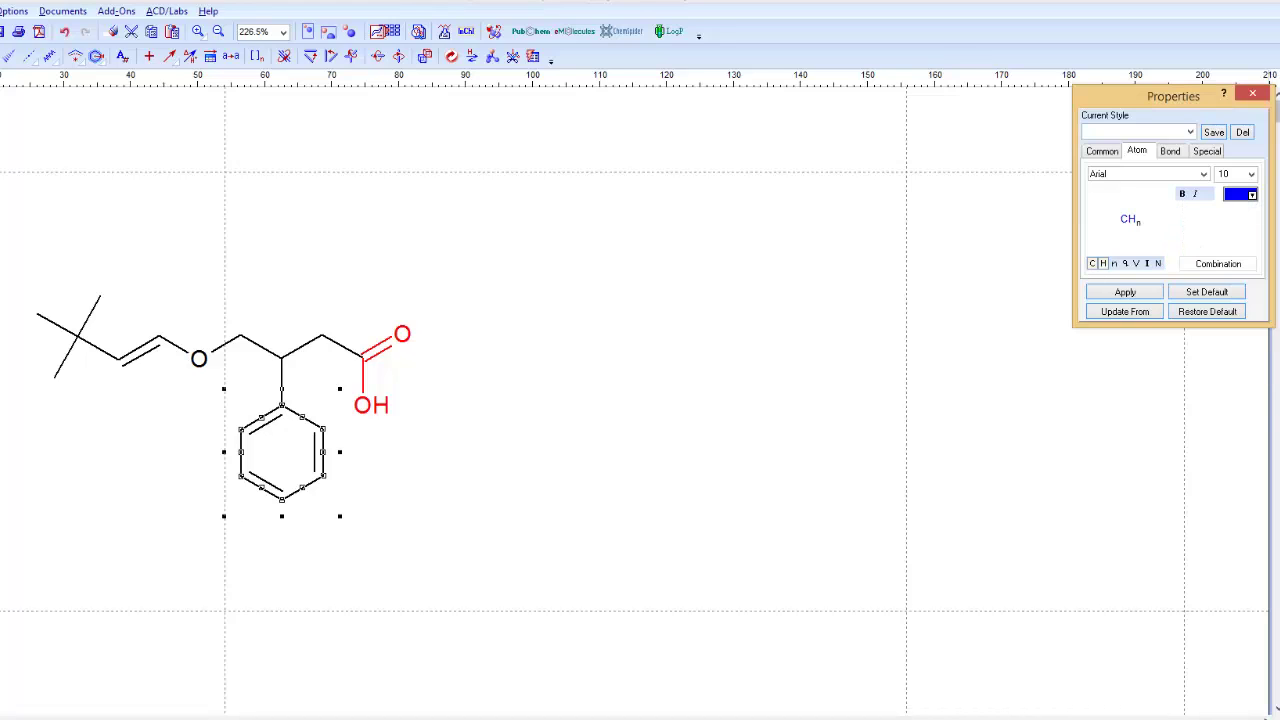
left_click(1145, 297)
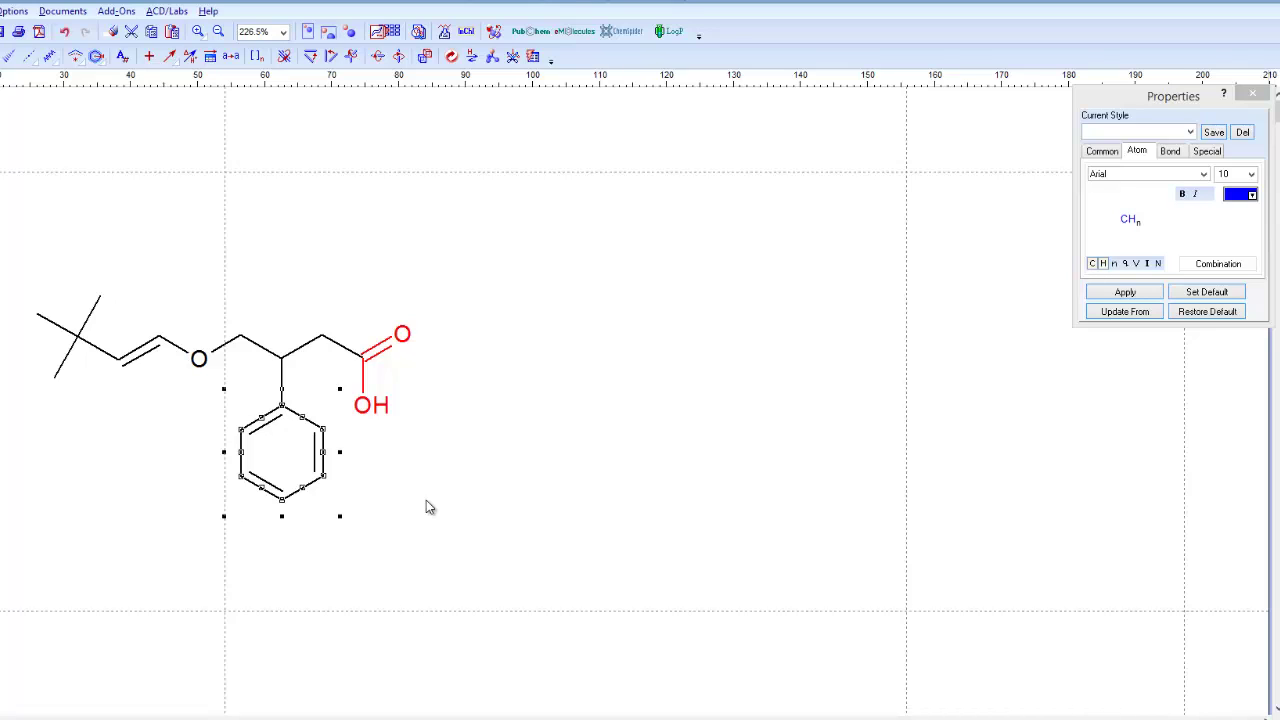
- Colour the benzene ring's single and double bonds blue and clear the selection
left_click(1174, 154)
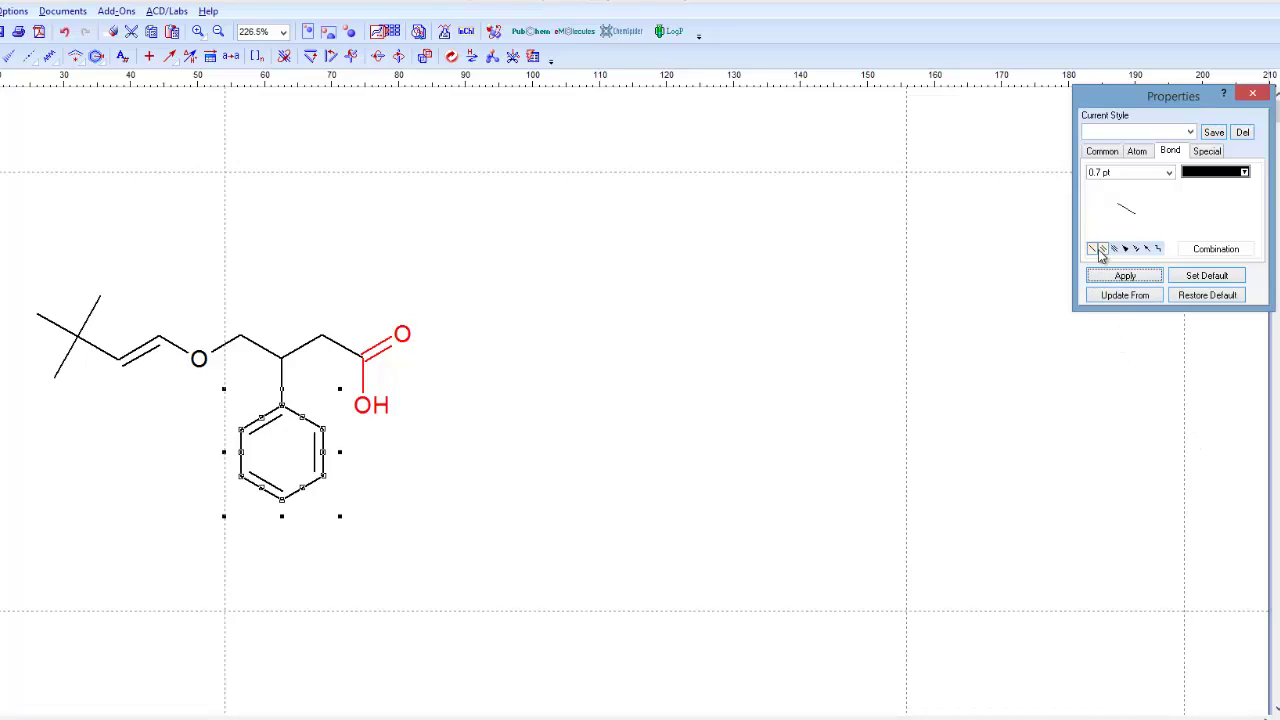
left_click(1244, 172)
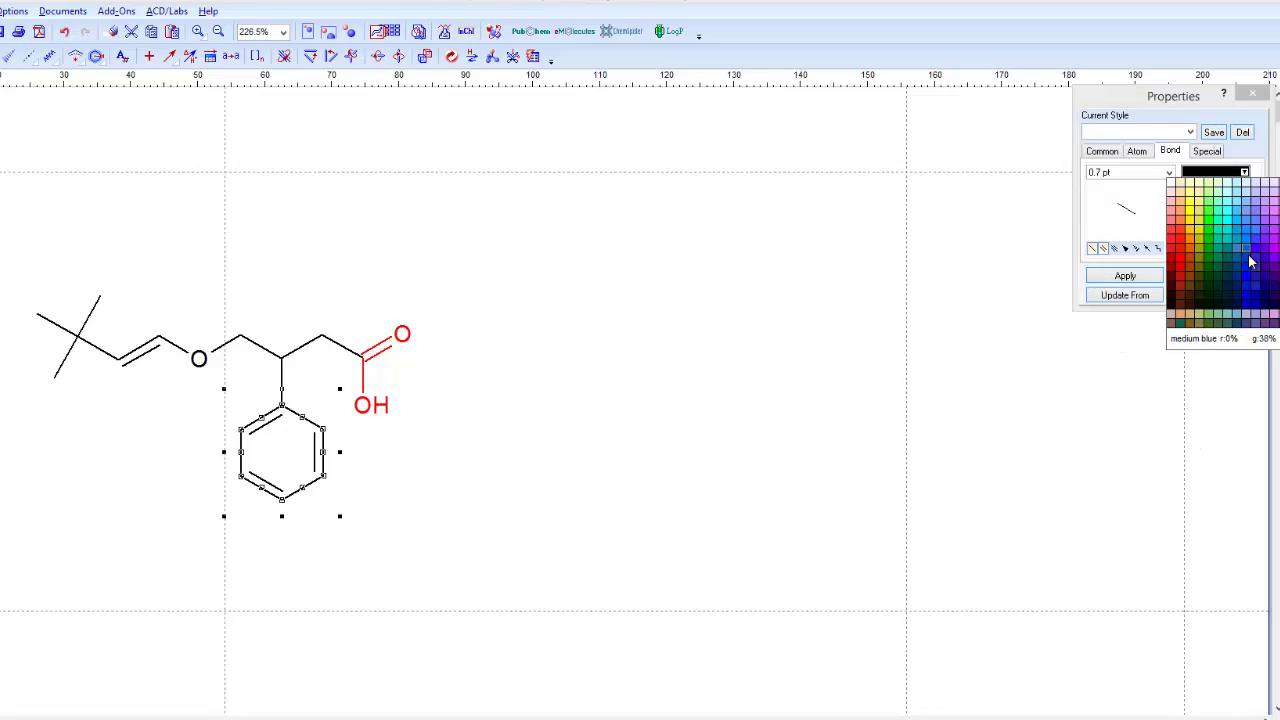
left_click(1250, 272)
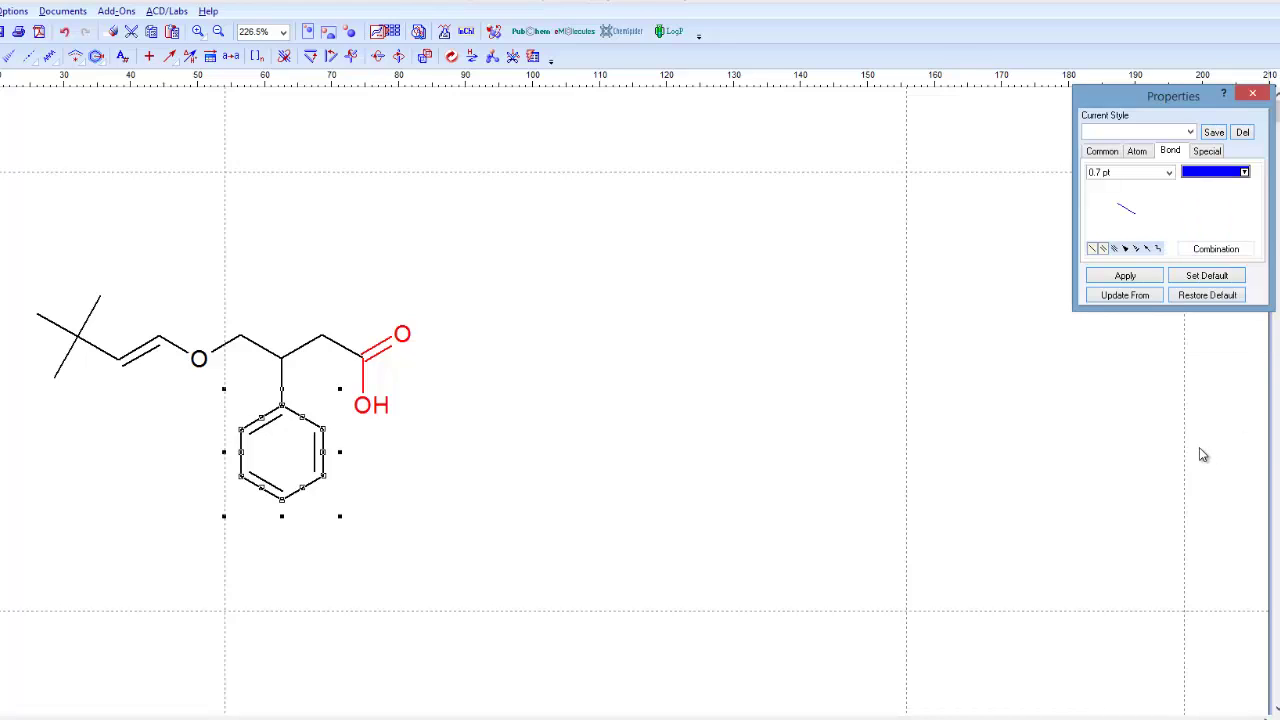
left_click(1127, 276)
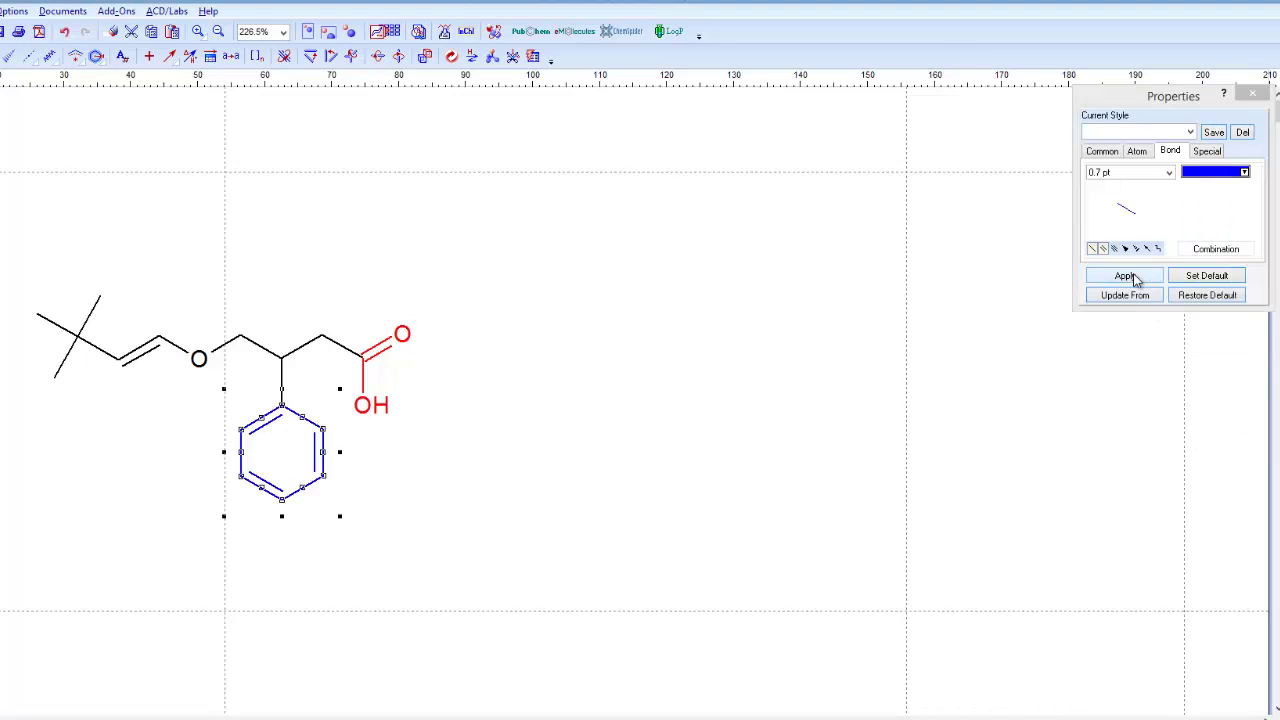
left_click(610, 513)
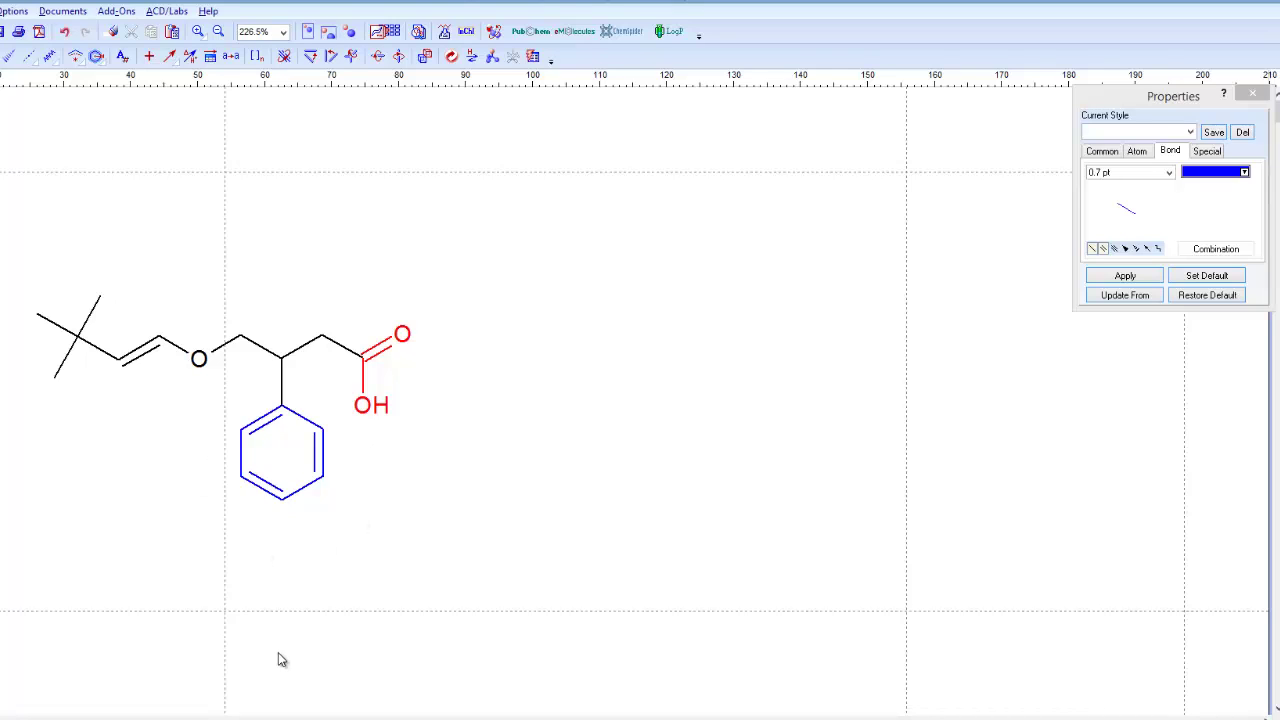
- Move the whole molecule about 12 mm left and 15 mm up, close to the page margin's upper-left corner
left_click(564, 539)
left_click(299, 479)
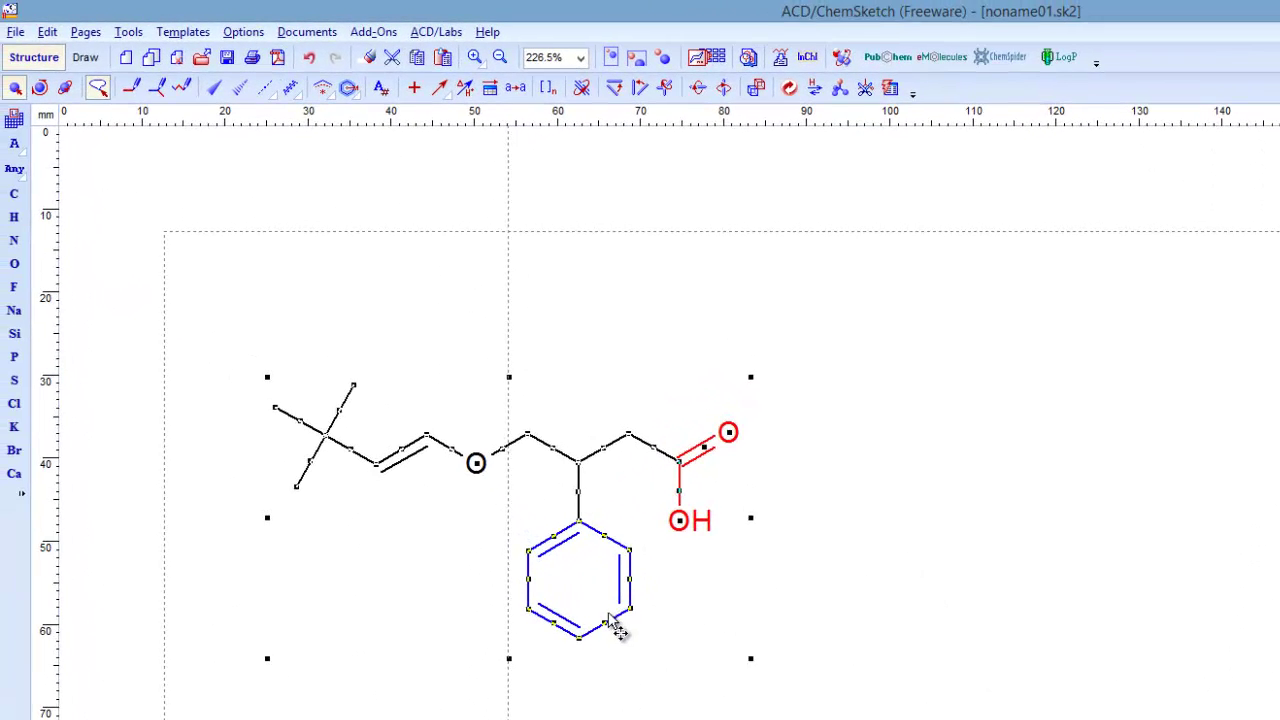
left_click_drag(299, 479, 269, 420)
left_click_drag(564, 535, 501, 480)
left_click(651, 604)
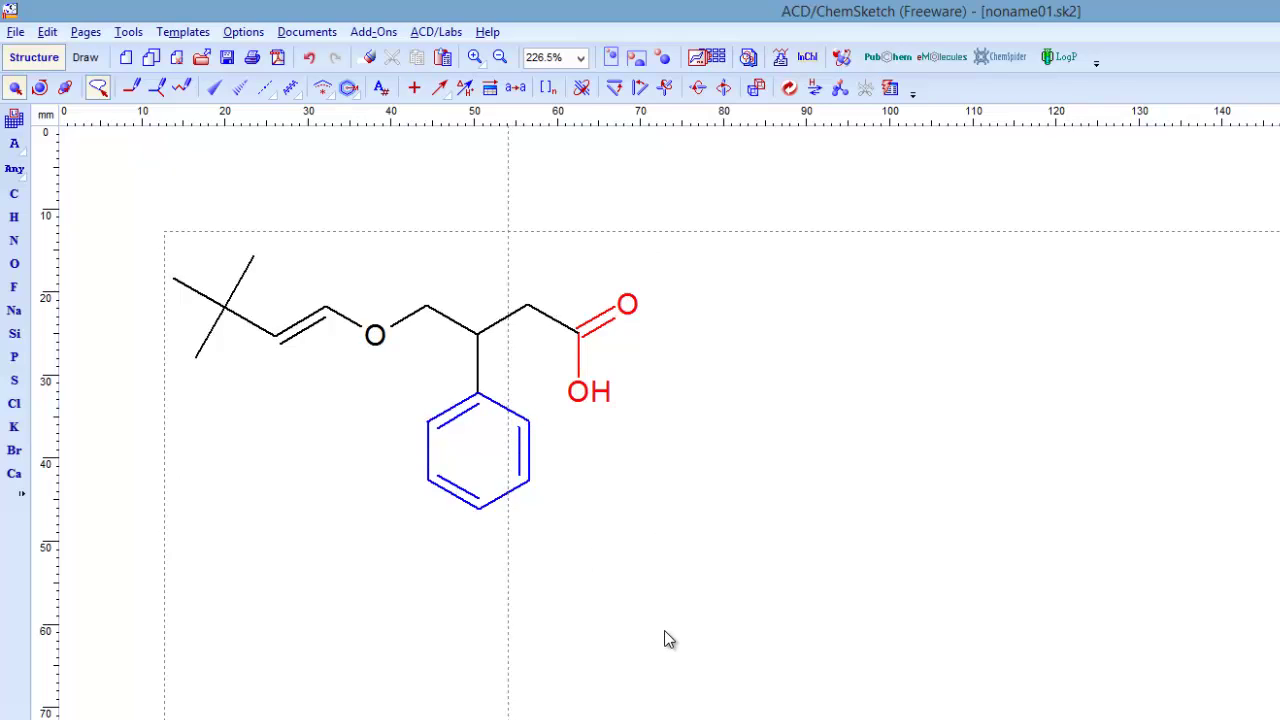
- Select the whole molecule, generate its structure name below the drawing and clear the selection
left_click(474, 449)
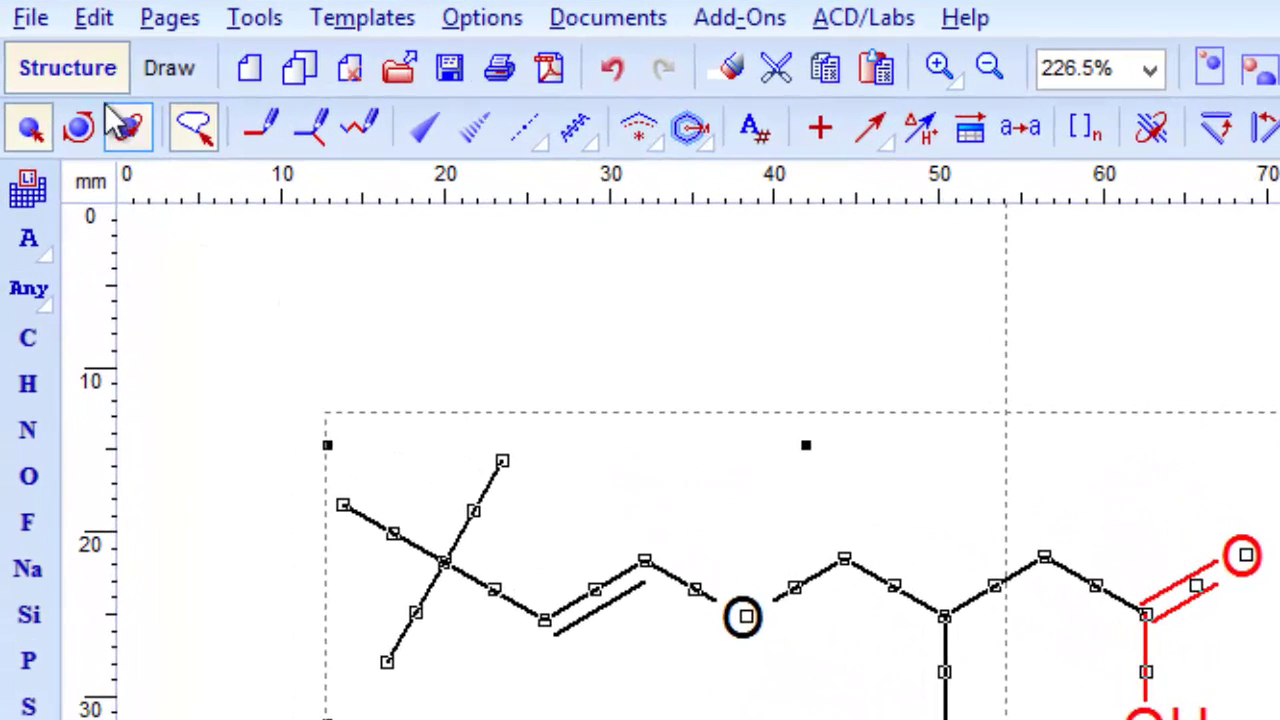
left_click(254, 18)
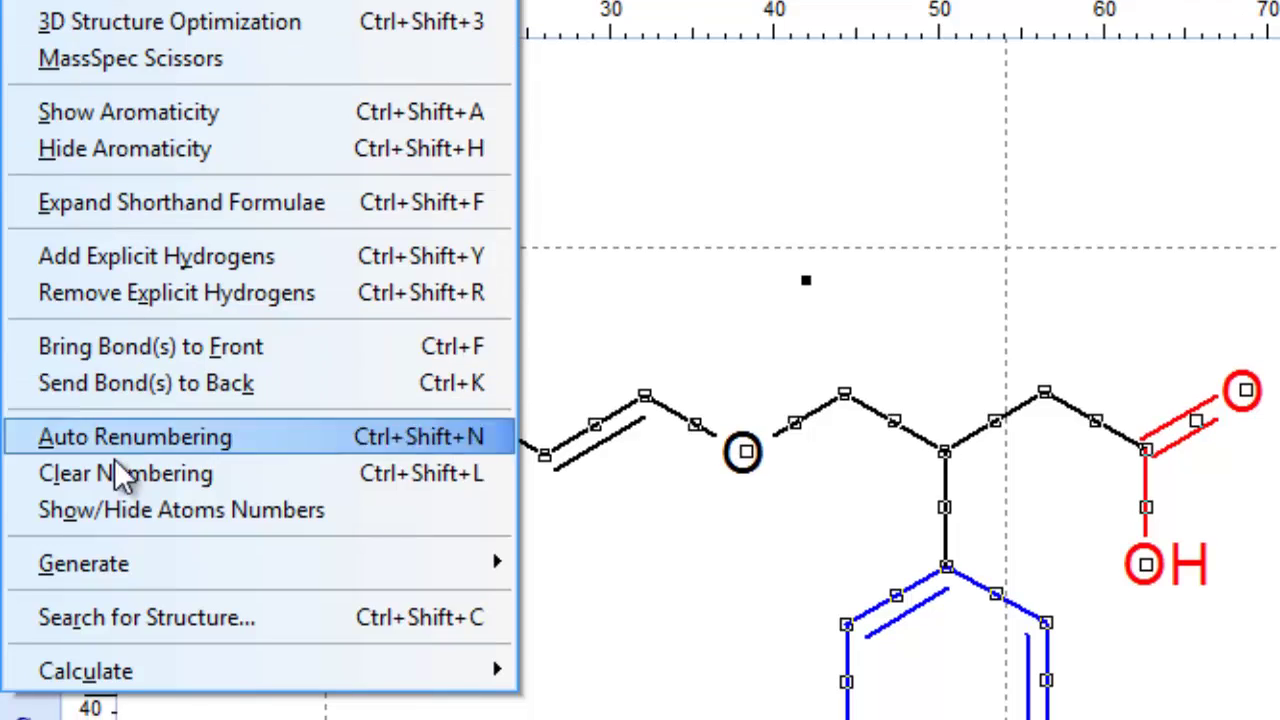
mouse_move(106, 568)
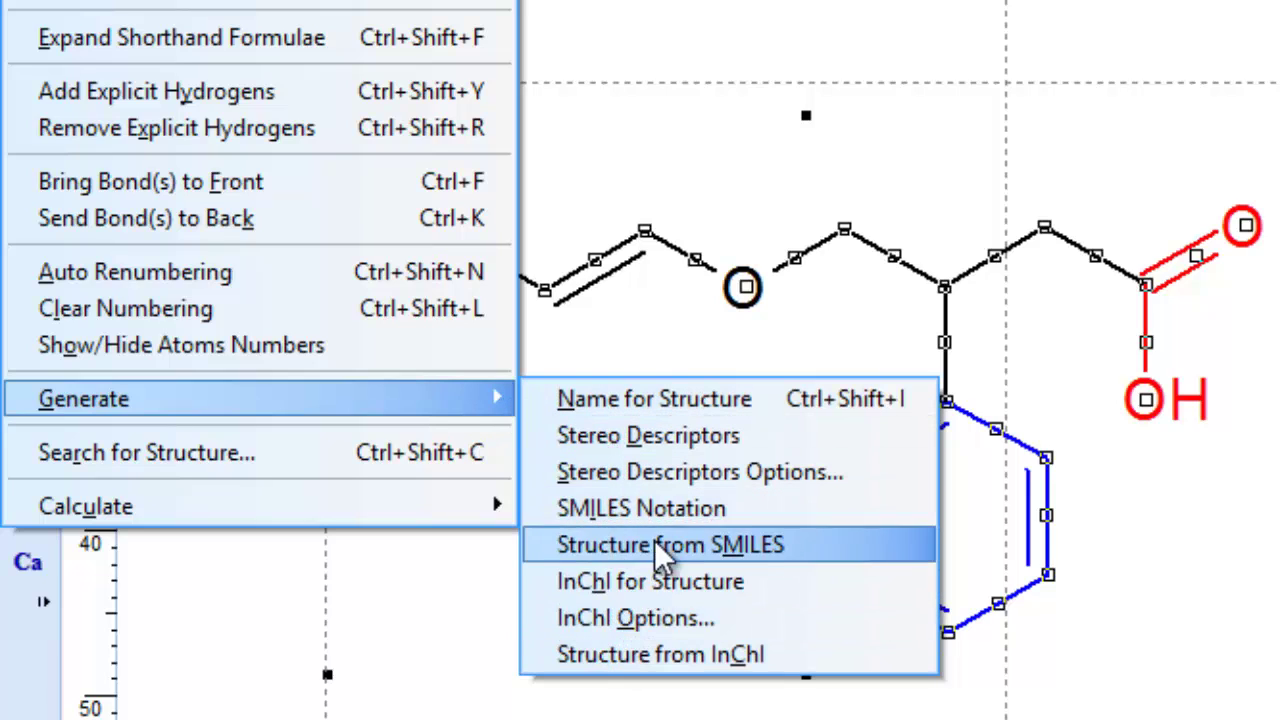
left_click(664, 405)
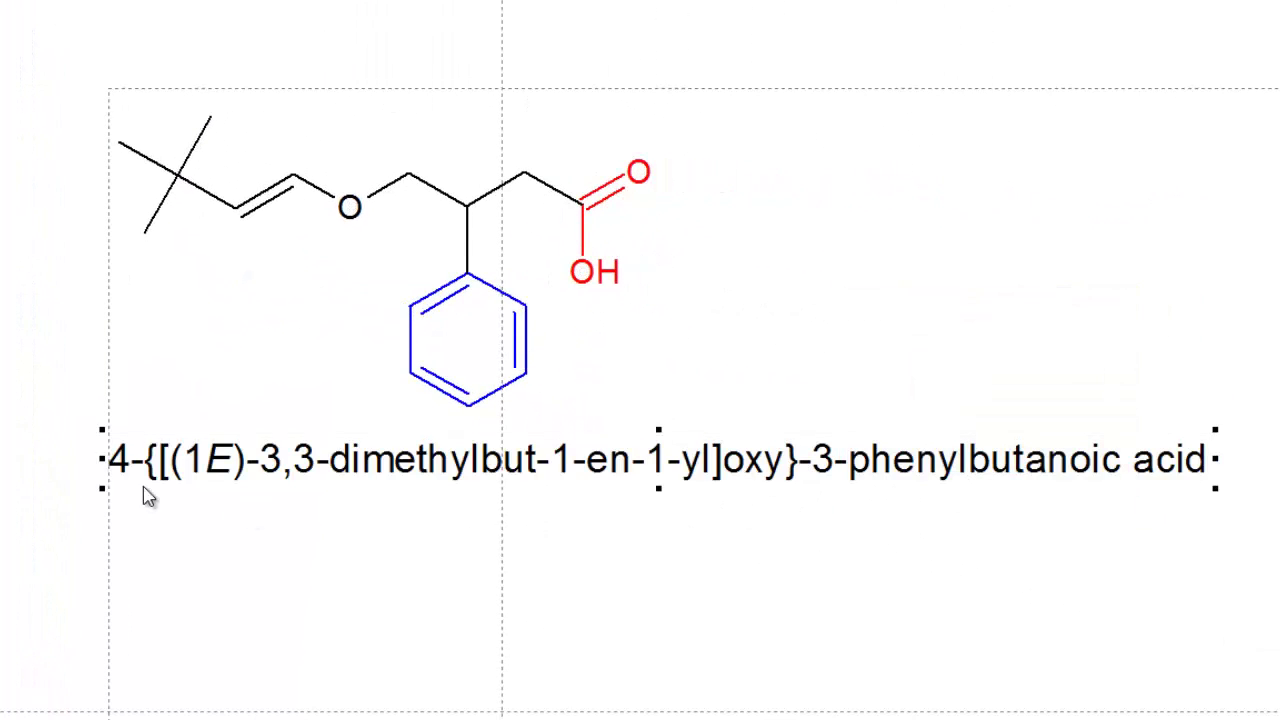
left_click(830, 684)
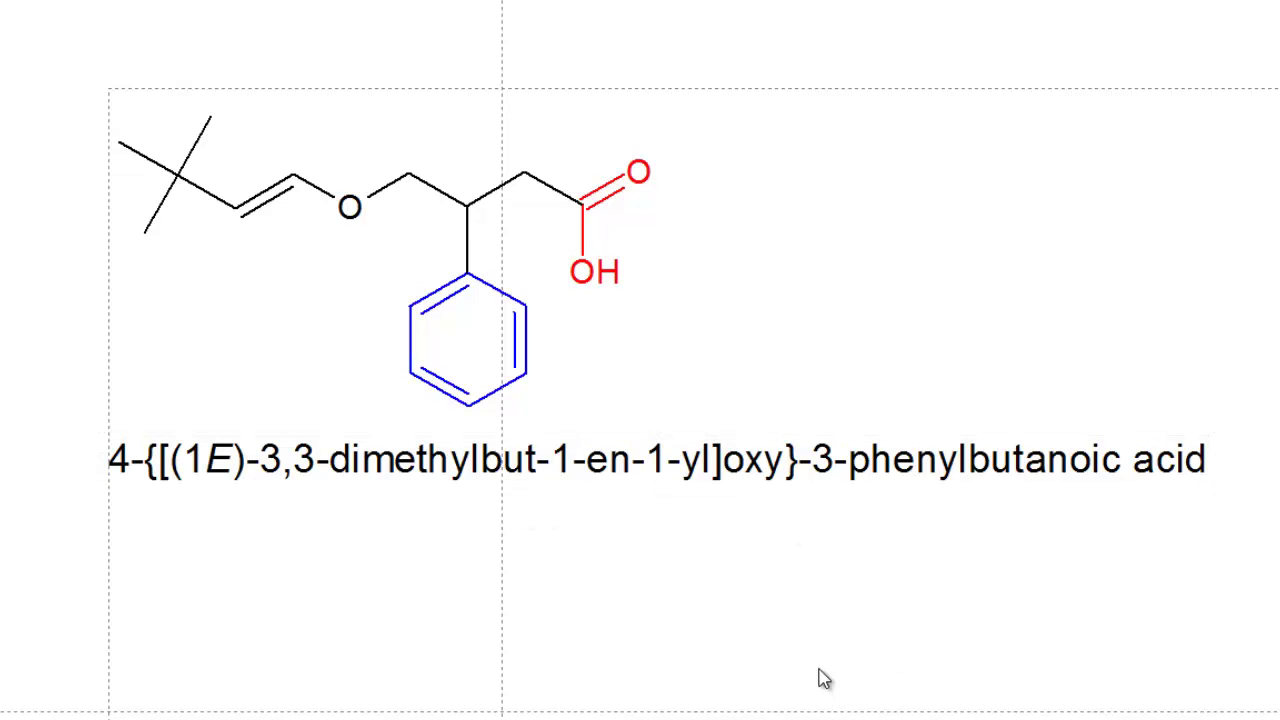
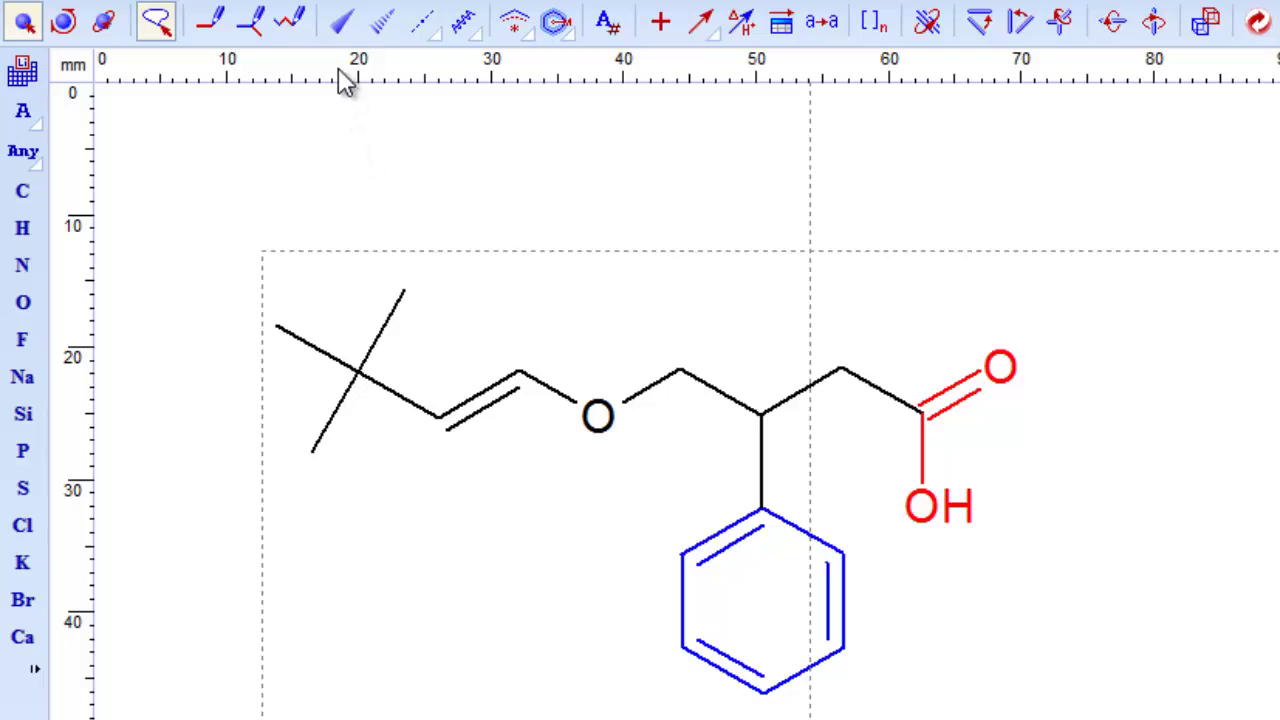
- Convert the tert-butyl group's upper and lower methyl bonds to solid wedges and its remaining methyl bond to a hashed wedge
left_click(341, 24)
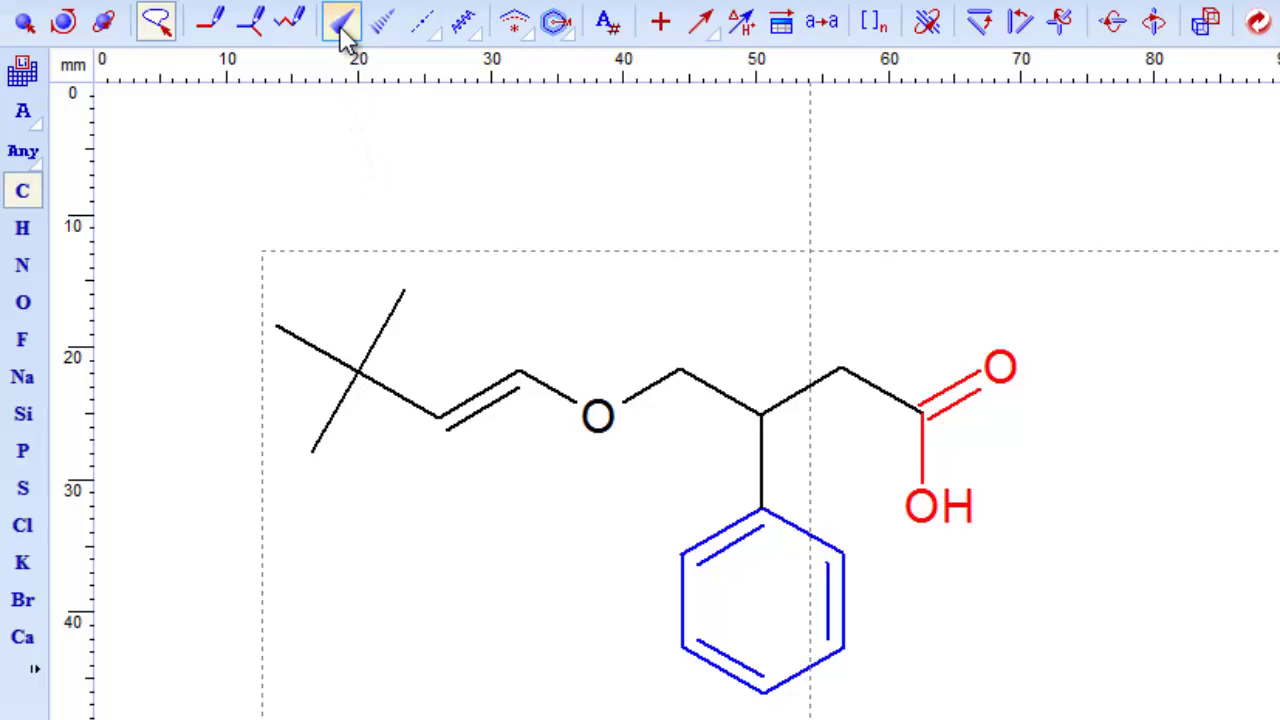
left_click(383, 330)
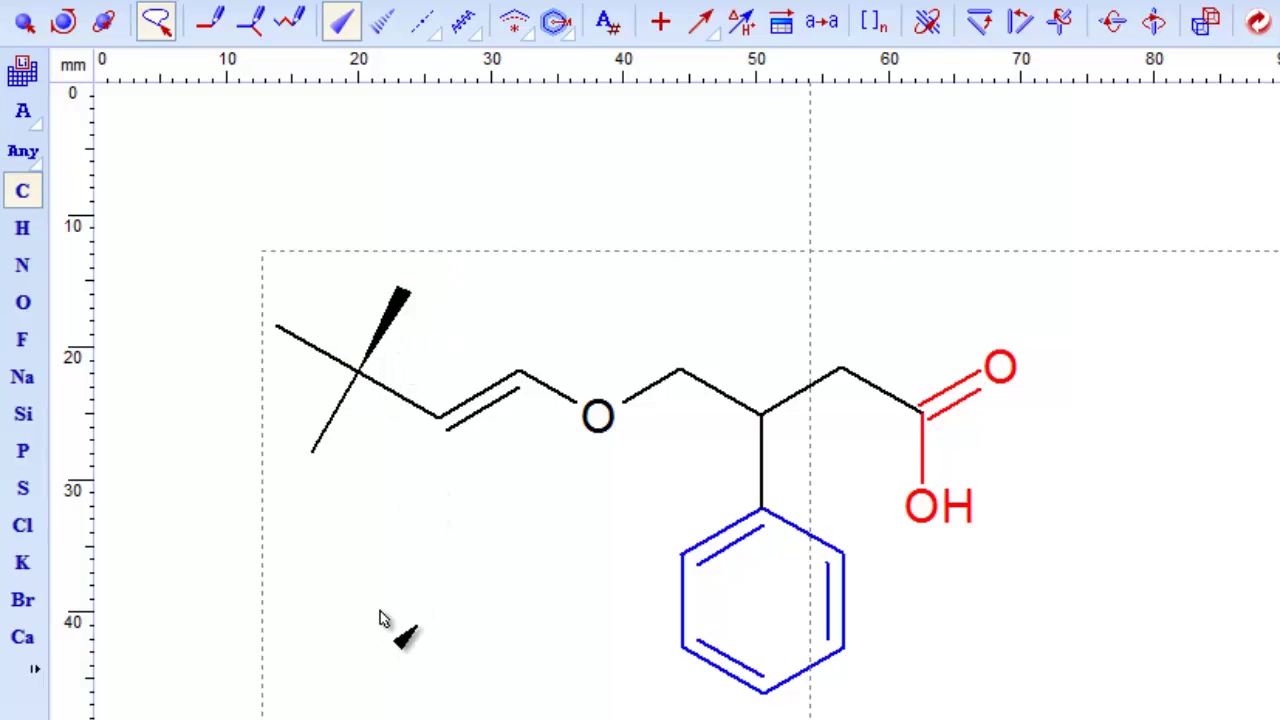
left_click(337, 426)
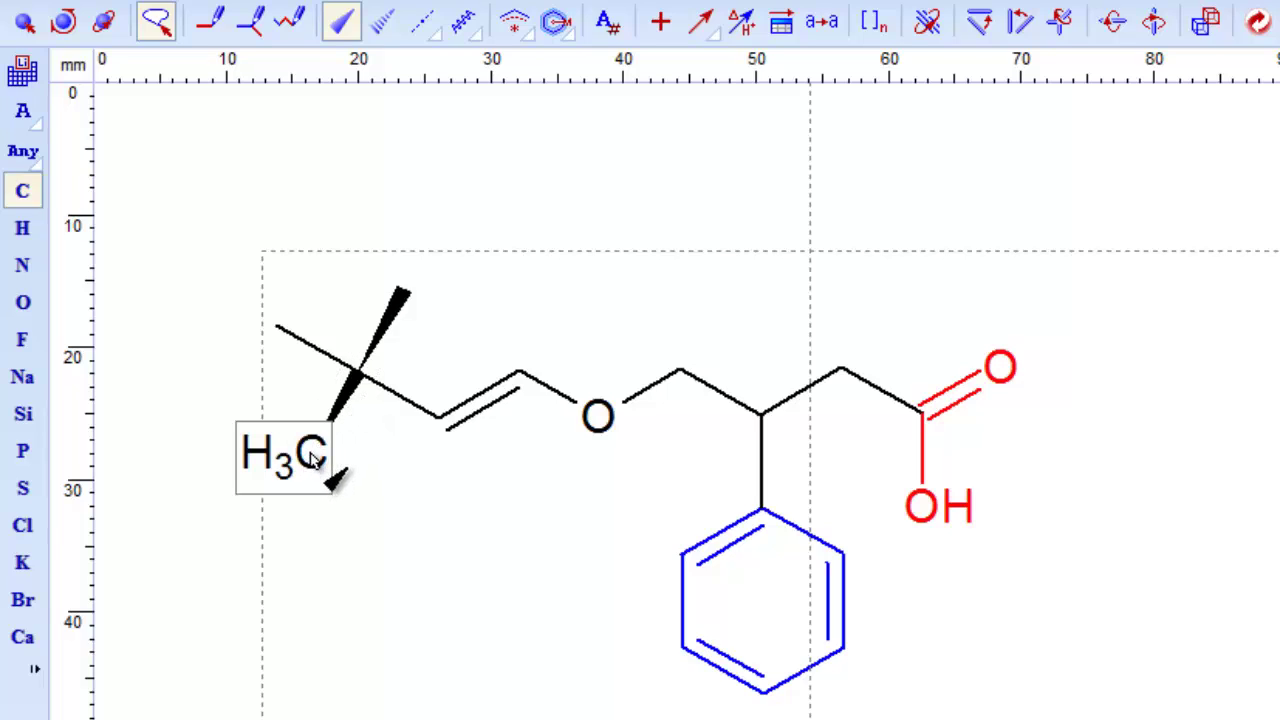
left_click(342, 428)
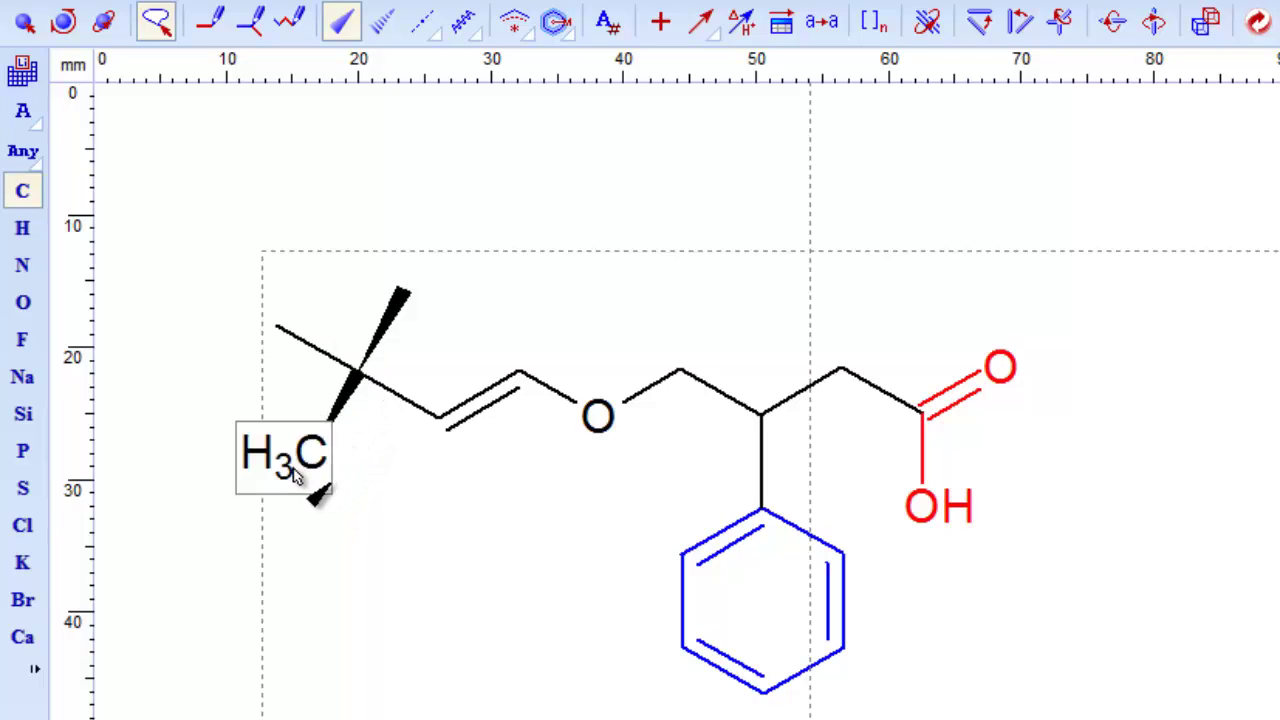
left_click(352, 410)
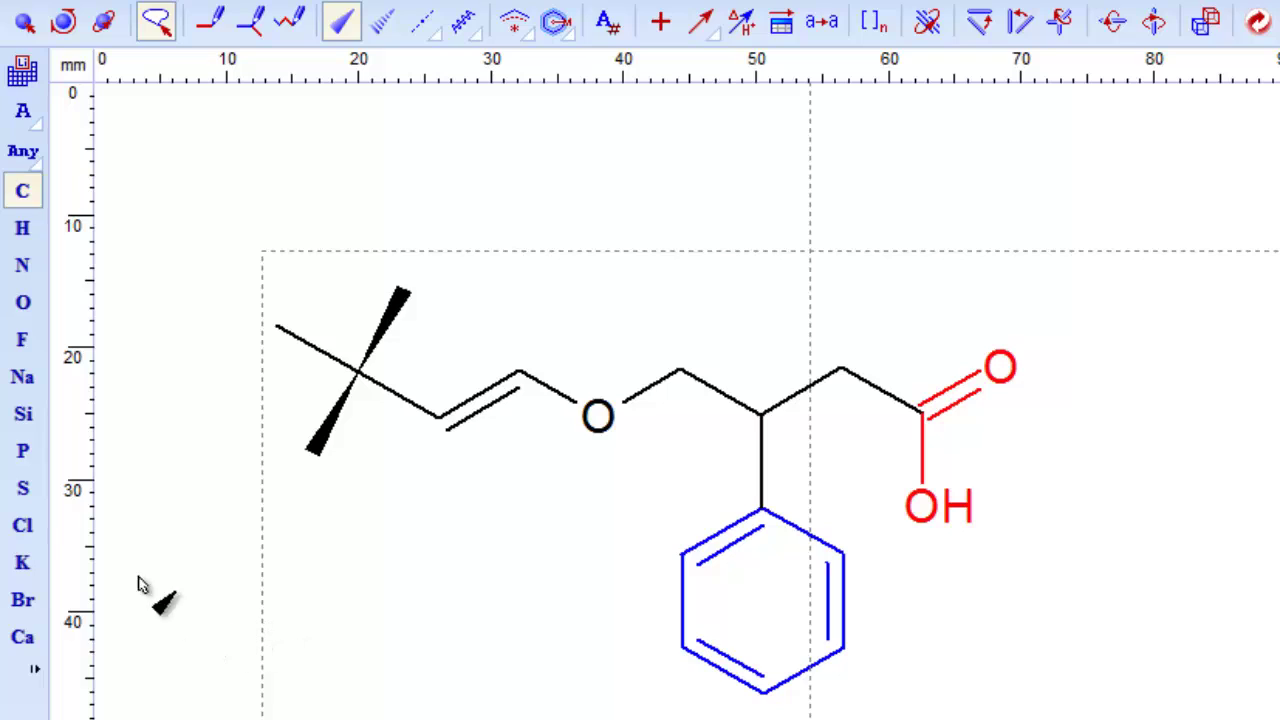
left_click(386, 35)
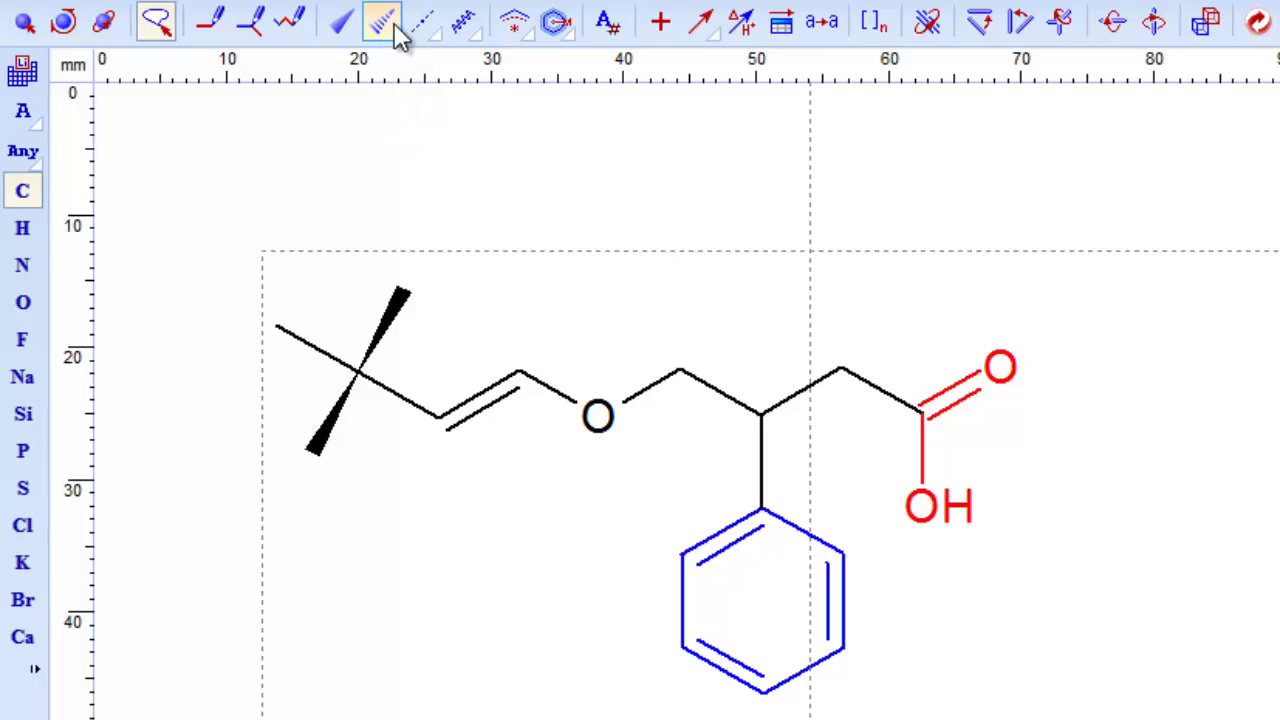
left_click(326, 366)
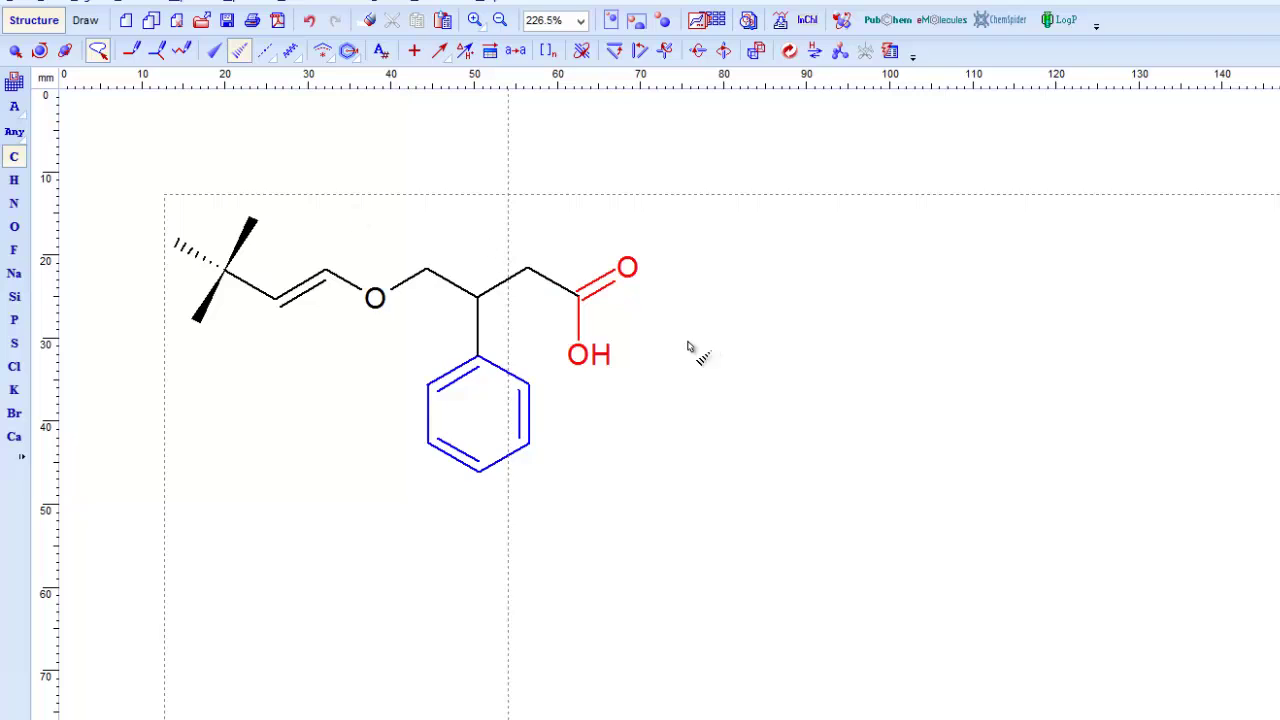
- Switch to Draw mode and draw a rectangle about 66 by 42 mm around the whole molecule
left_click(88, 26)
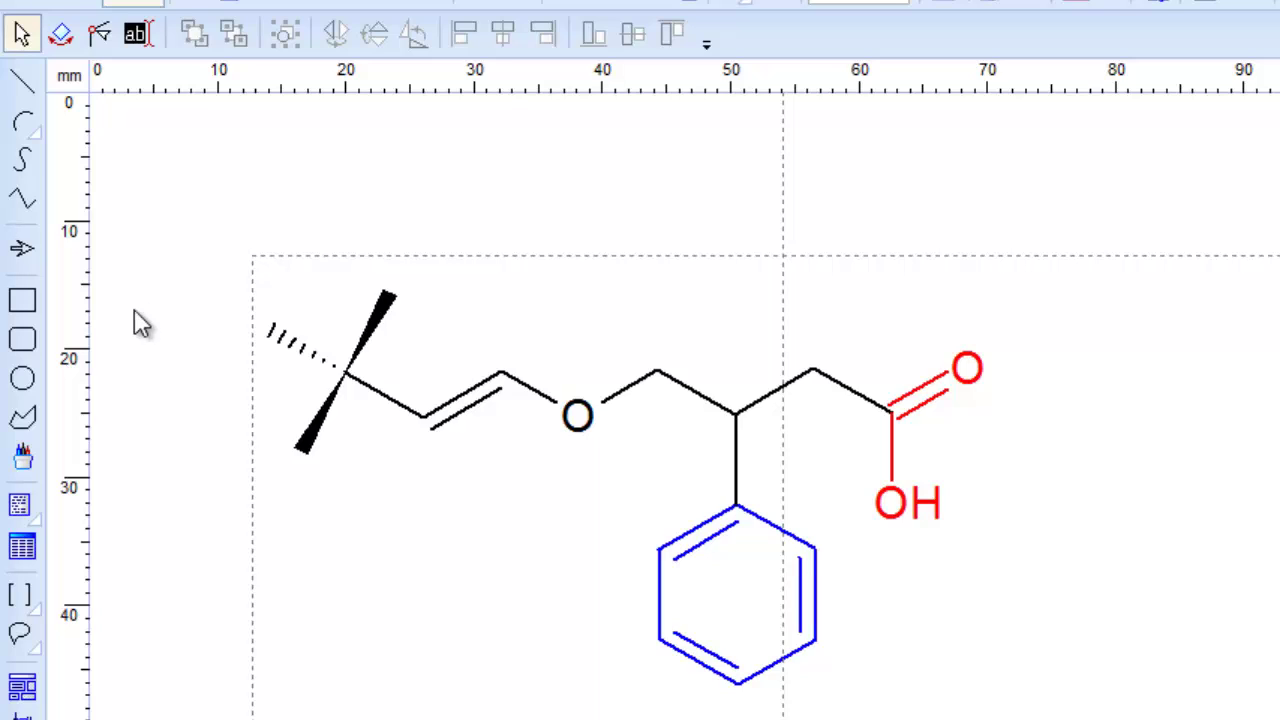
left_click(23, 300)
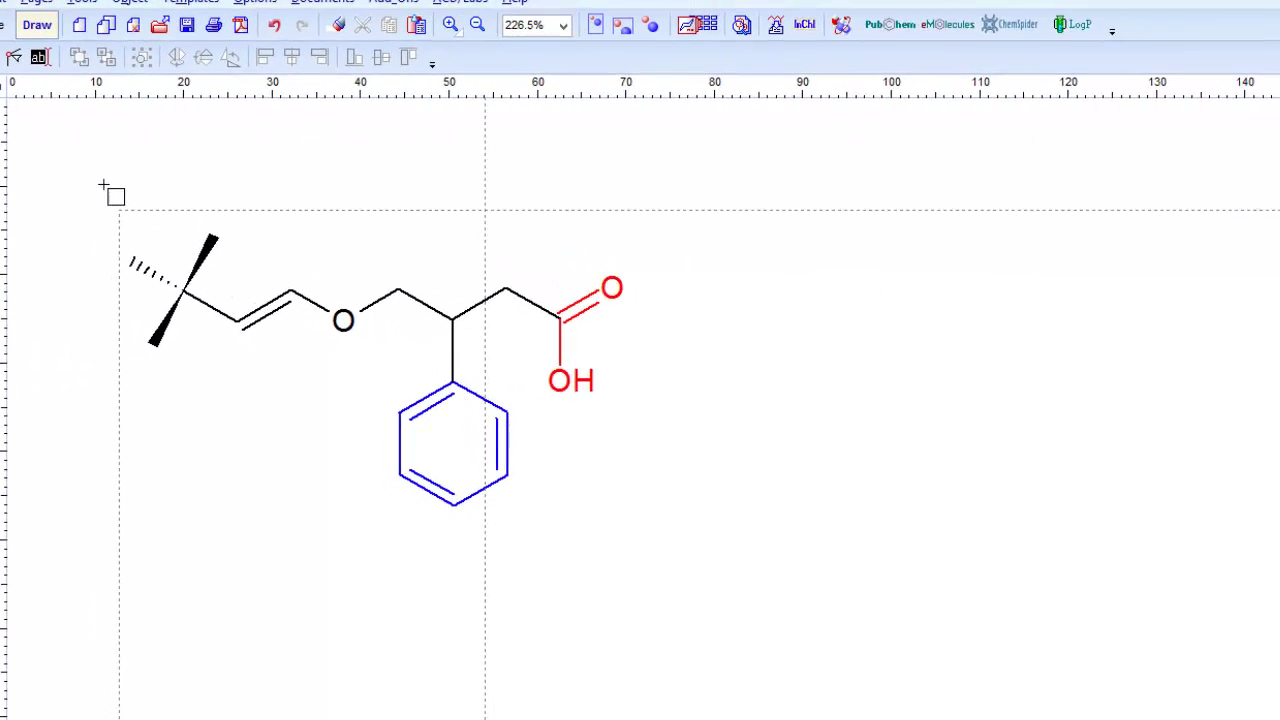
left_click_drag(103, 185, 641, 533)
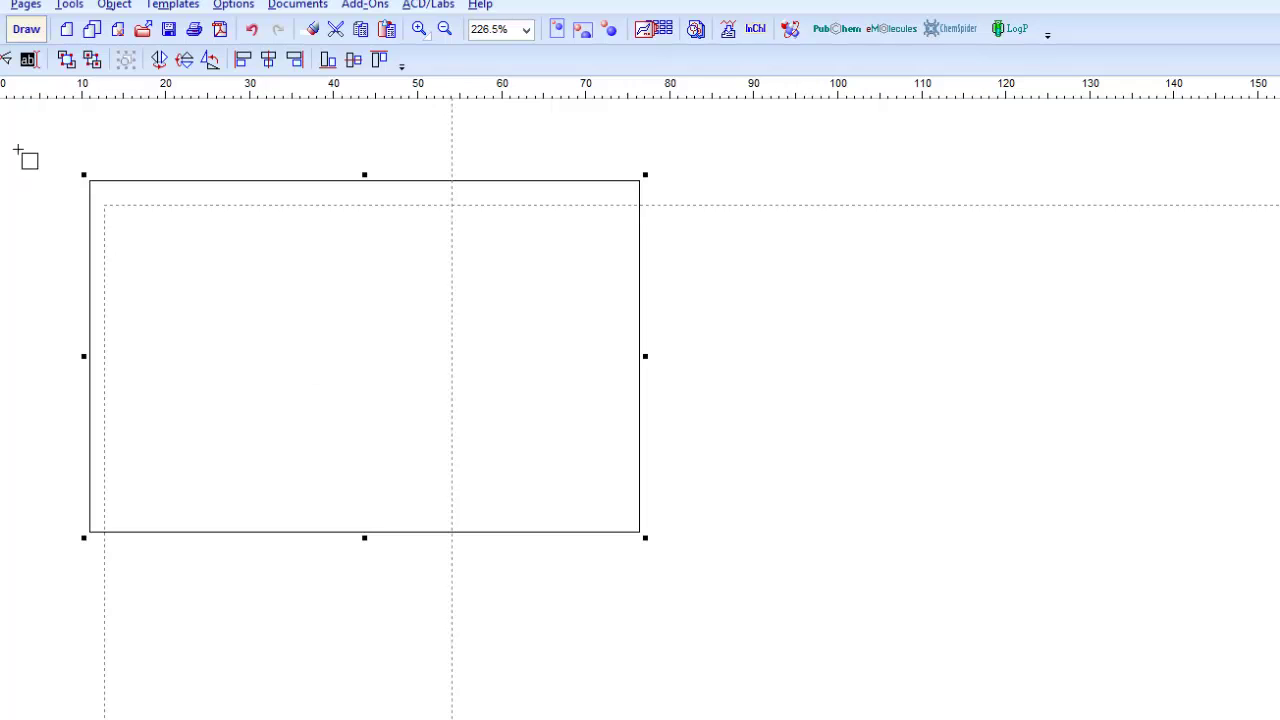
- Open the rectangle's object properties and apply no fill to it
double_click(321, 321)
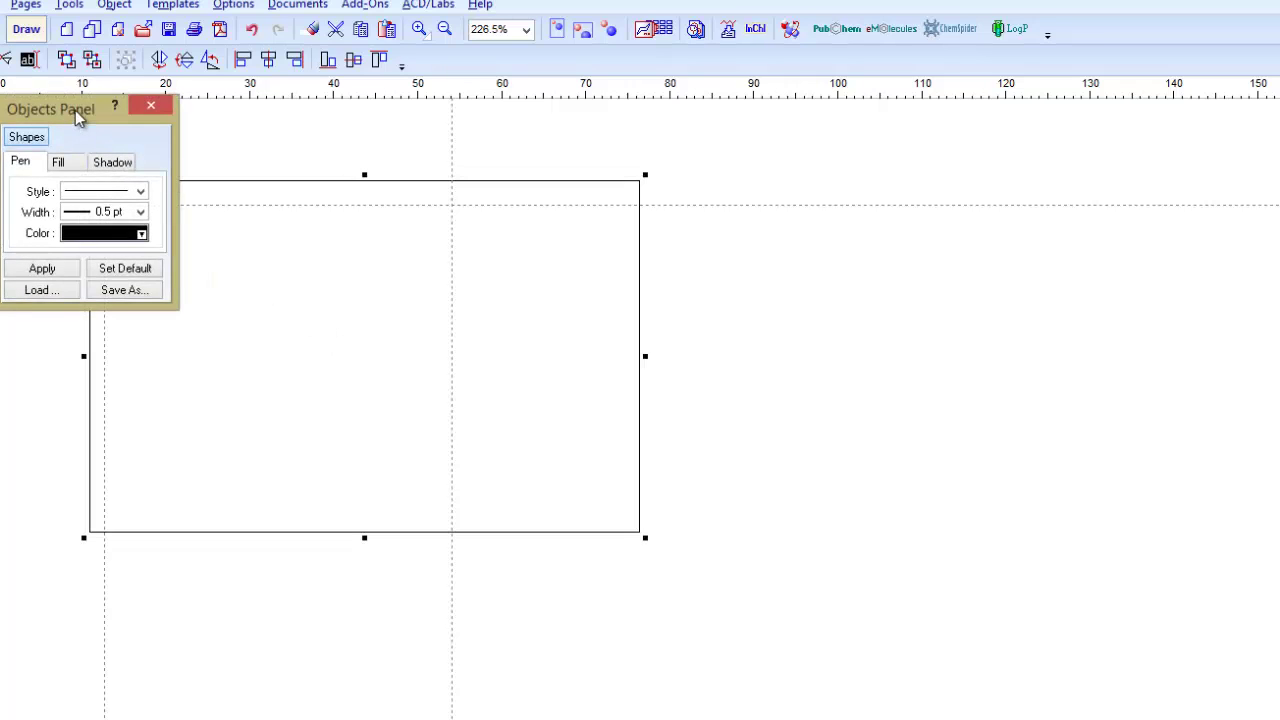
left_click_drag(75, 110, 1032, 155)
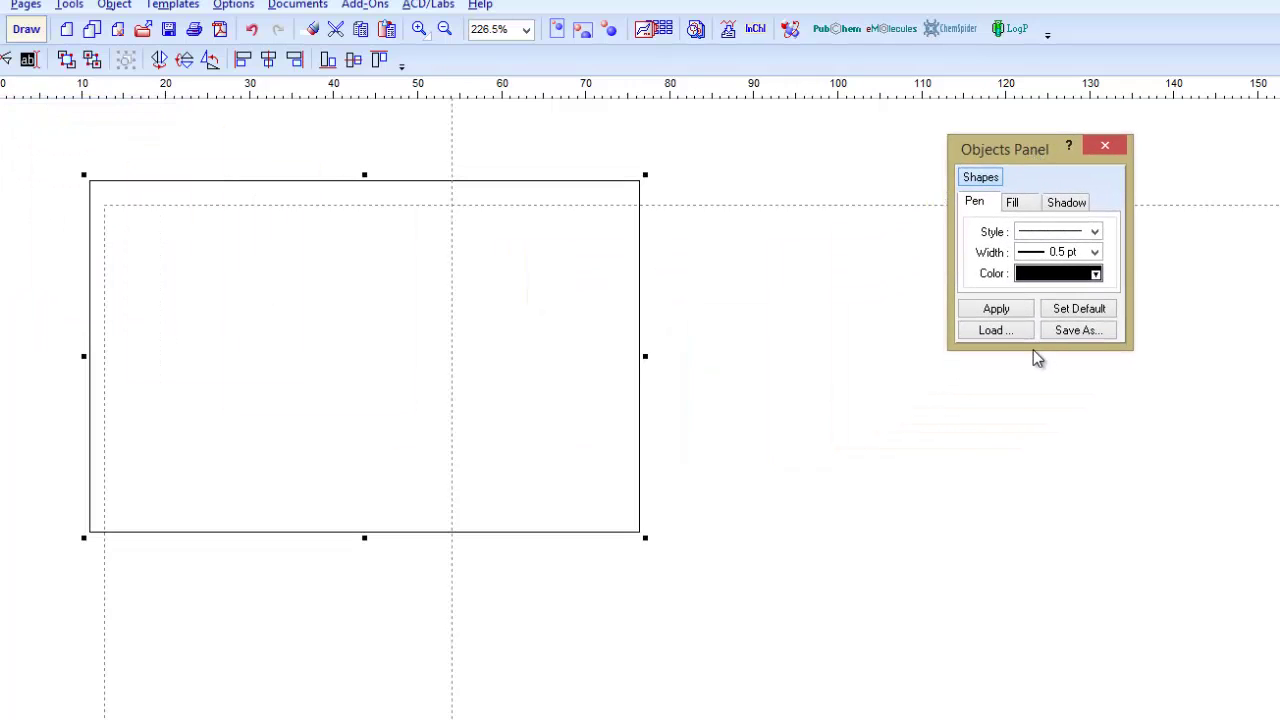
left_click(1013, 203)
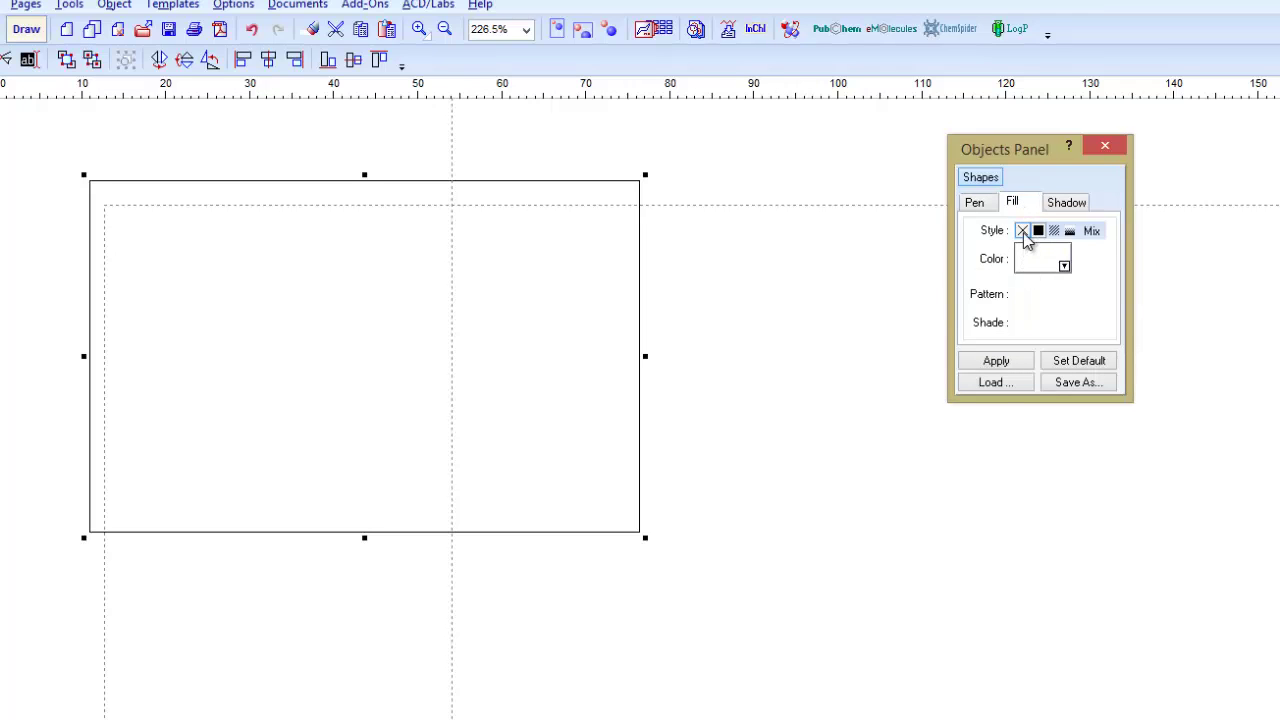
left_click(1023, 233)
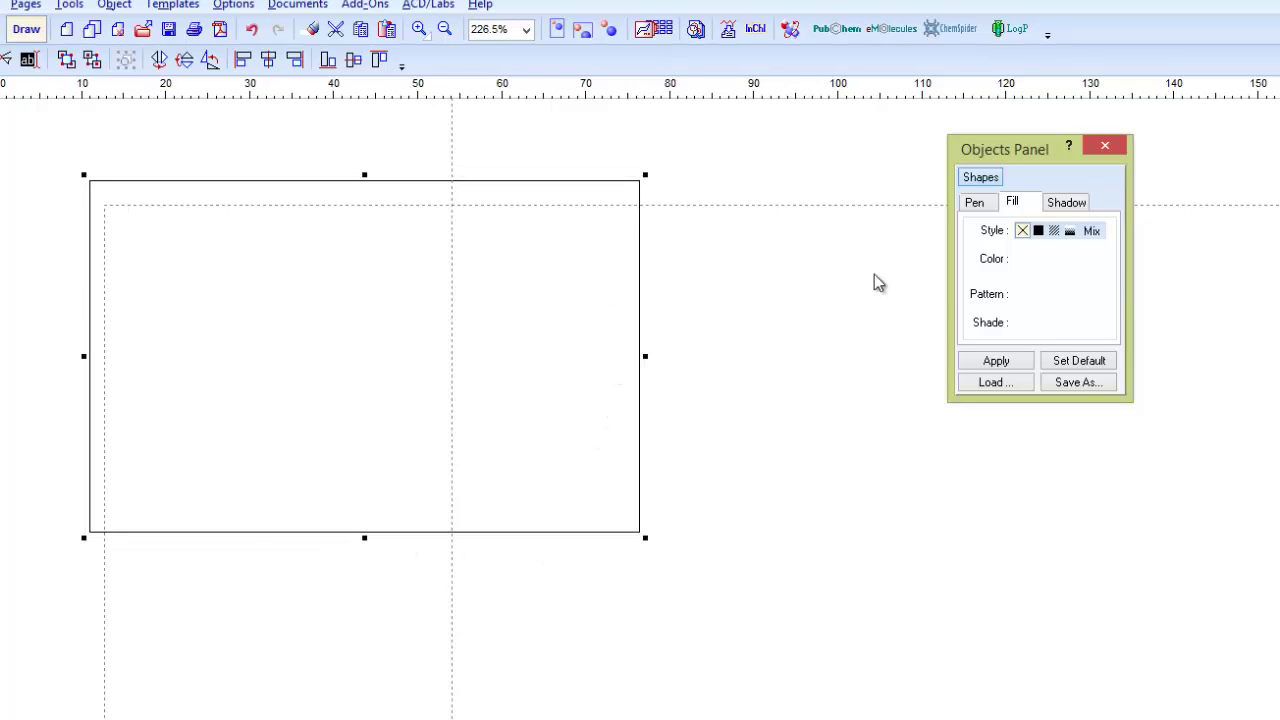
left_click(1008, 364)
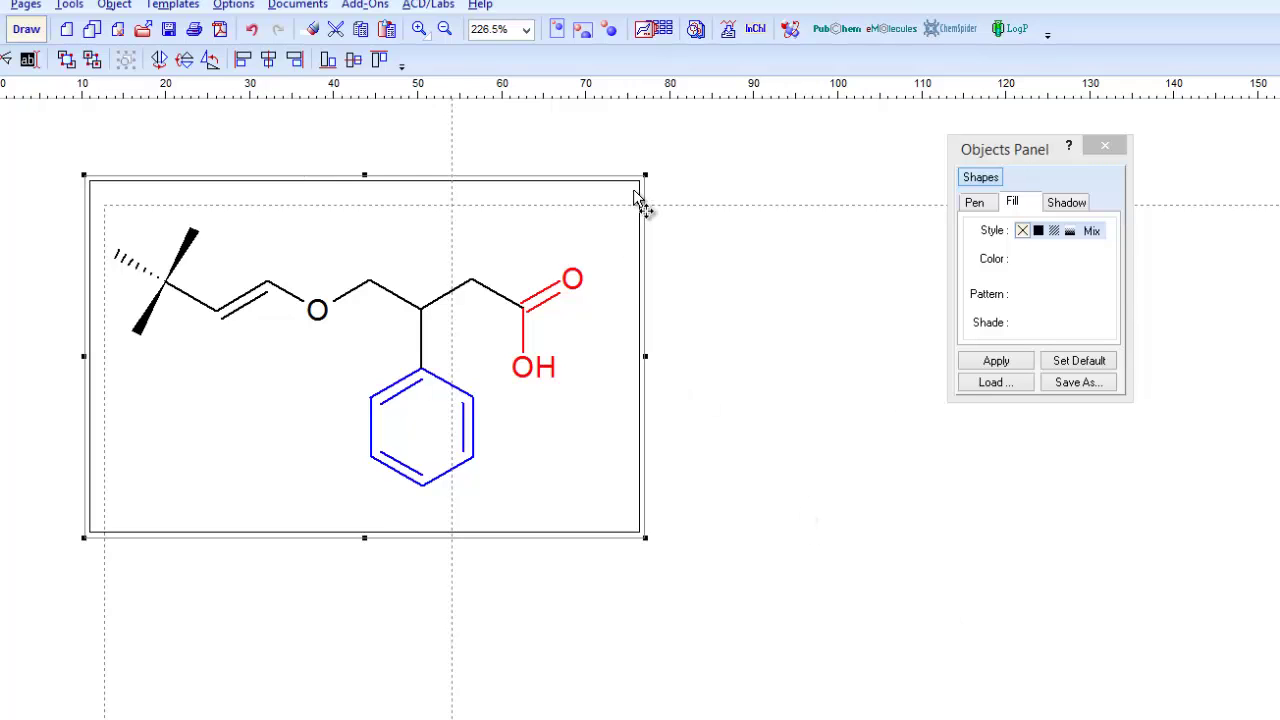
- Set the rectangle's outline colour to green and apply it
left_click(975, 203)
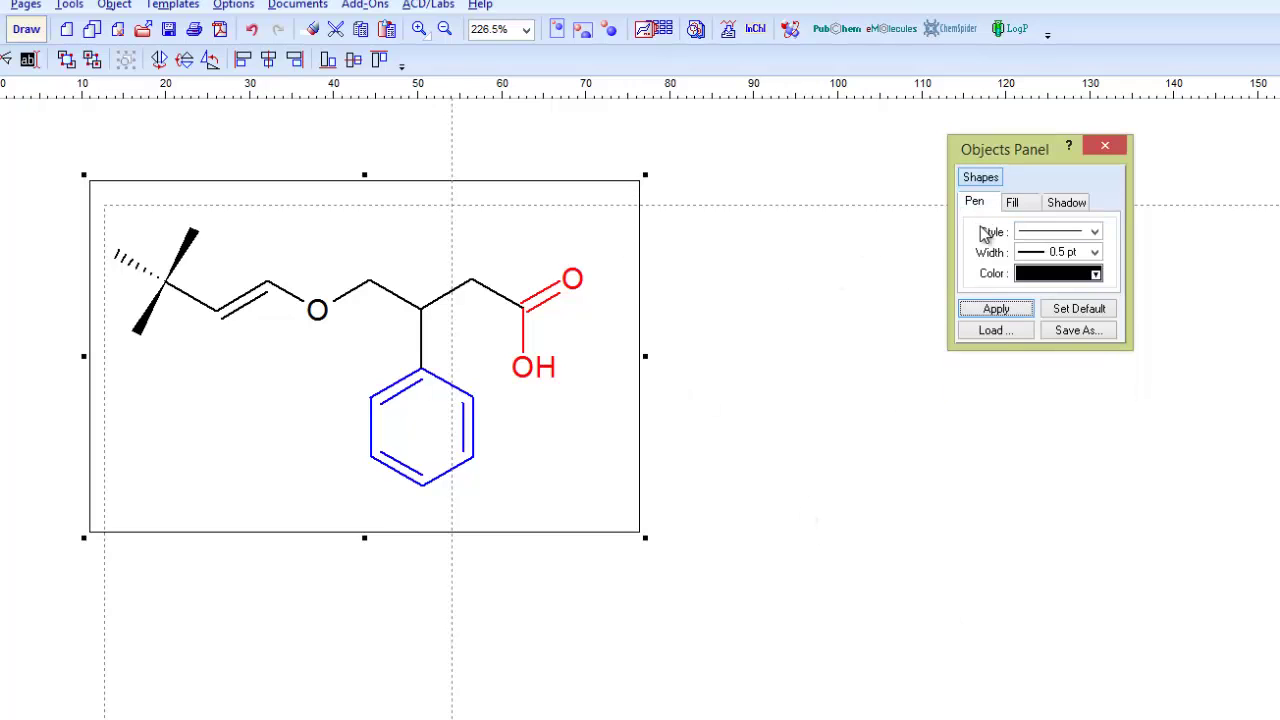
left_click(1096, 275)
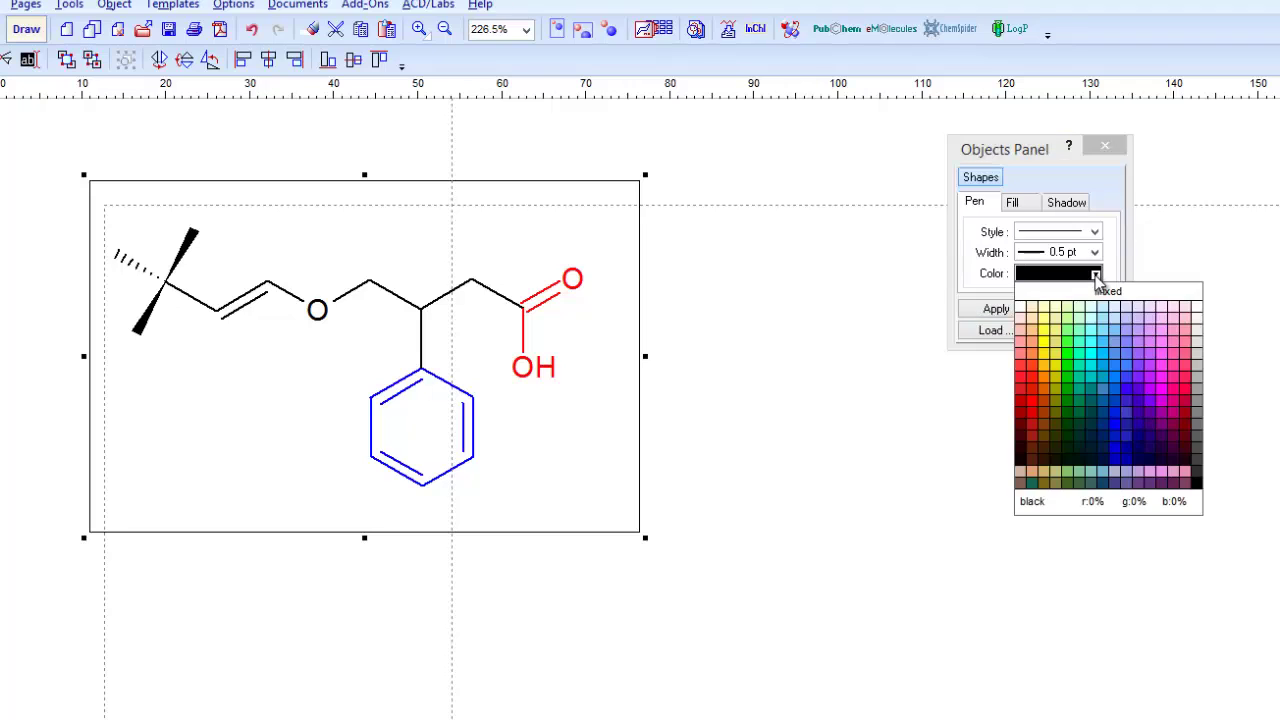
left_click(1071, 399)
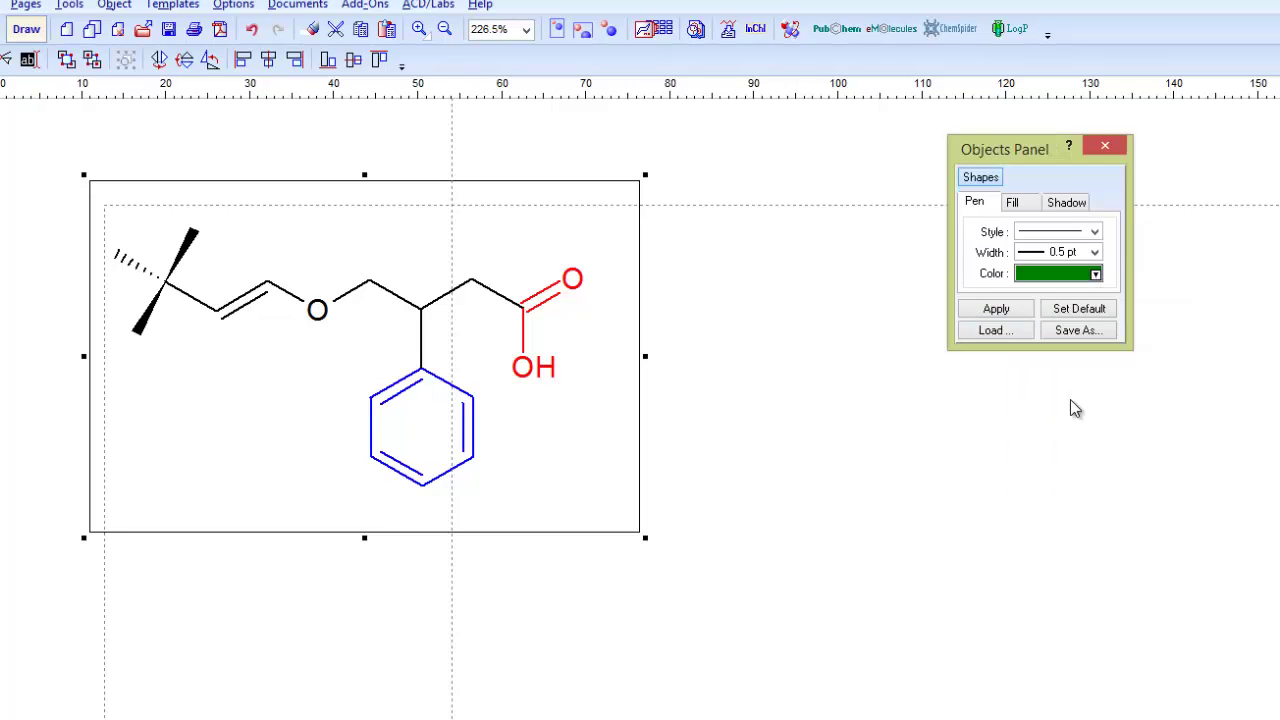
left_click(994, 310)
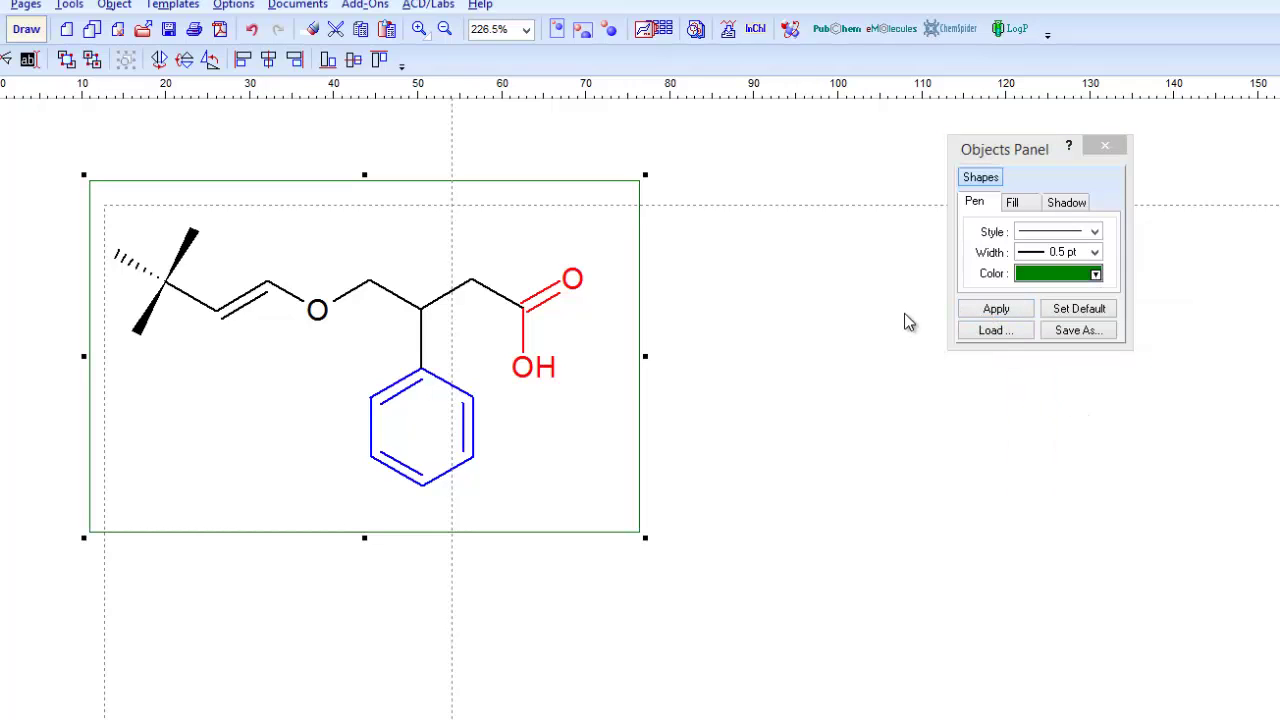
- Apply a 1 pt outline width to the rectangle, close its properties and clear the selection
left_click(1095, 253)
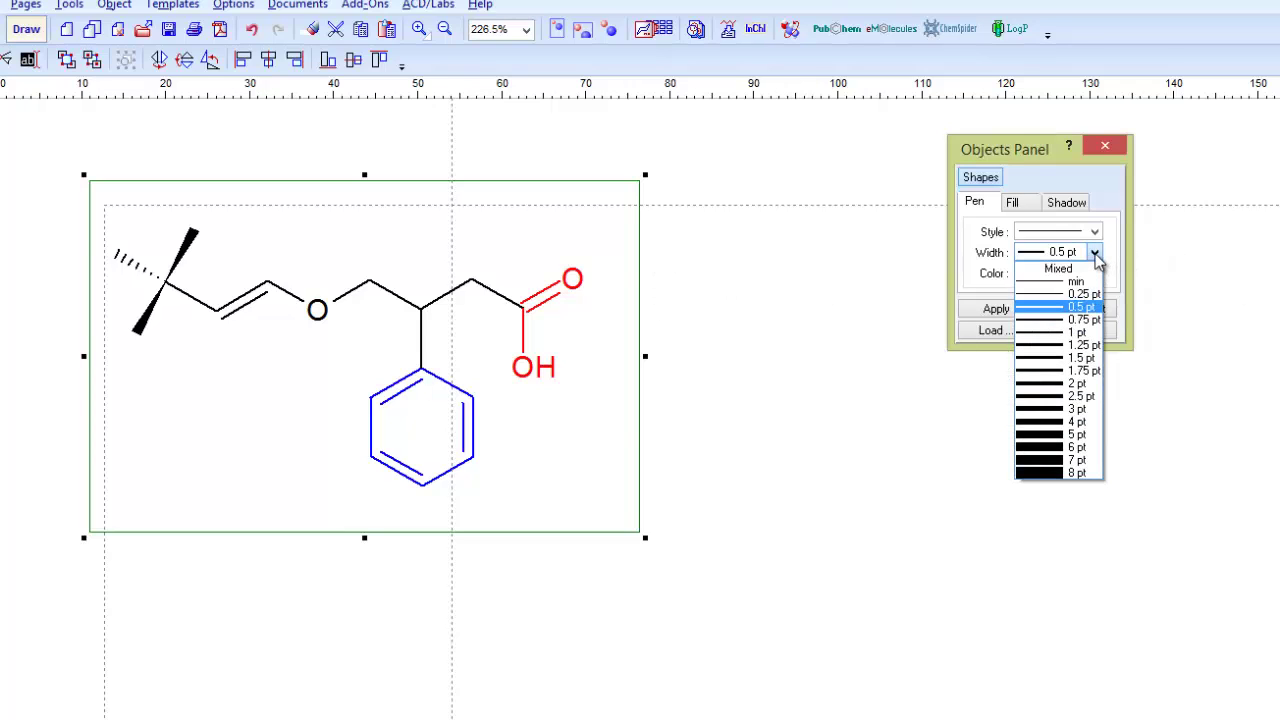
left_click(1078, 332)
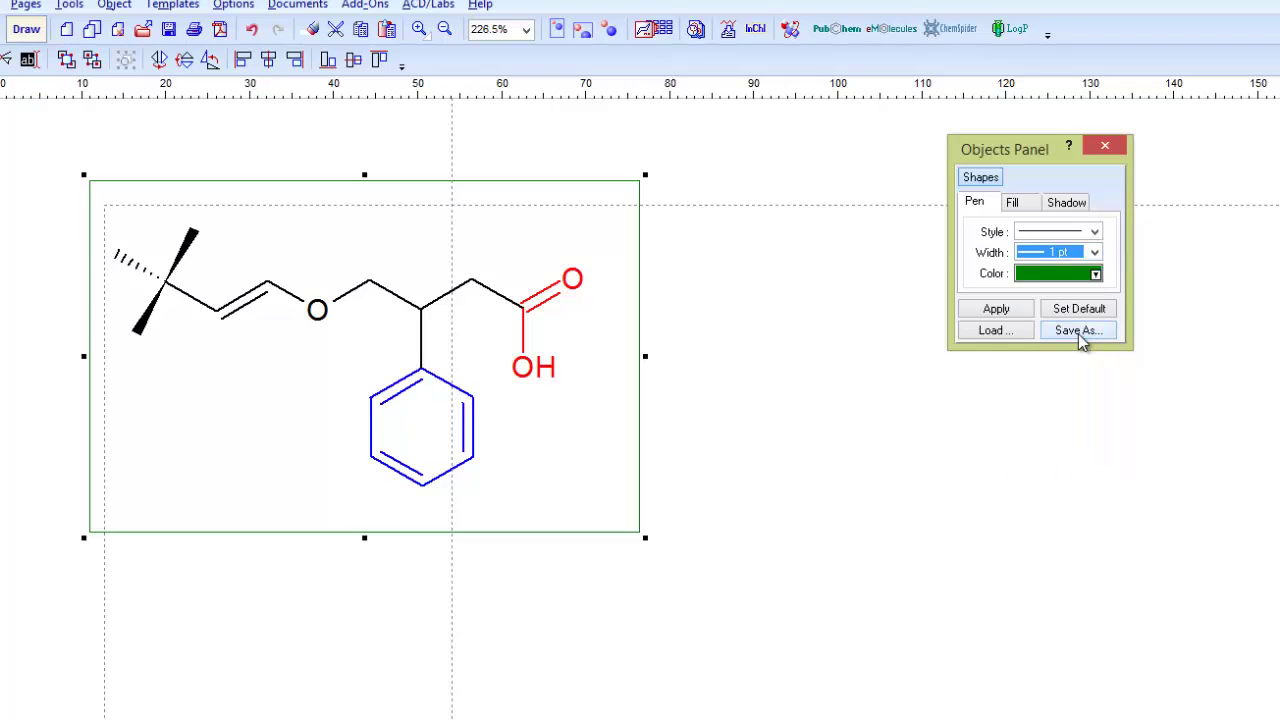
left_click(1000, 312)
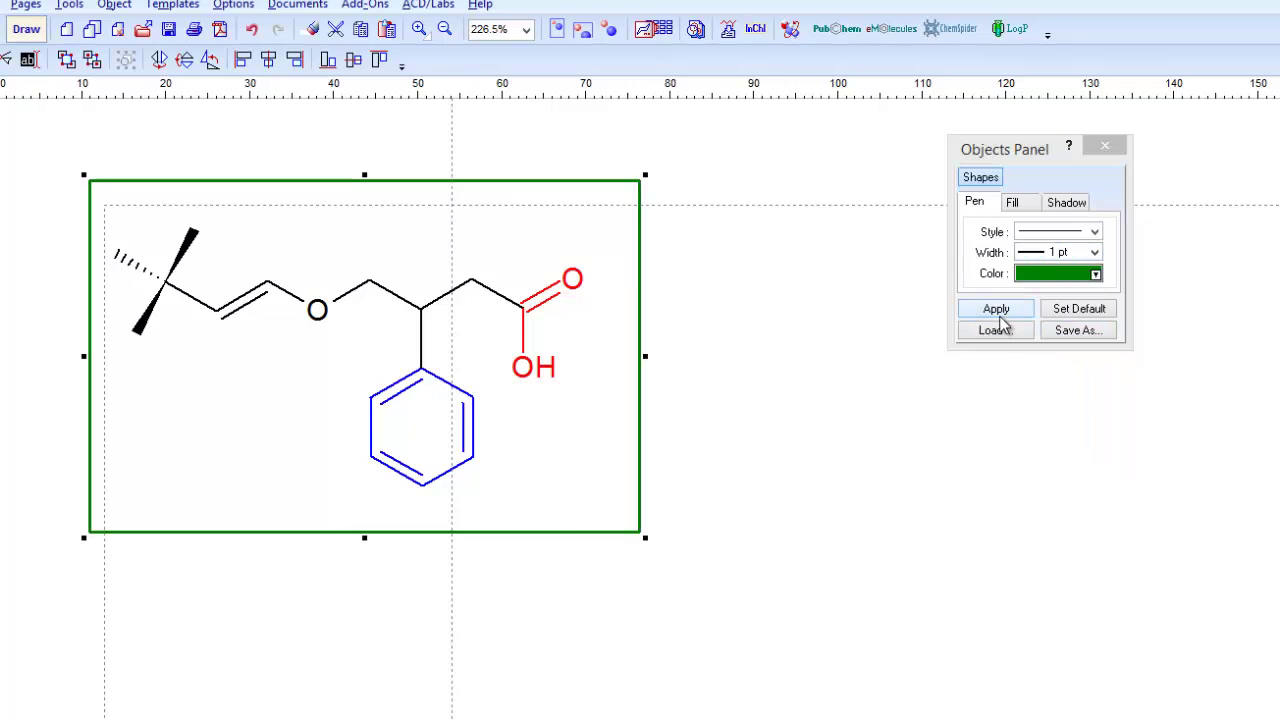
left_click(1106, 150)
left_click(911, 300)
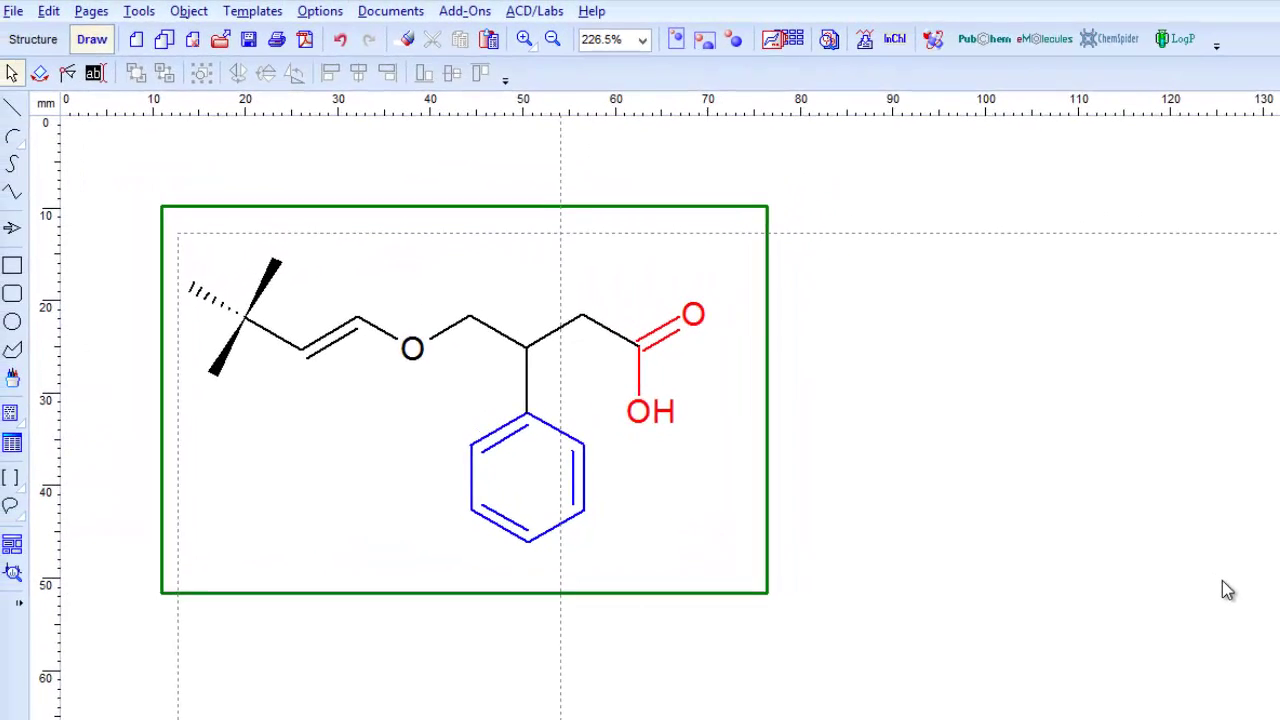
- Activate the Arc tool and apply a custom arrowhead 4 pt wide and 5 pt high
left_click(16, 141)
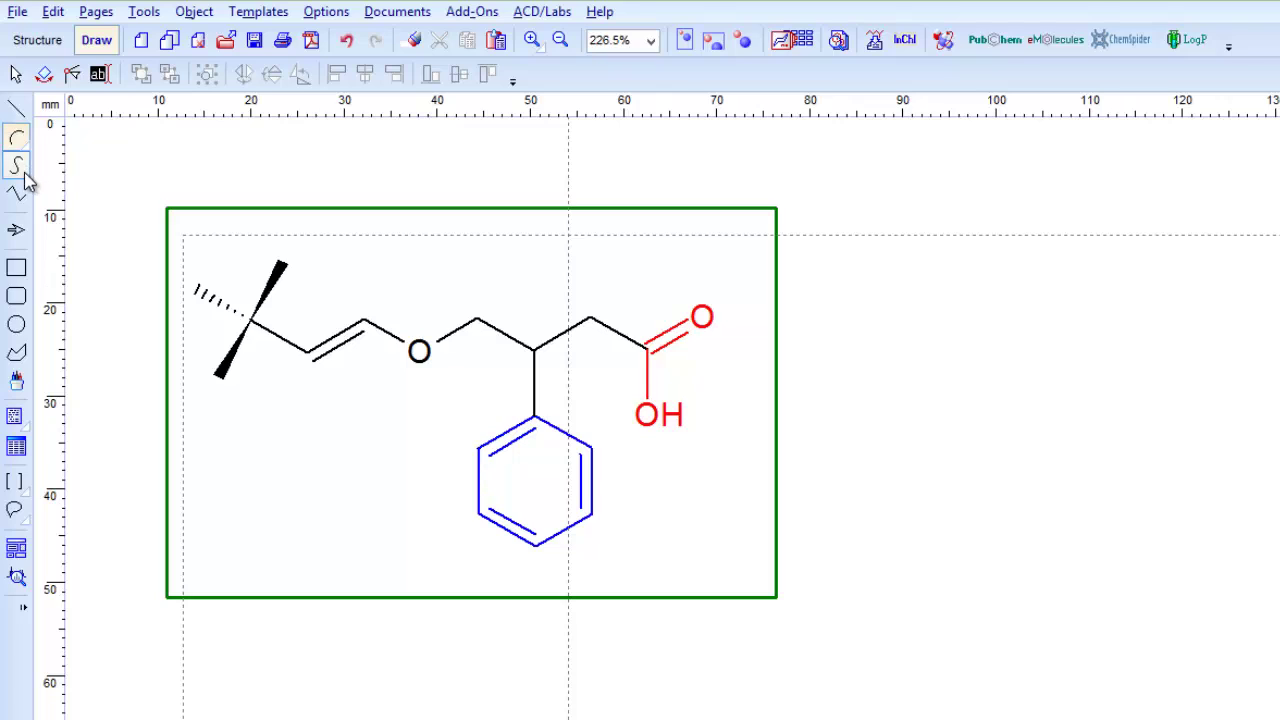
left_click(29, 152)
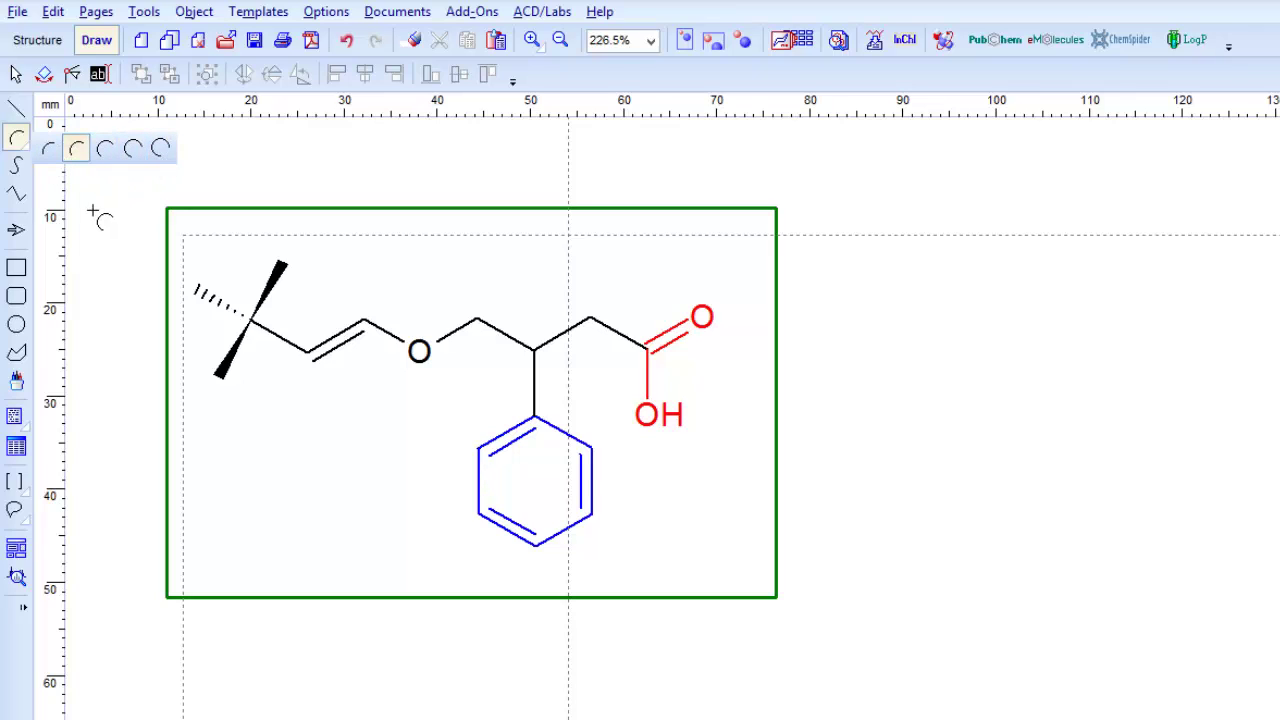
left_click(16, 140)
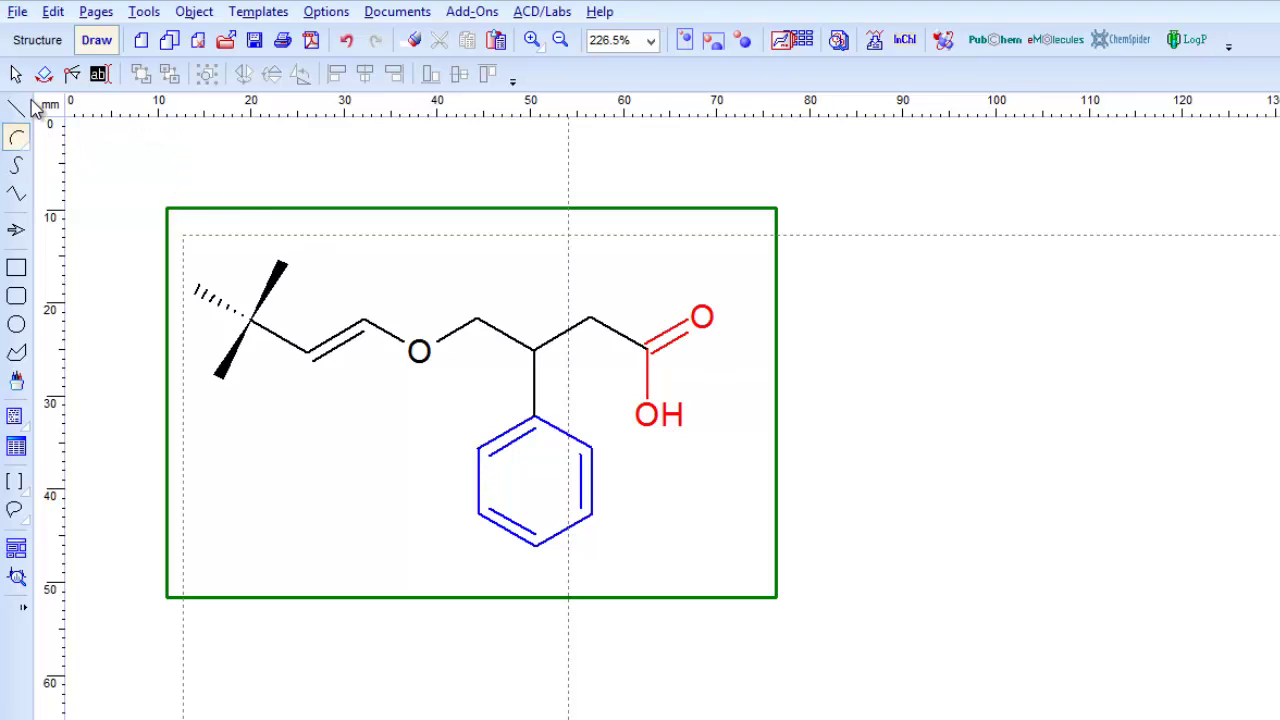
left_click(18, 234)
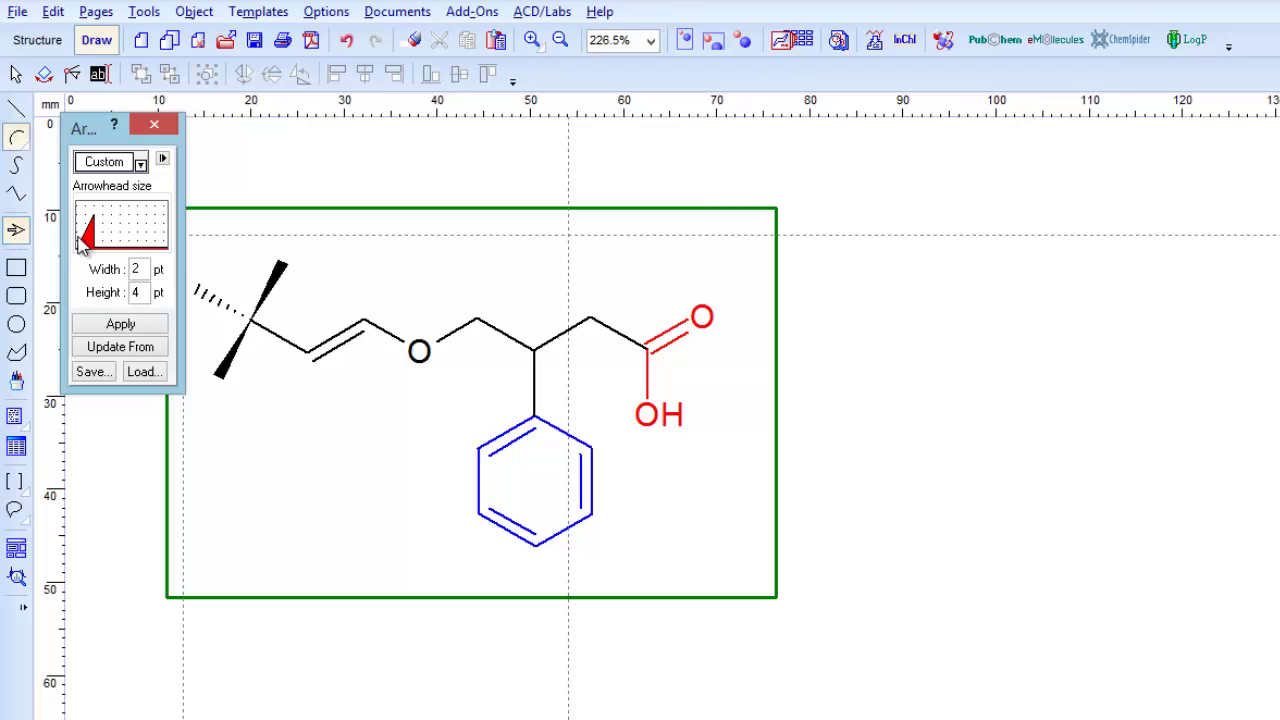
mouse_move(97, 228)
left_mouse_down()
mouse_move(143, 217)
mouse_move(95, 217)
mouse_move(117, 223)
left_mouse_up()
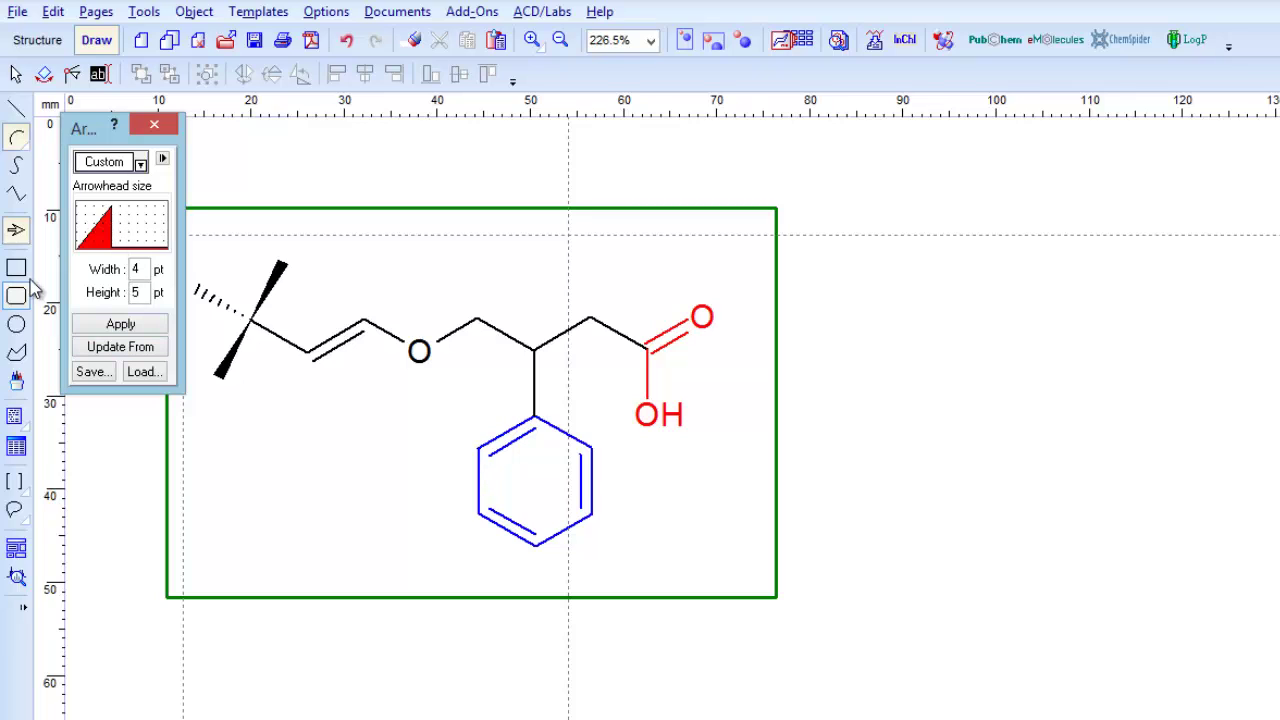
left_click(135, 326)
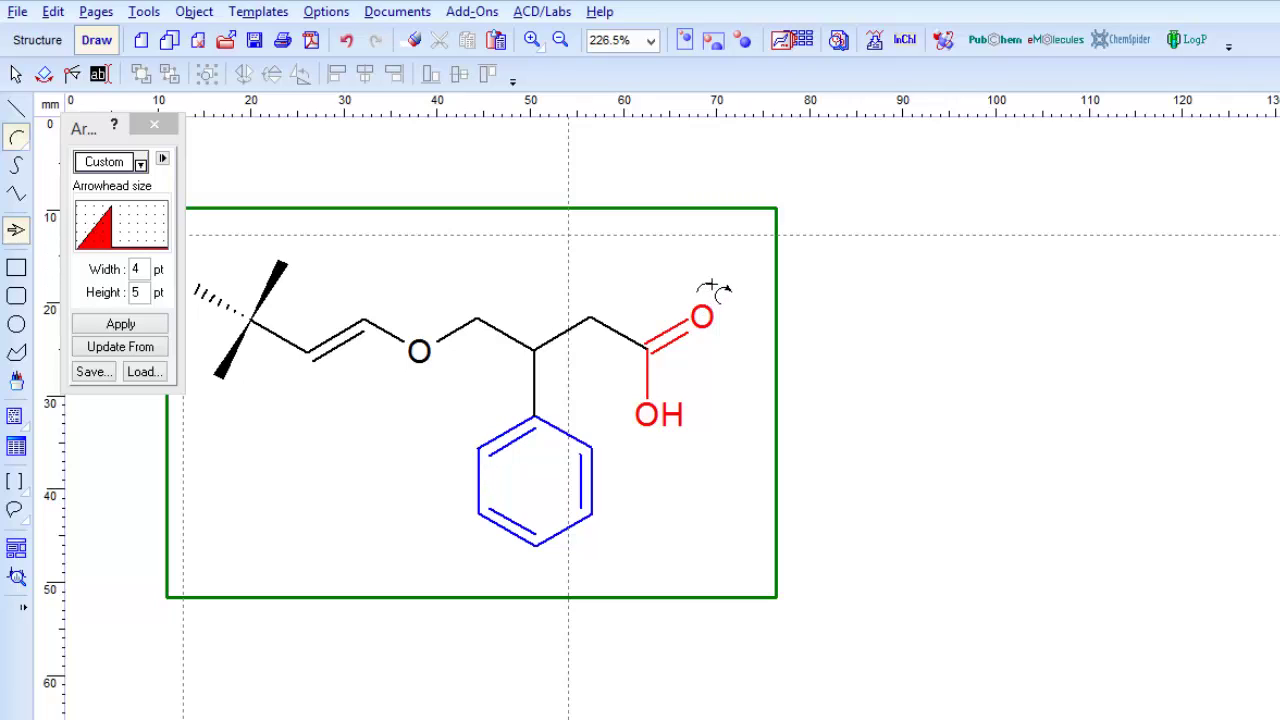
- Draw a curved arrow from the red carbonyl oxygen out over the green frame's edge to the blank area beside it
mouse_move(714, 283)
left_mouse_down()
mouse_move(720, 267)
mouse_move(690, 258)
mouse_move(695, 247)
left_mouse_up()
left_click_drag(700, 245, 849, 270)
left_click_drag(931, 305, 977, 324)
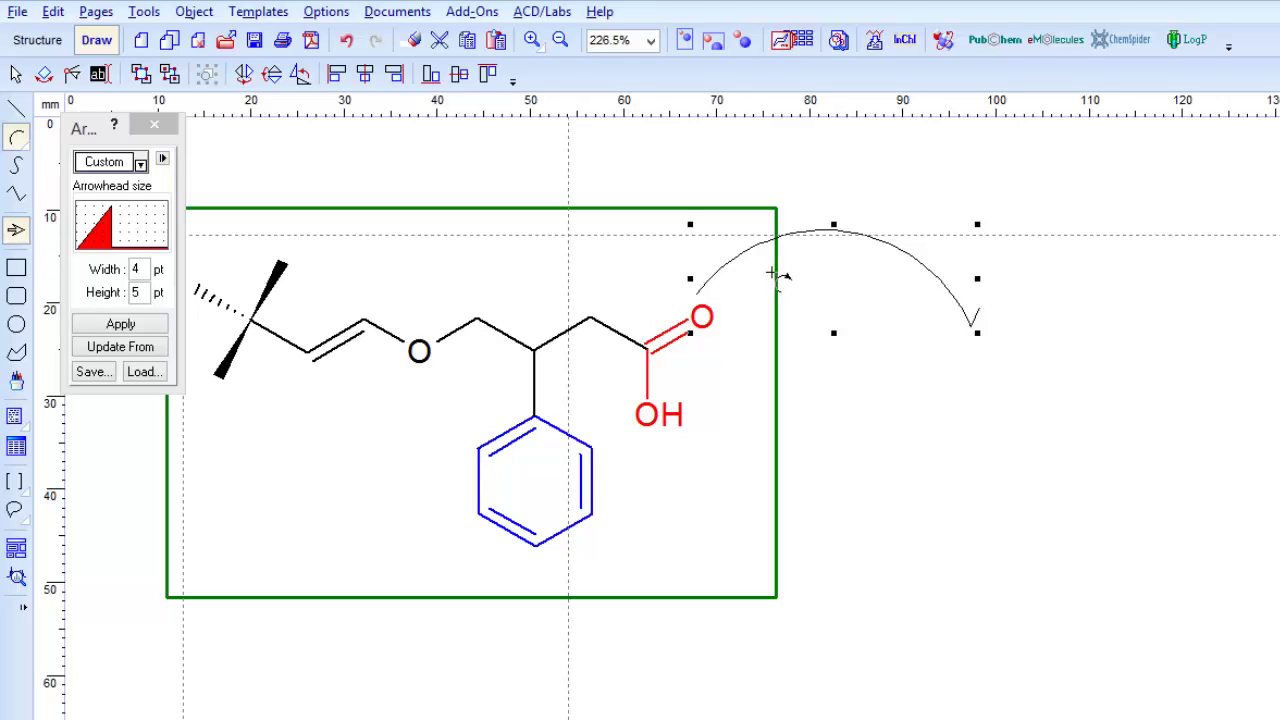
- Apply the single solid arrowhead style to the curved arrow and close the arrow settings
left_click(140, 163)
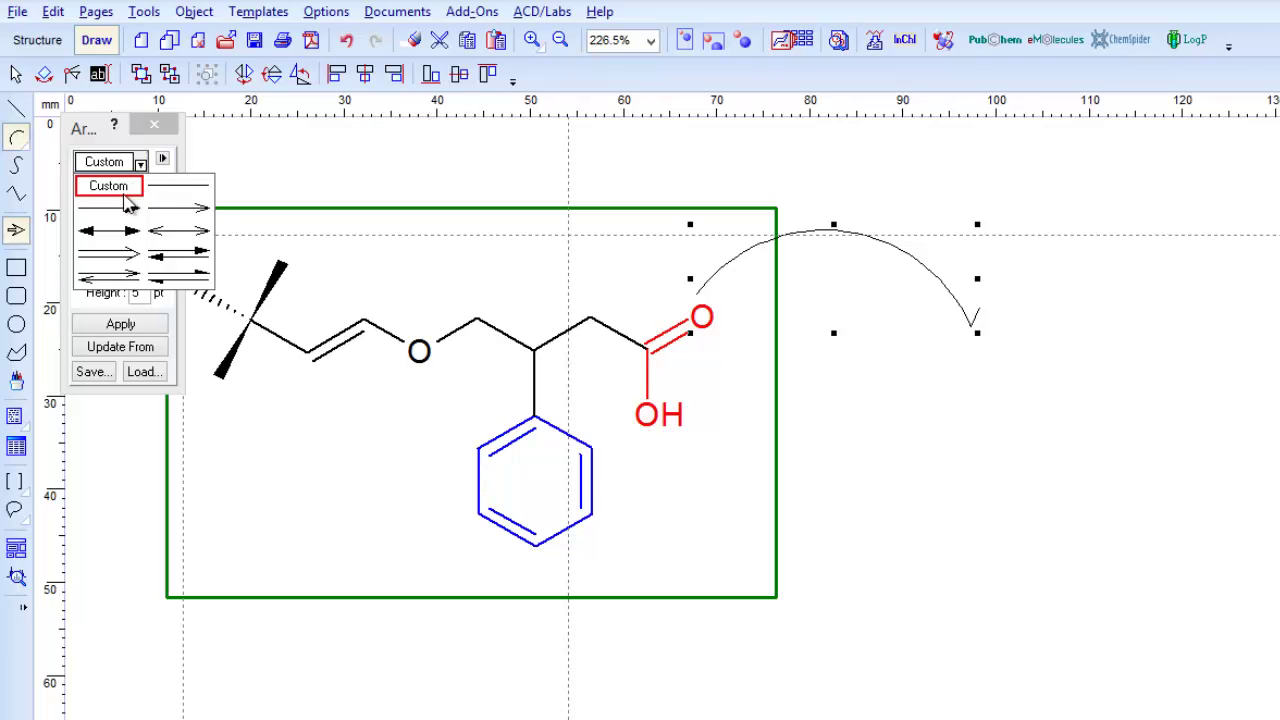
left_click(125, 209)
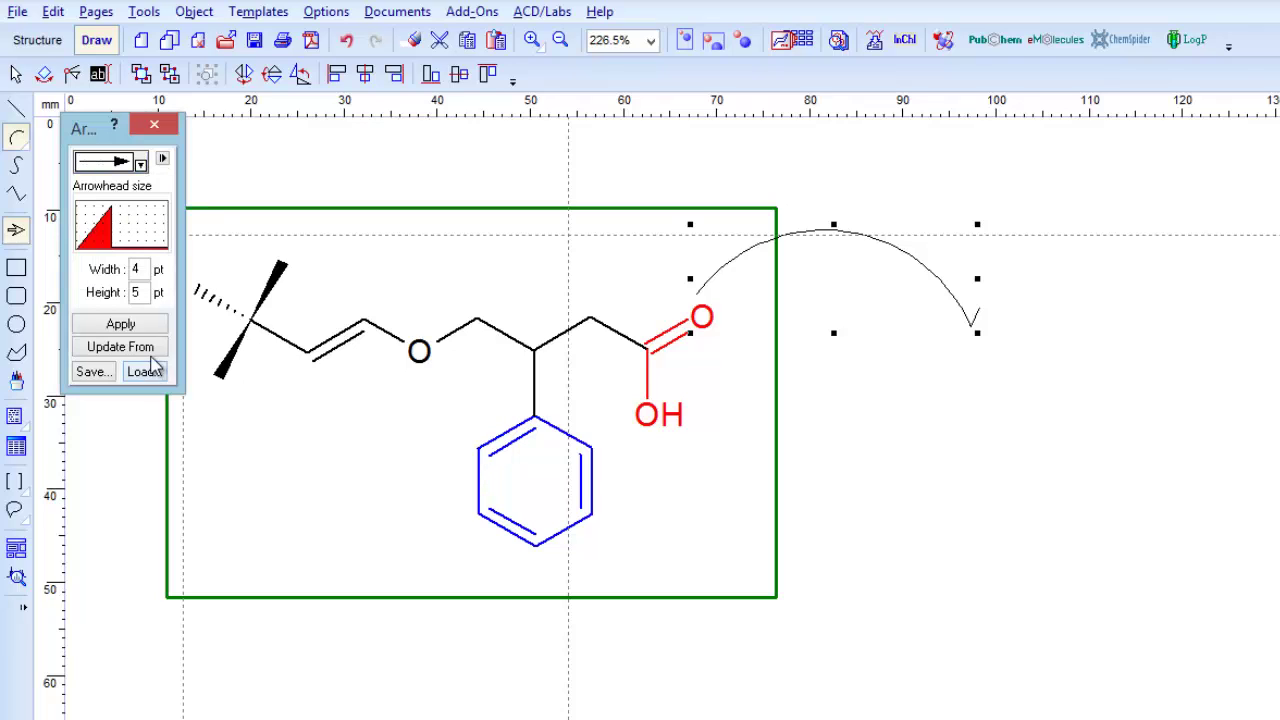
left_click(125, 324)
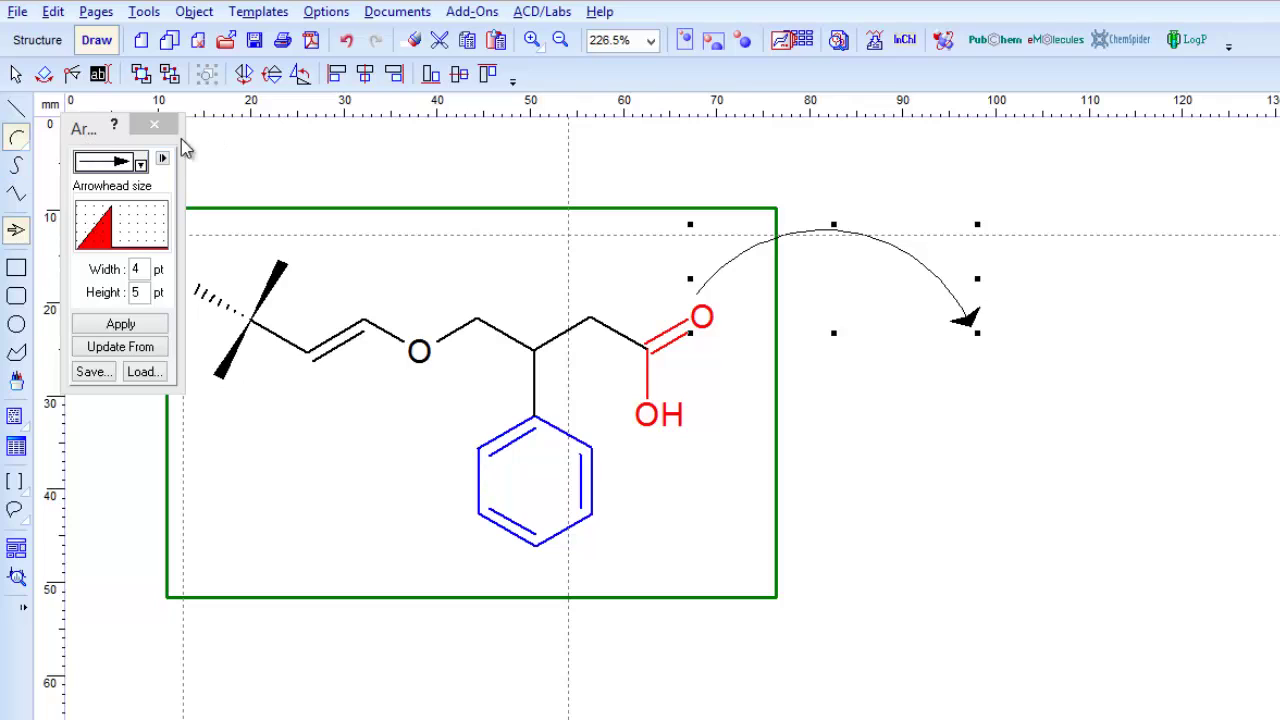
left_click(156, 126)
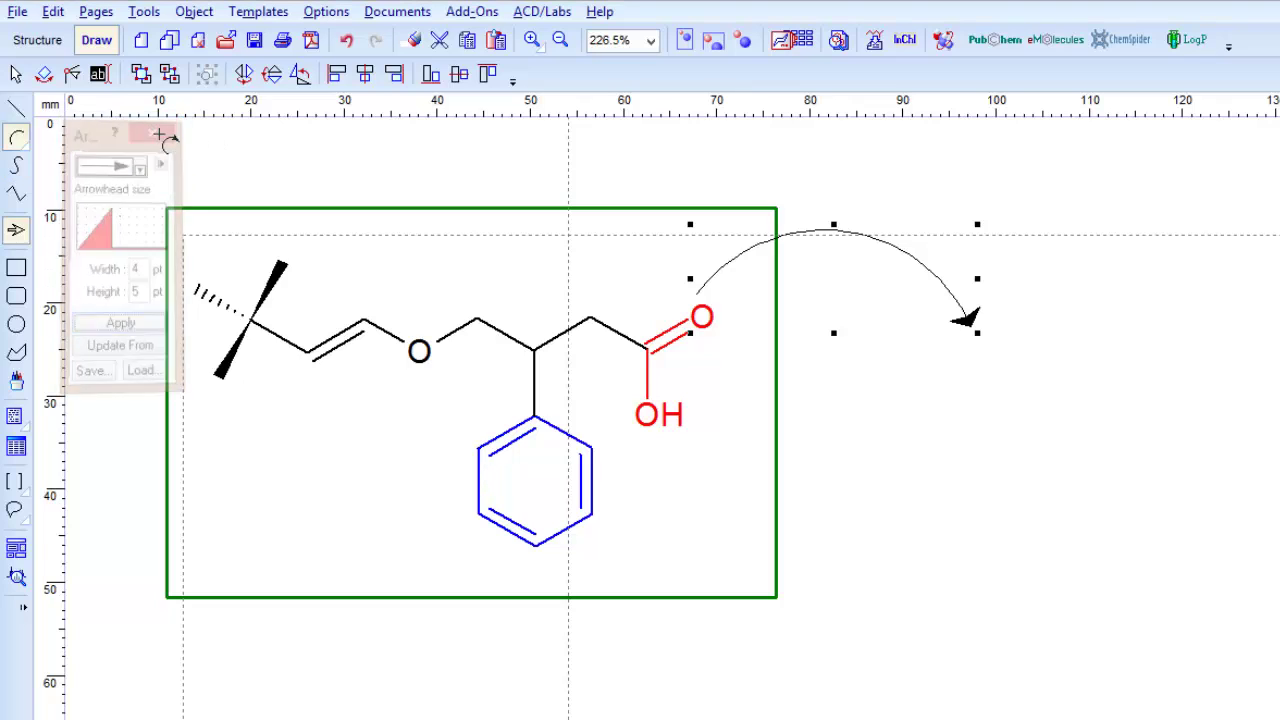
- Place a hydrogen atom just below the curved arrow's tip and give it a positive charge
left_click(37, 39)
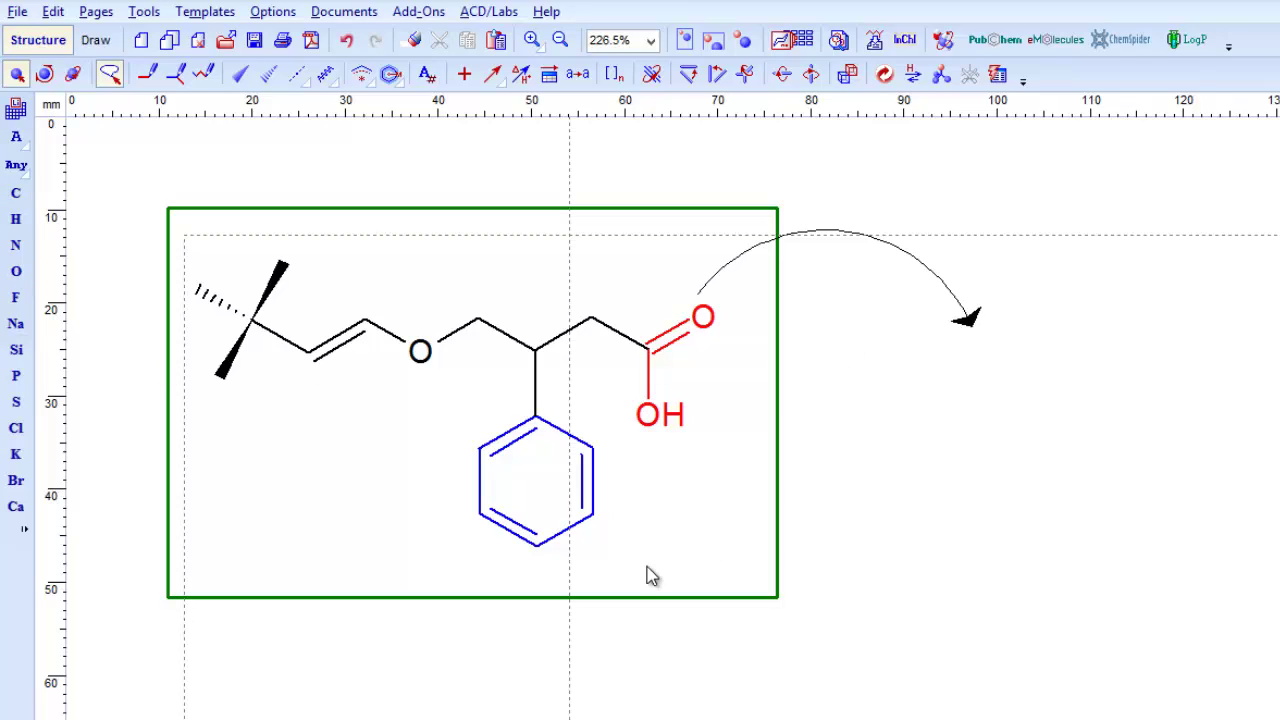
left_click(16, 218)
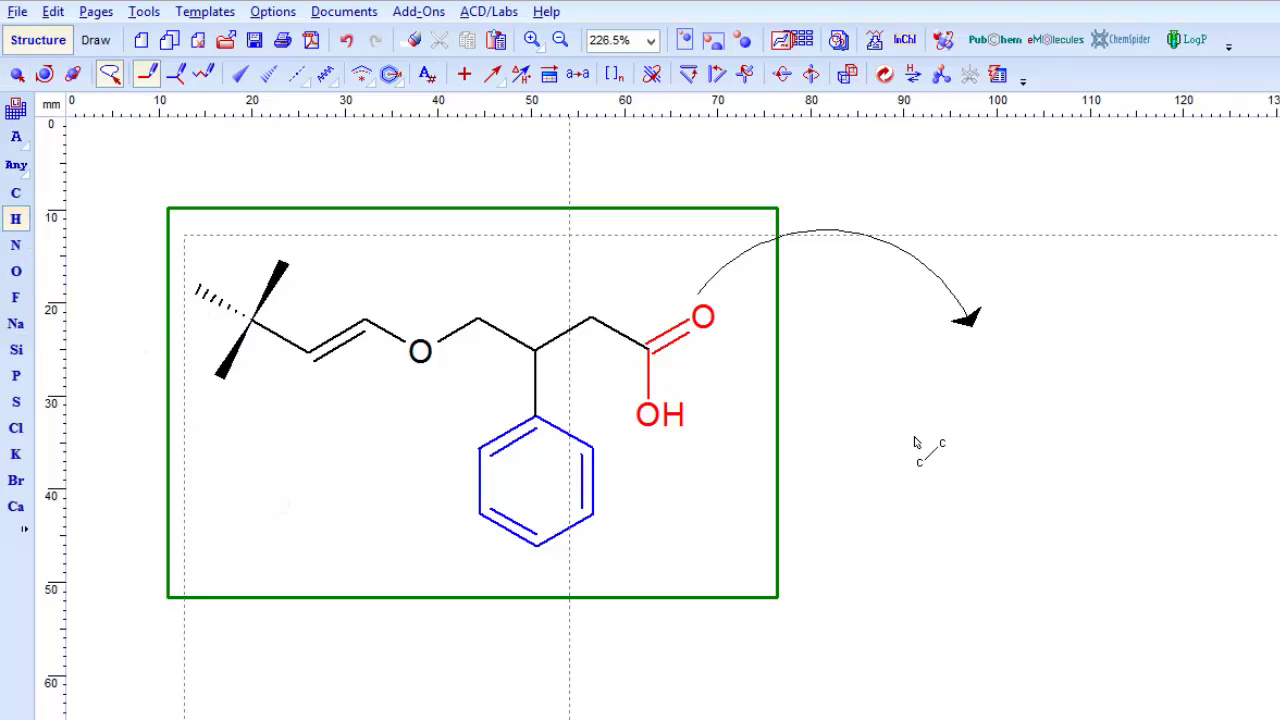
left_click(976, 366)
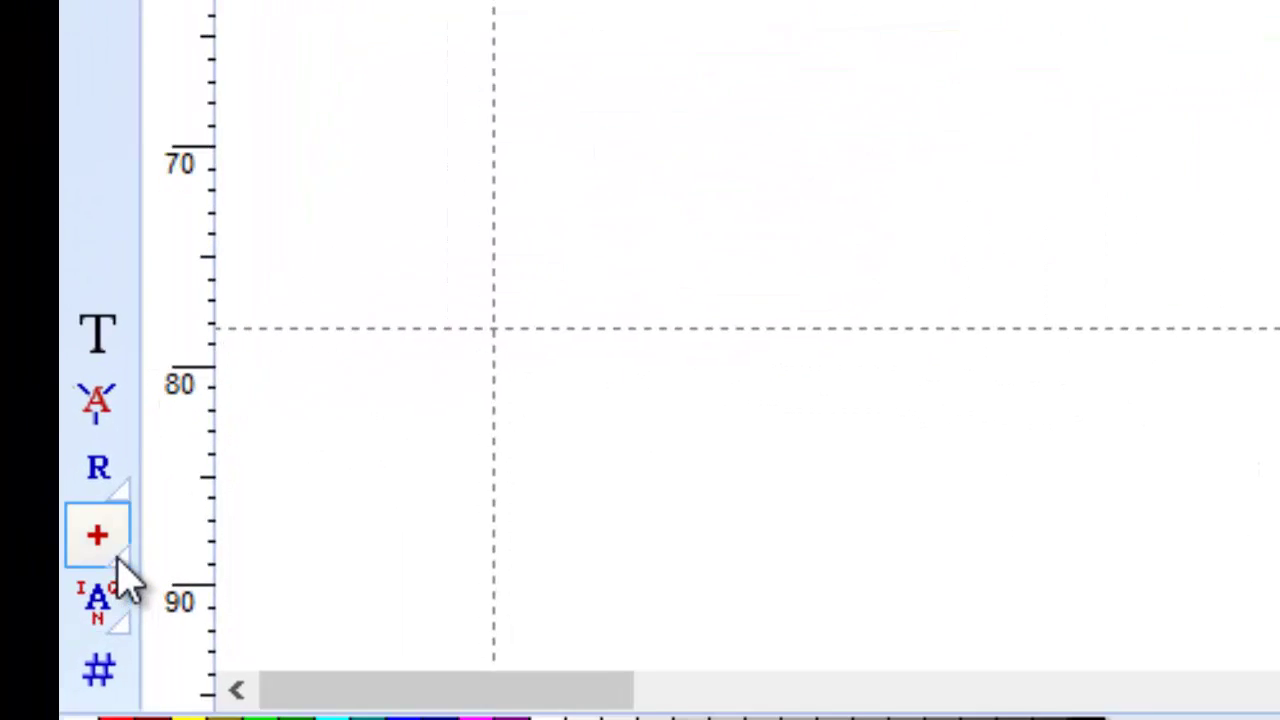
left_click(116, 510)
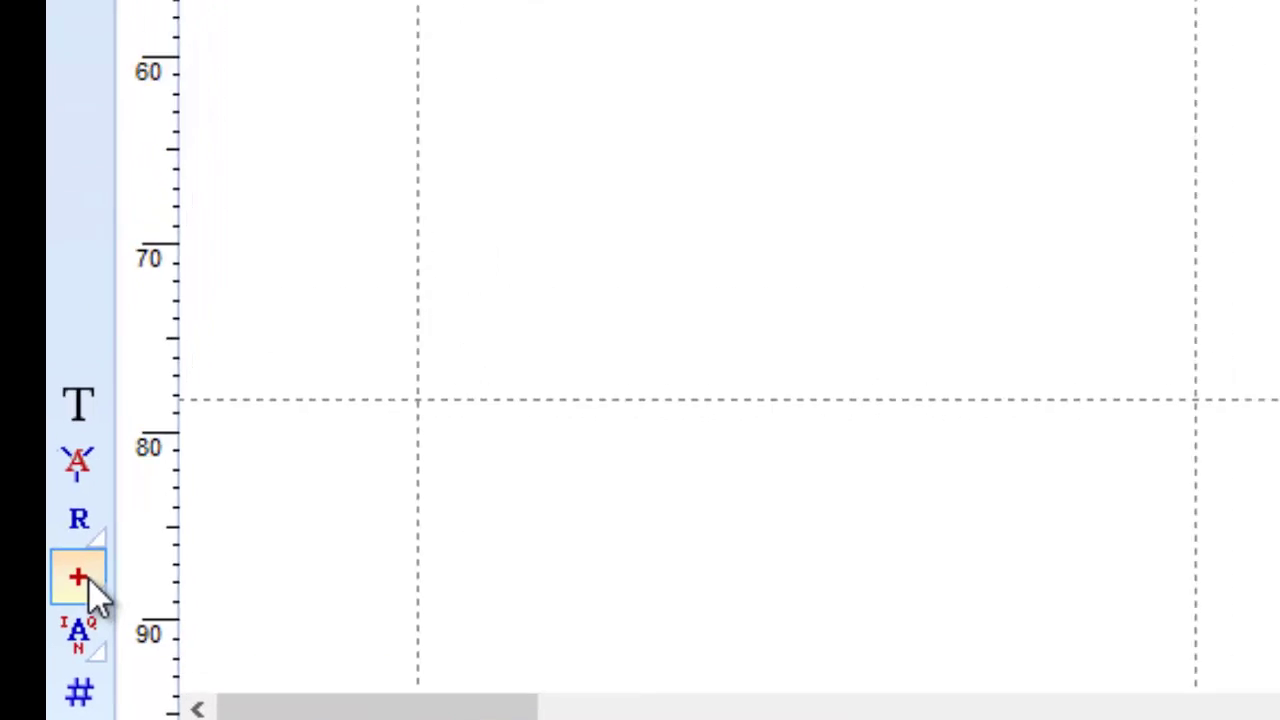
left_click(807, 295)
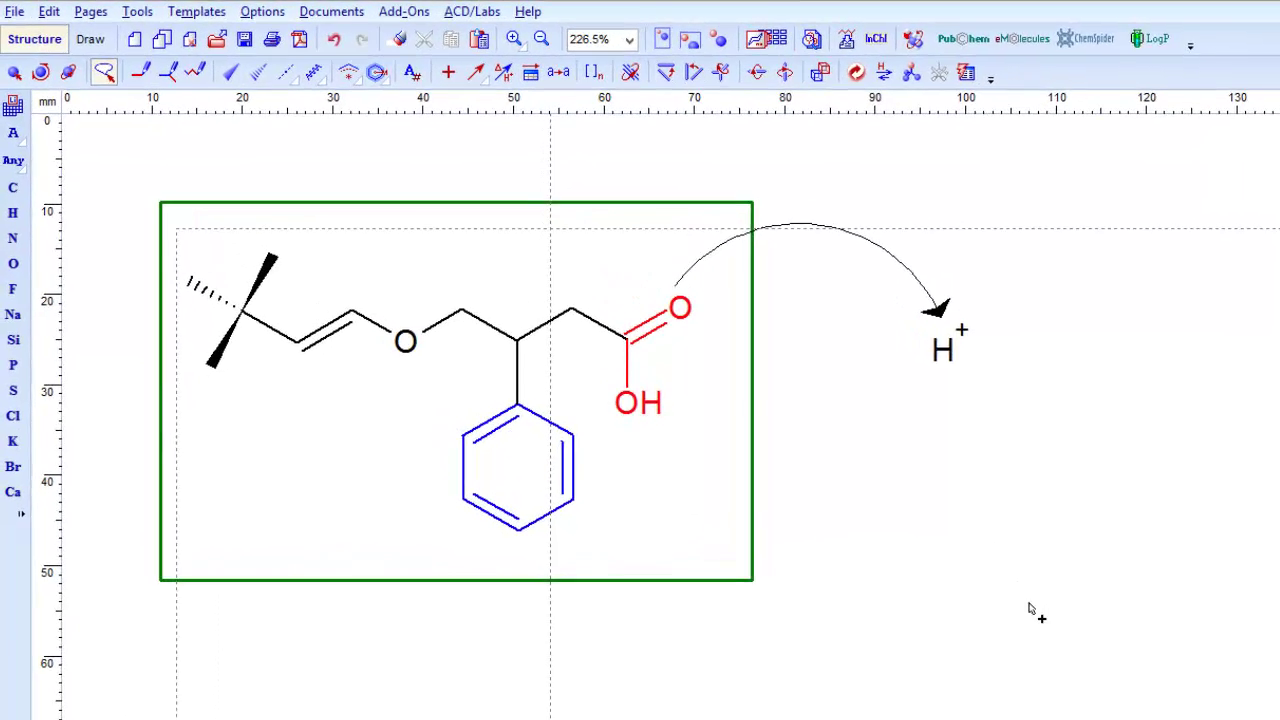
- Choose JPEG Image as the file type for saving the document as noname01.jpg
left_click(75, 31)
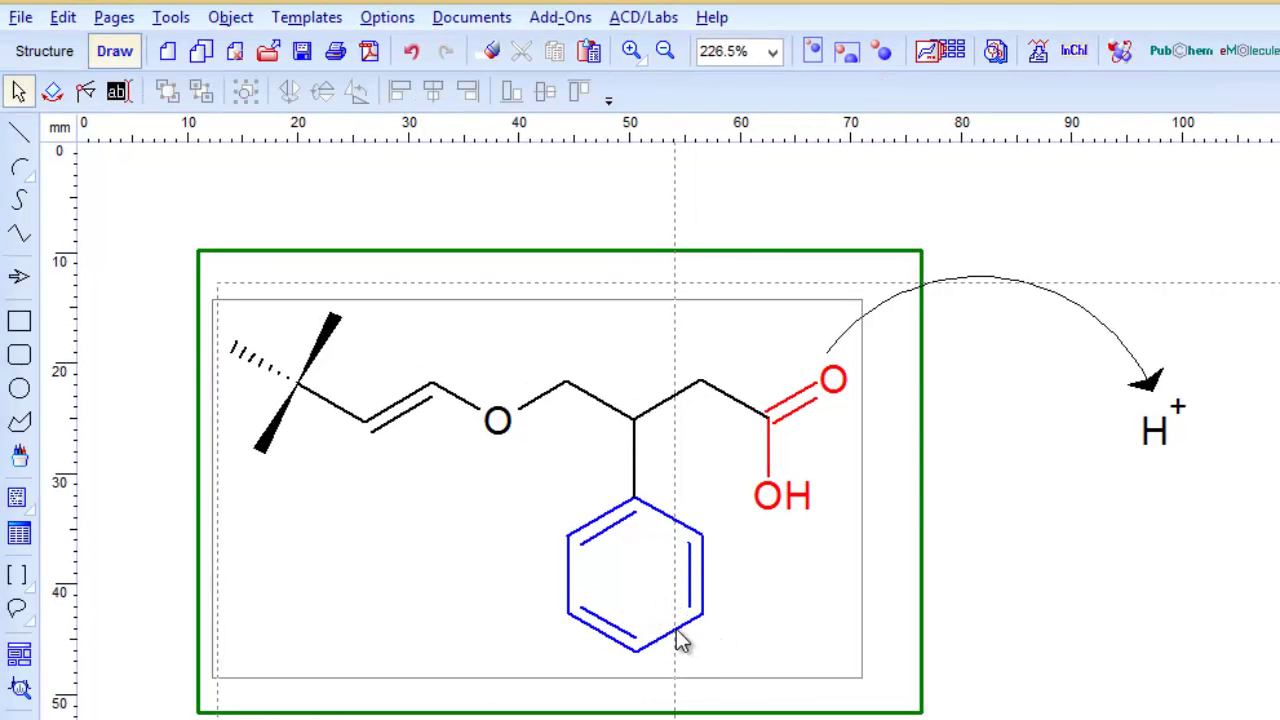
left_click(21, 18)
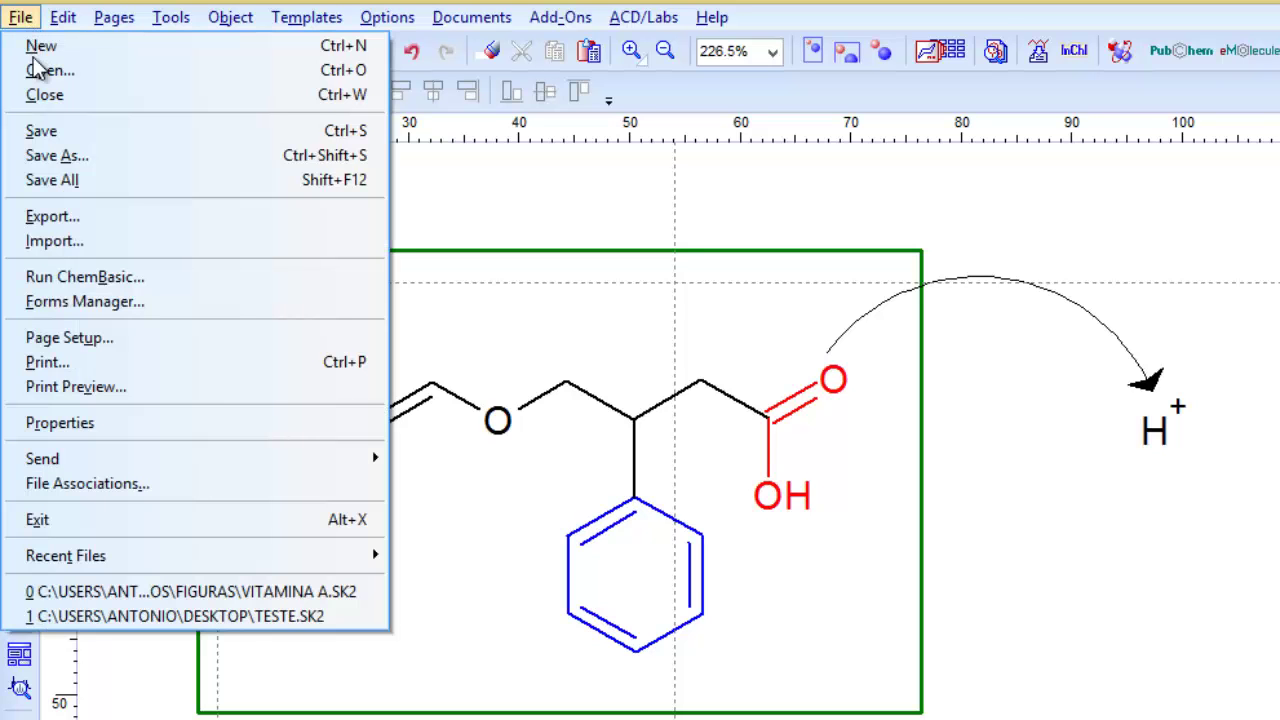
left_click(45, 155)
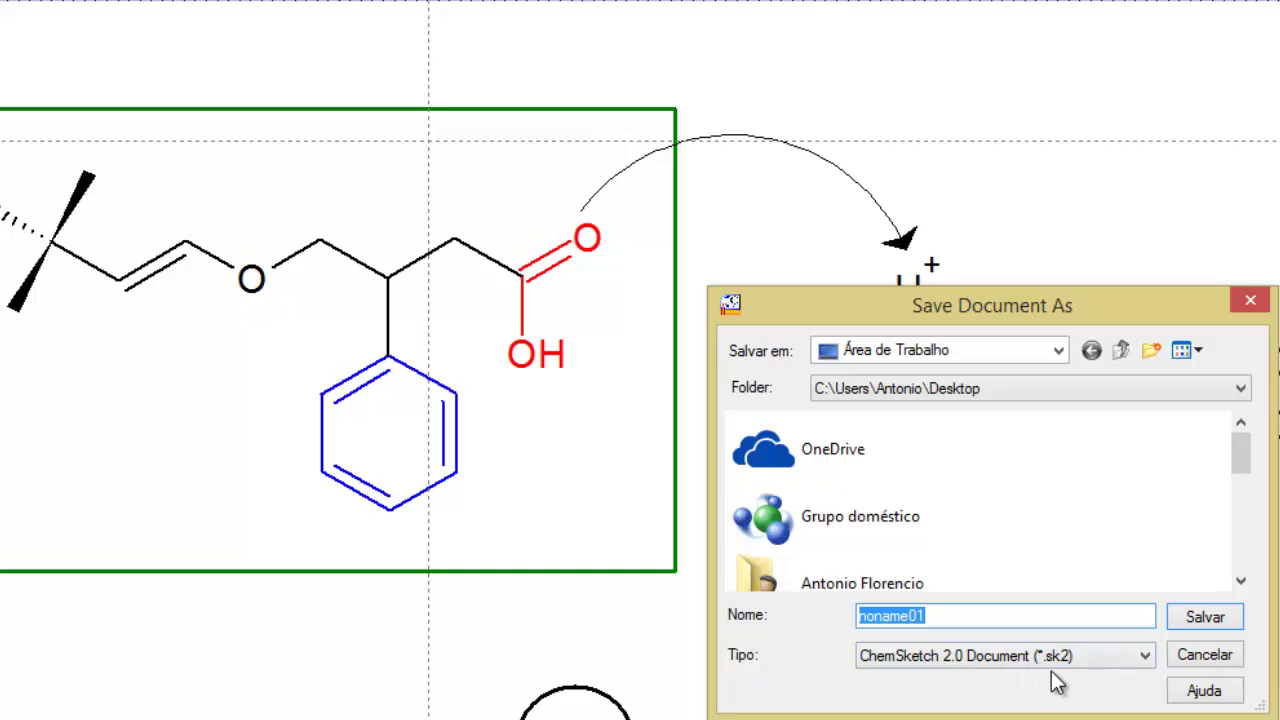
left_click(1143, 658)
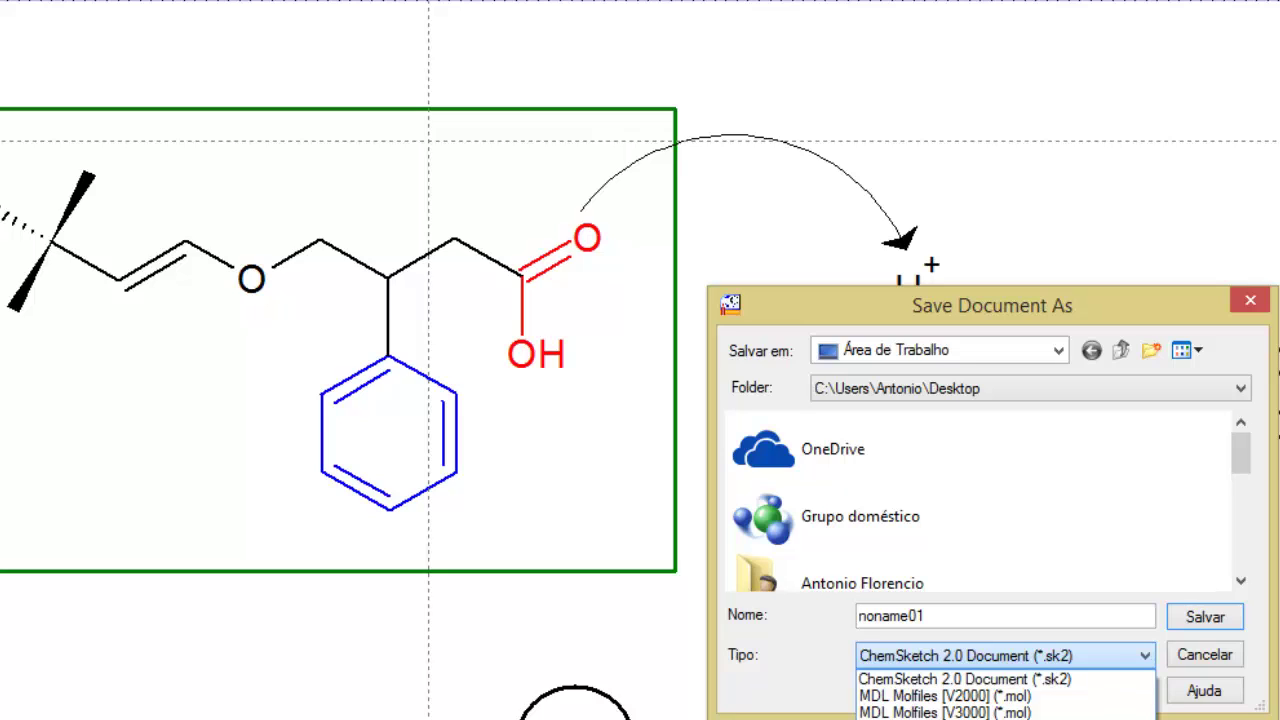
left_click(940, 719)
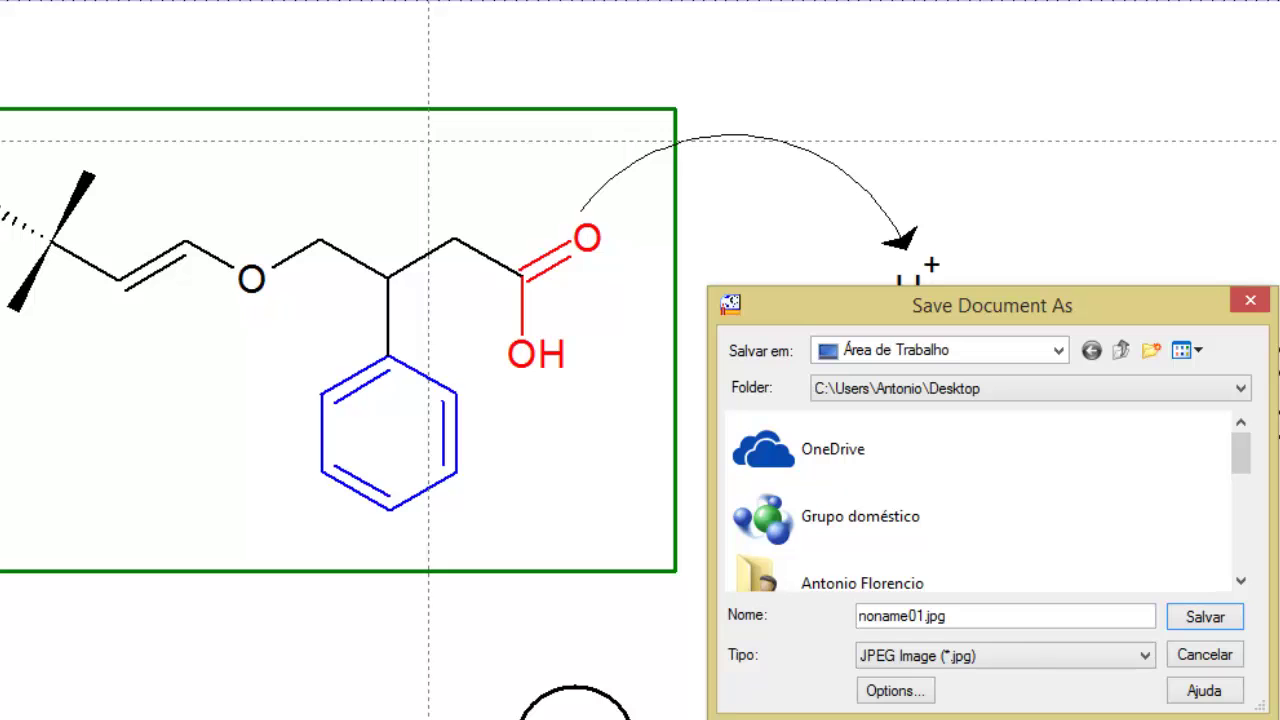
key("Return")
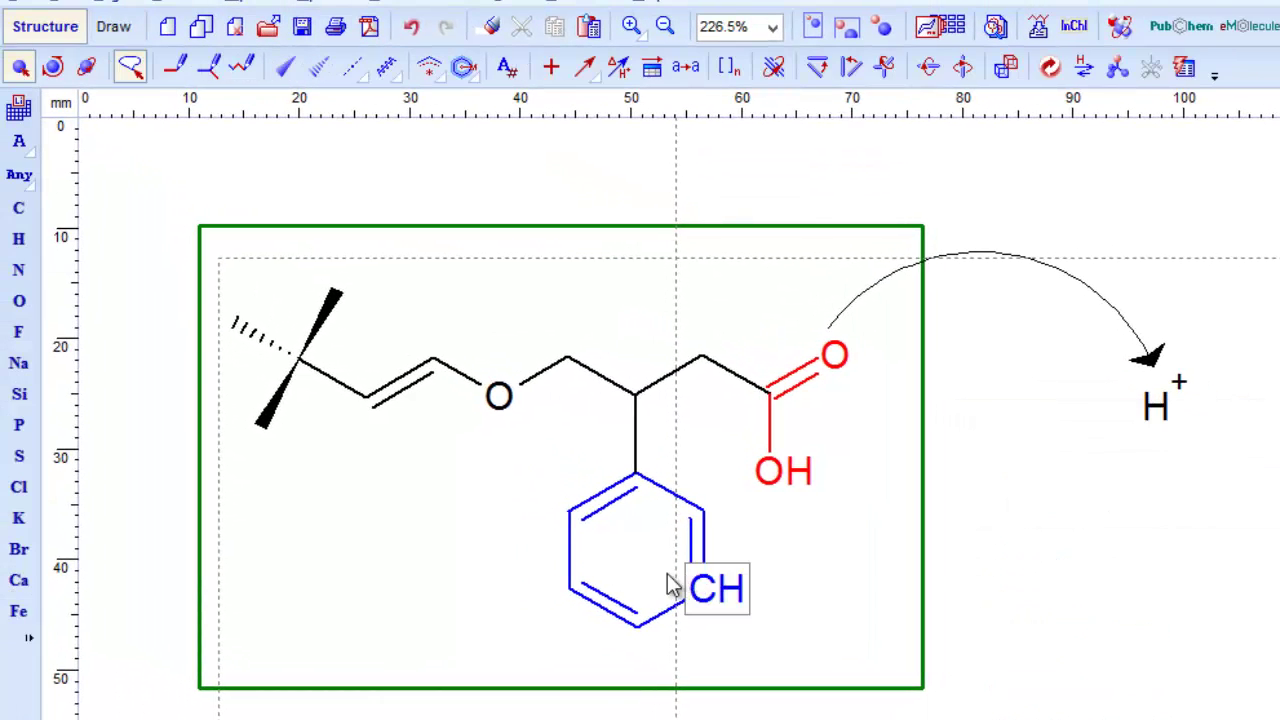
- Copy the molecule into a Word document, and close ChemSketch without saving the drawing's changes
double_click(640, 556)
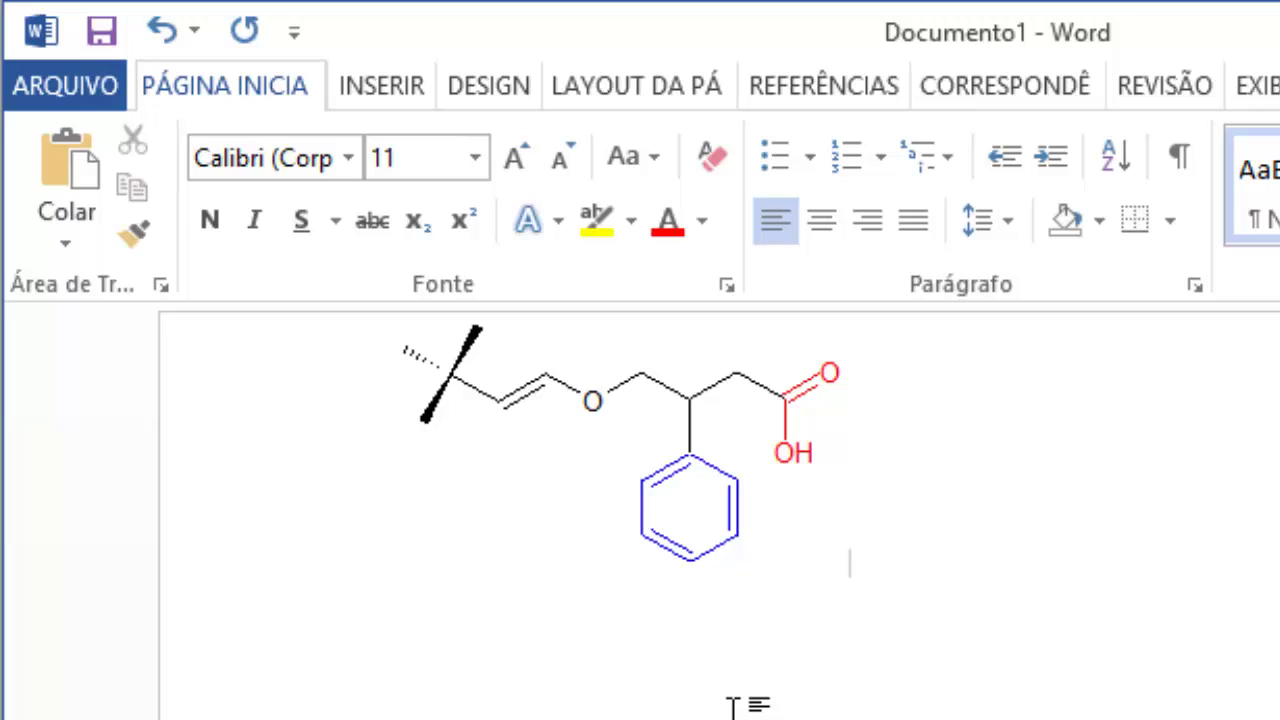
left_click(687, 516)
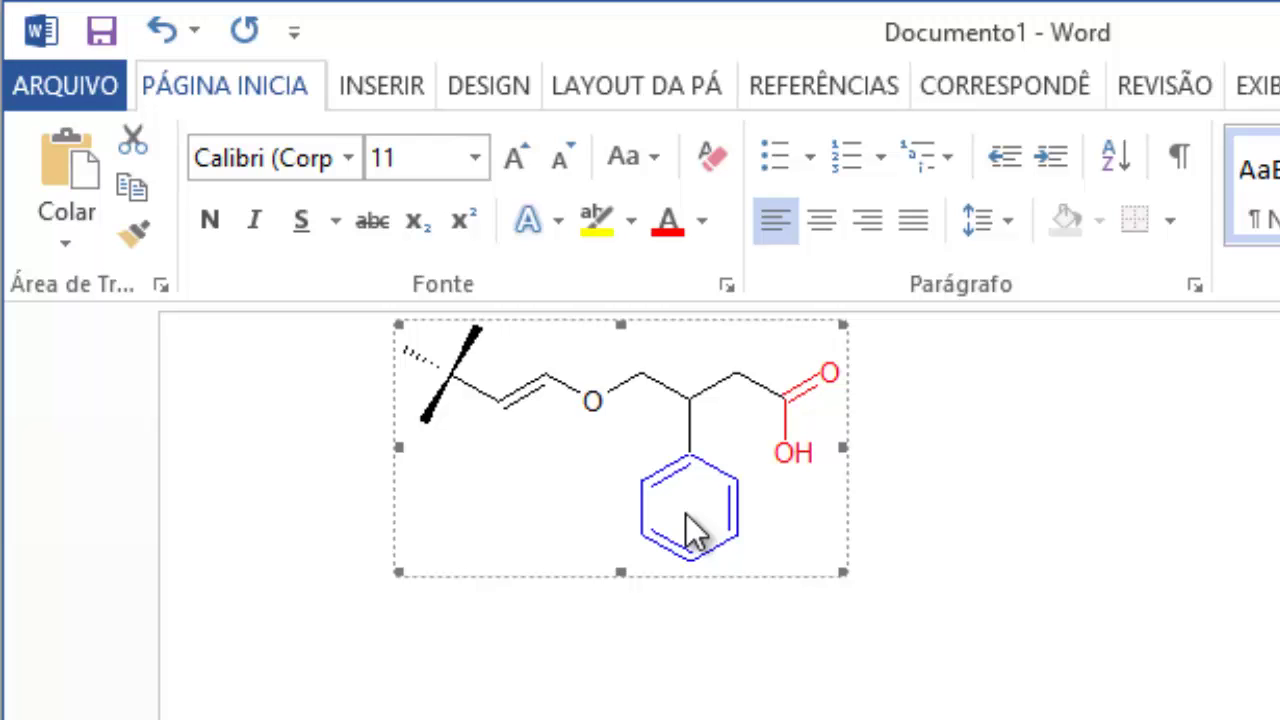
double_click(690, 505)
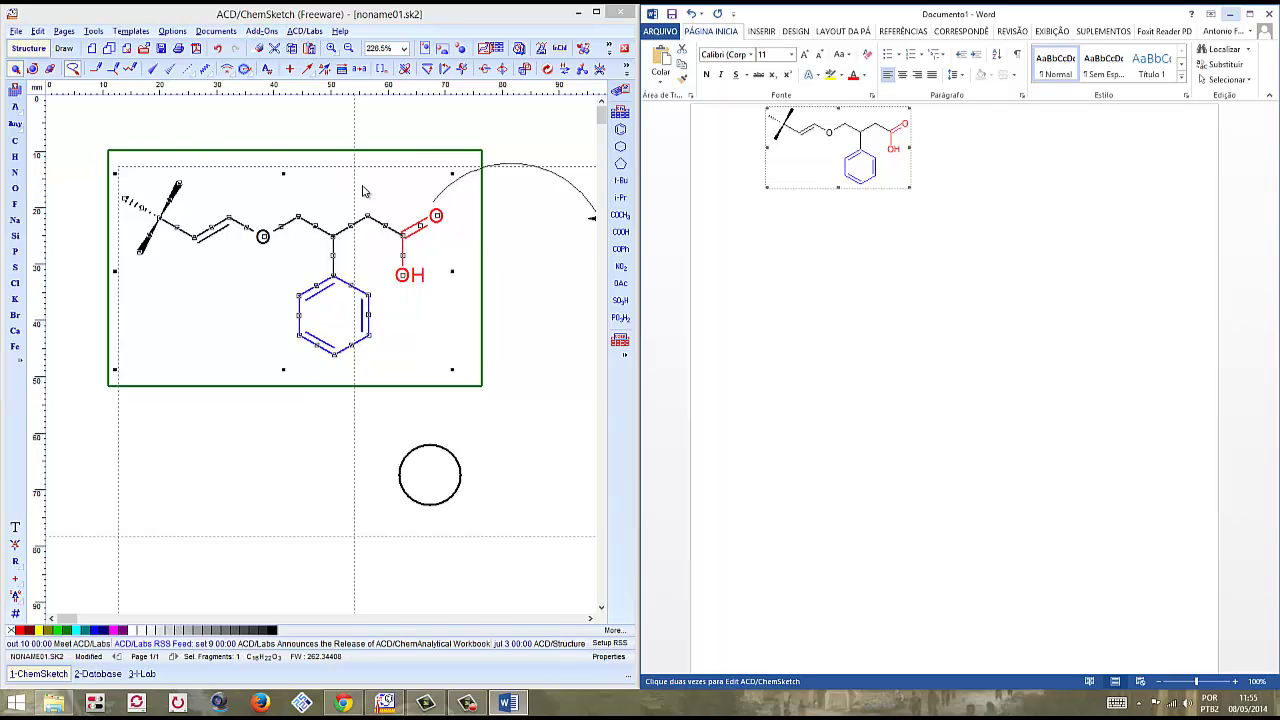
left_click(624, 16)
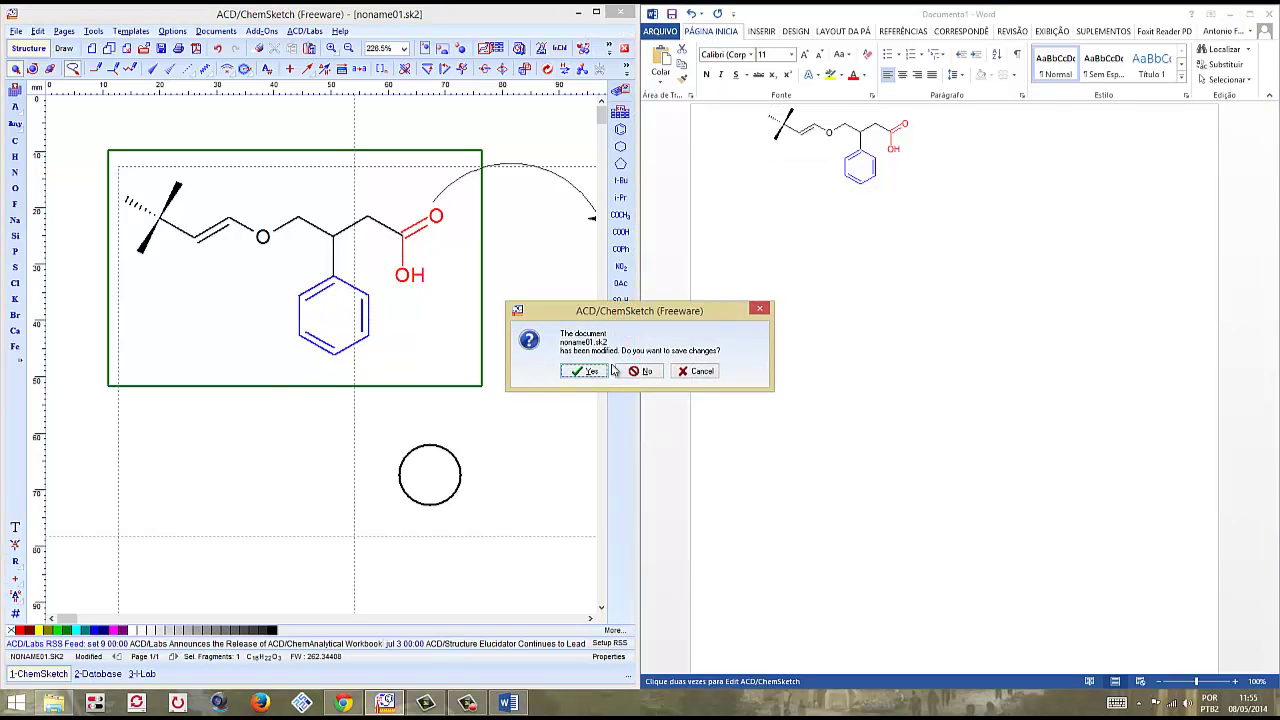
left_click(645, 372)
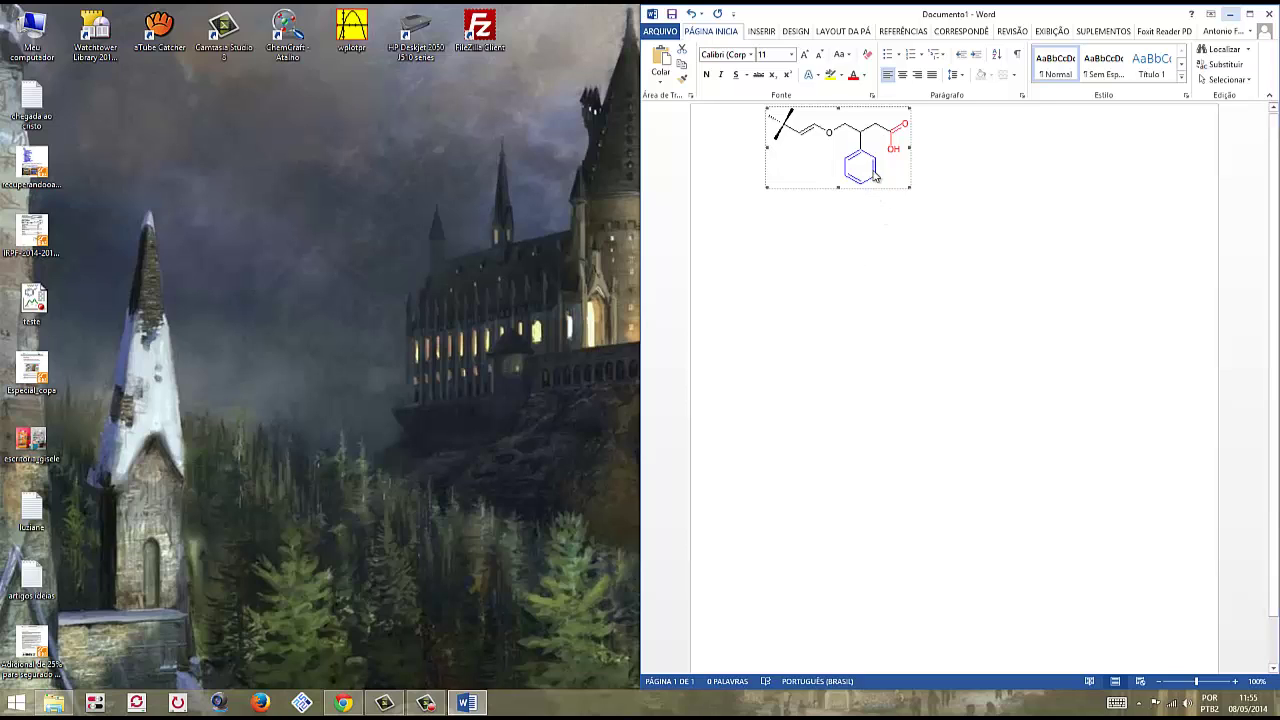
- Open the structure embedded in Word for editing in ChemSketch, dock its window beside Word and fit the page width
left_click(868, 172)
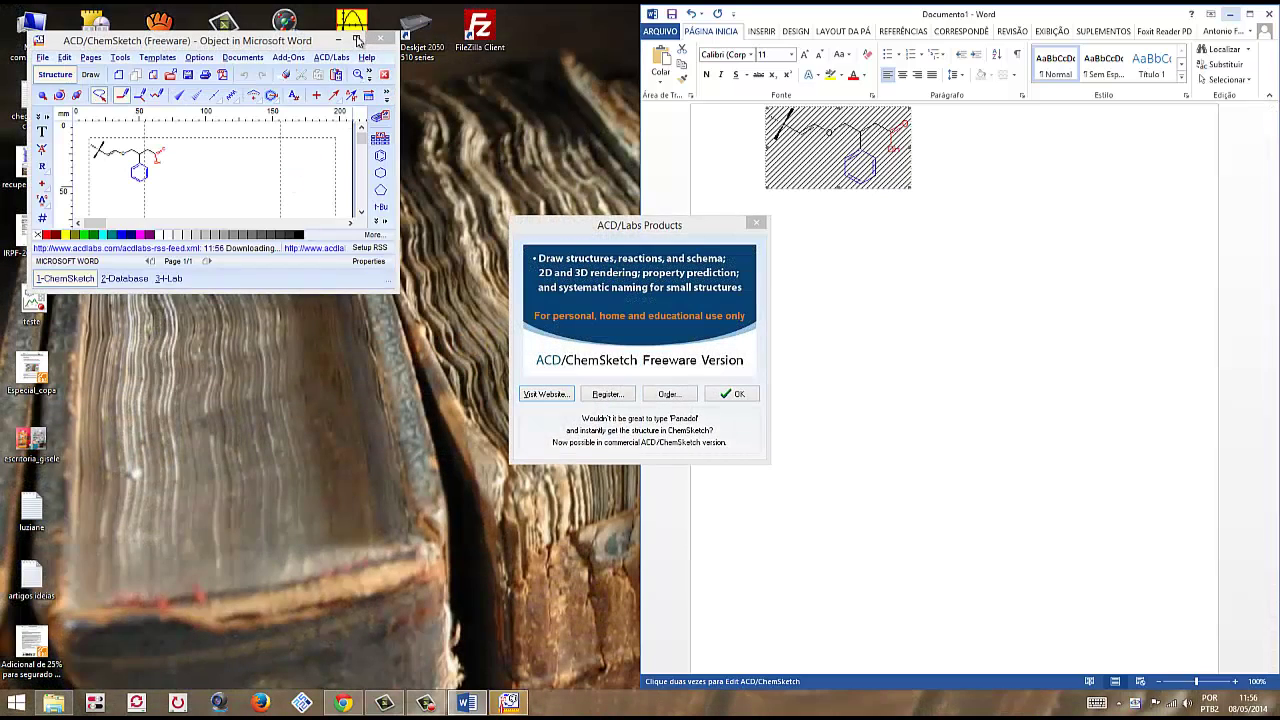
left_click(757, 224)
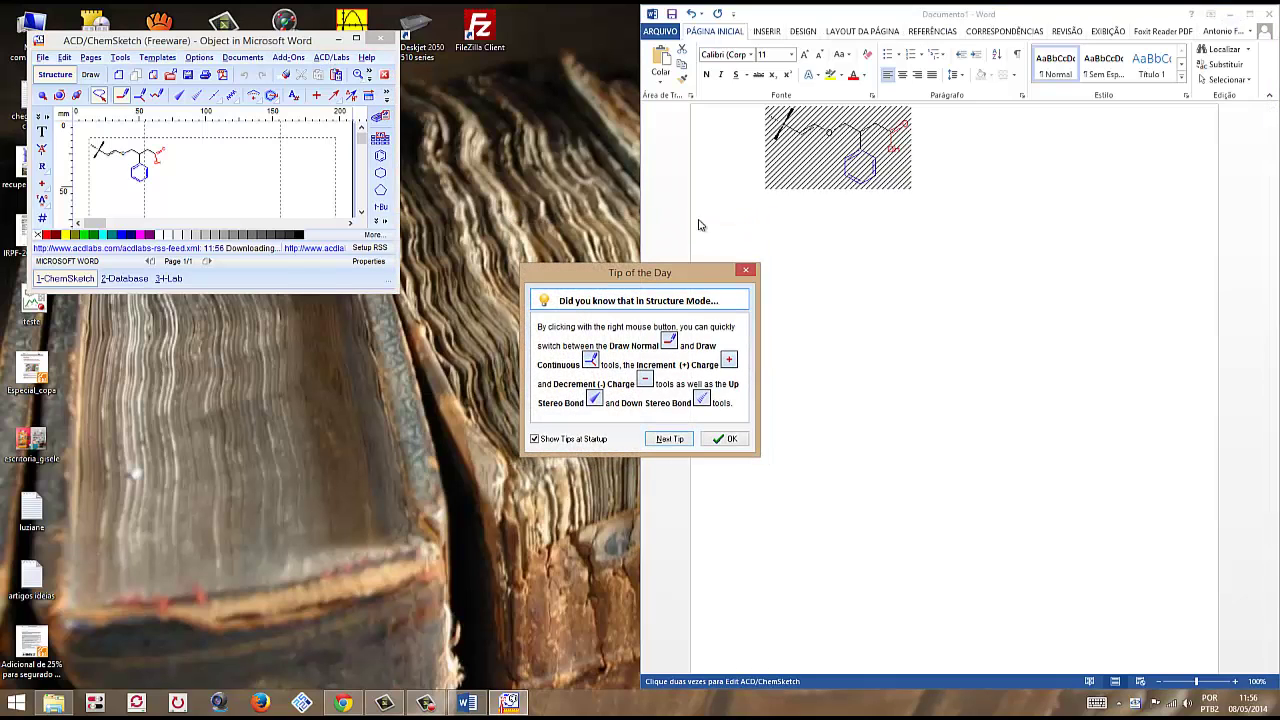
left_click(747, 271)
left_click(356, 38)
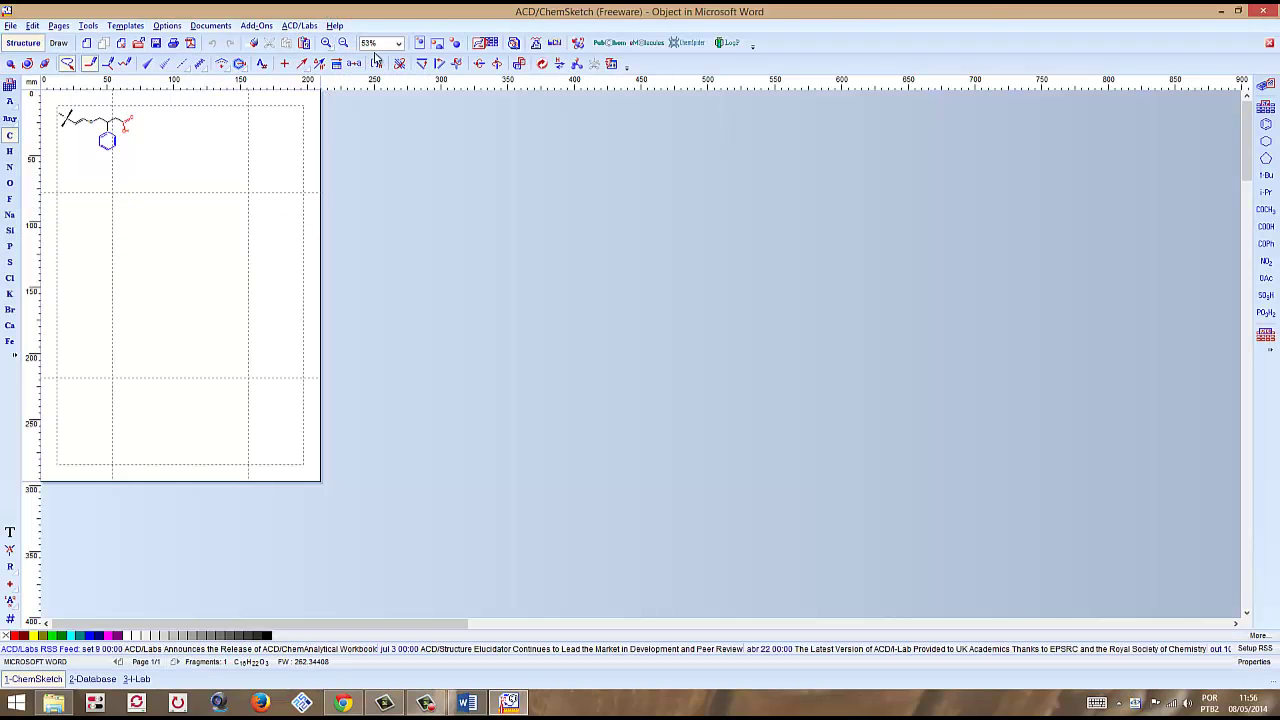
left_click(1238, 11)
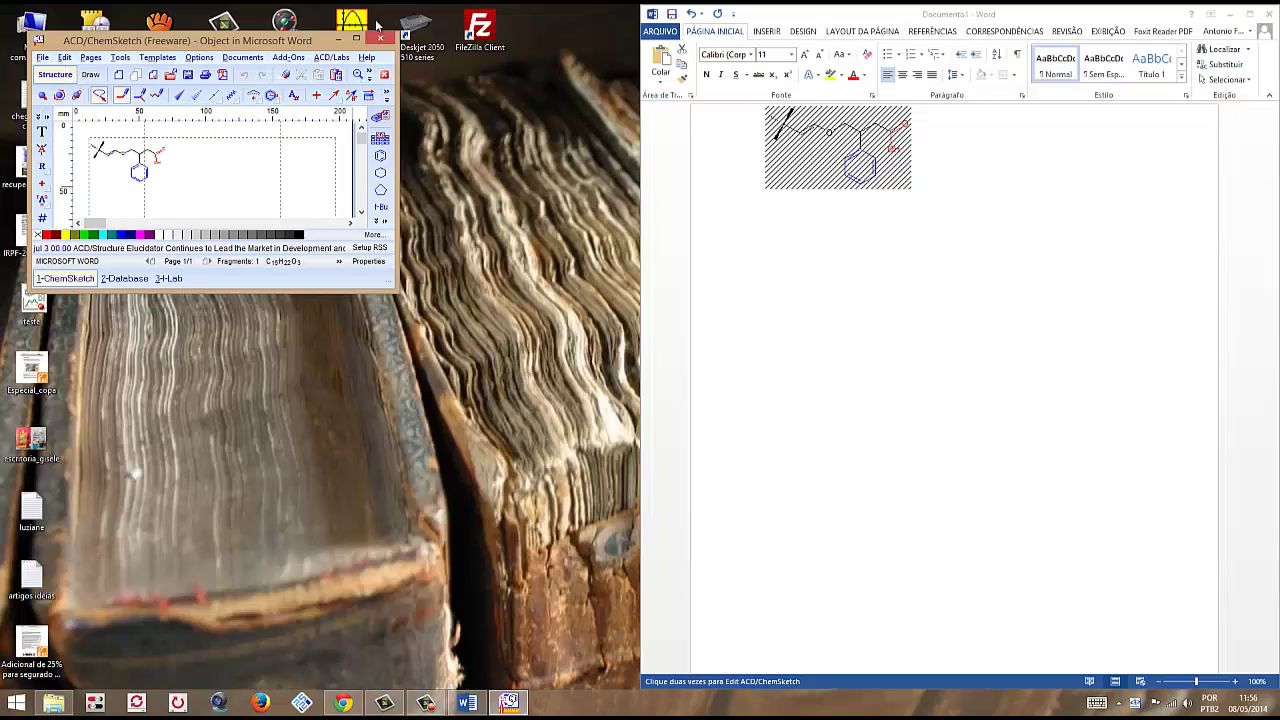
left_click_drag(221, 45, 2, 45)
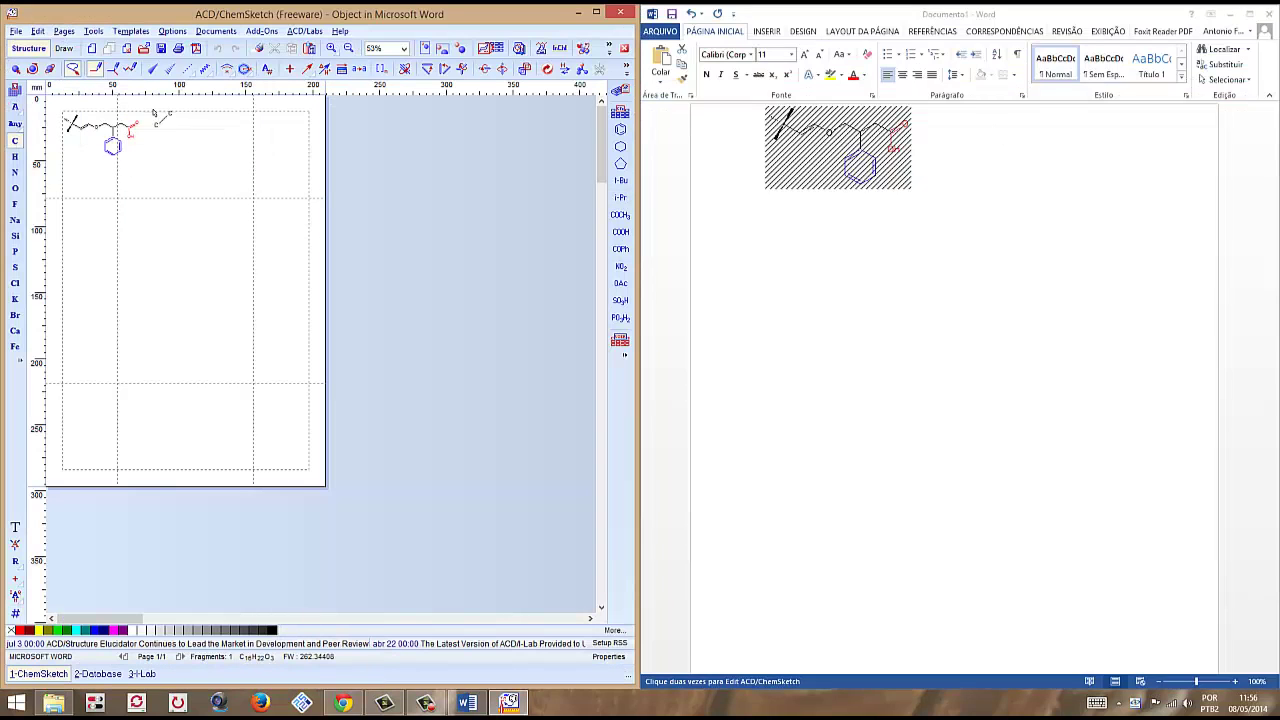
left_click(441, 49)
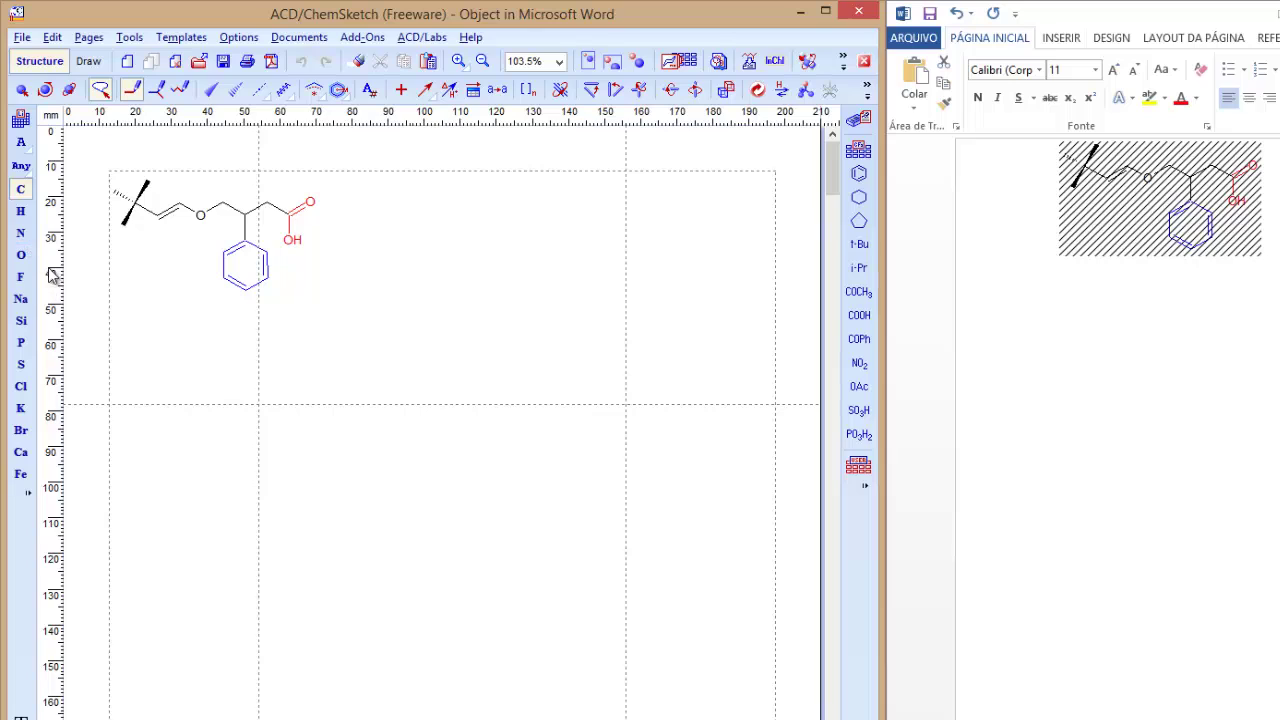
- Attach fluorine beside the ether oxygen, phosphorus beside the carboxyl group and nitrogen at the ring's meta position
left_click(20, 276)
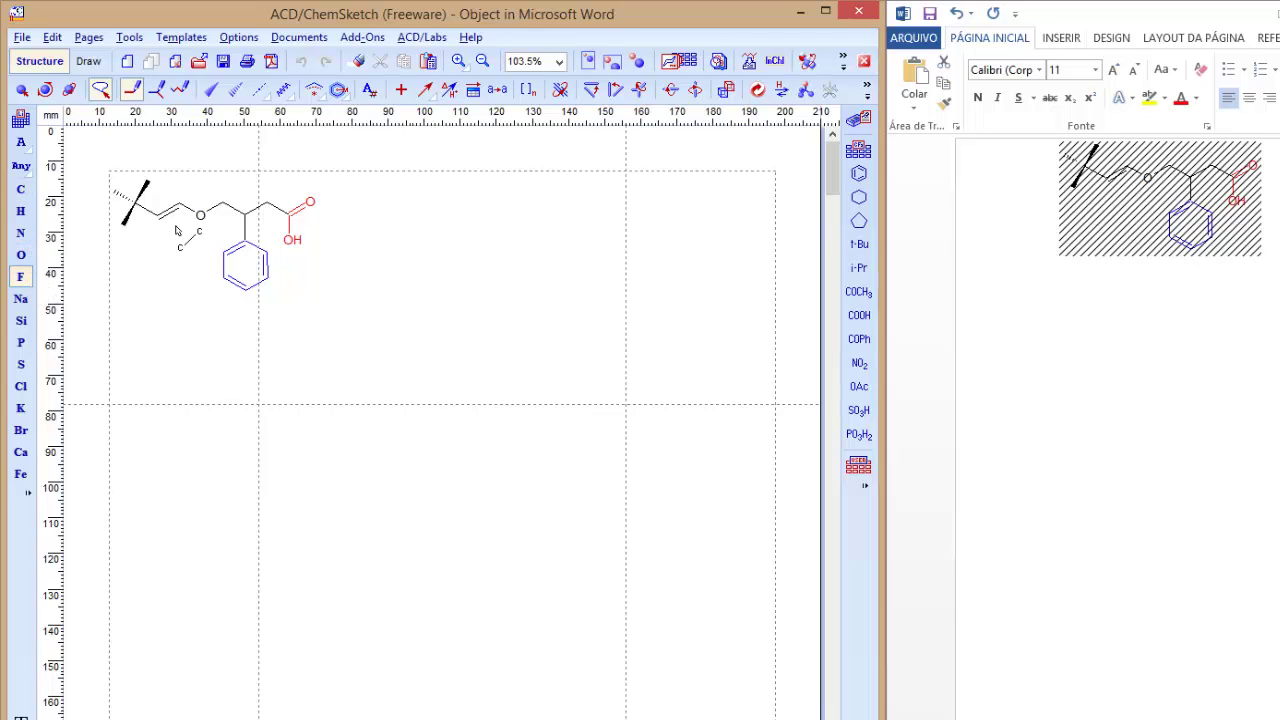
left_click(225, 183)
left_click(22, 344)
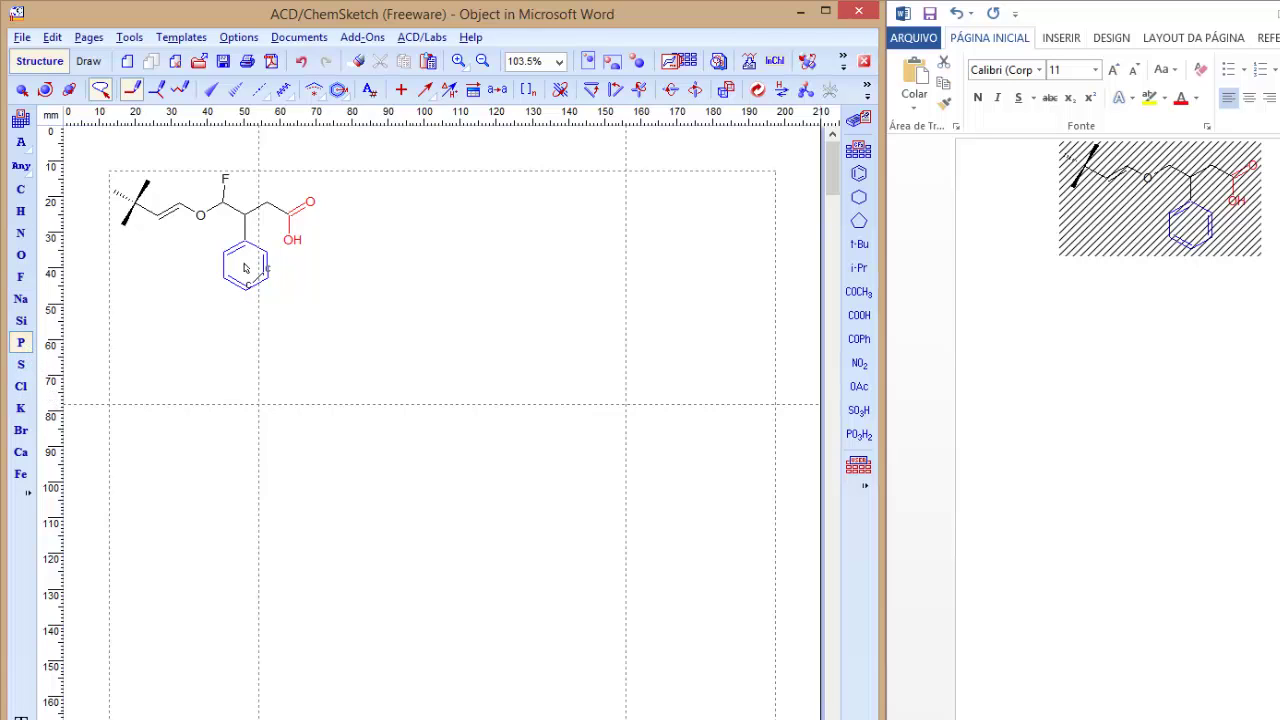
left_click(276, 186)
left_click(20, 233)
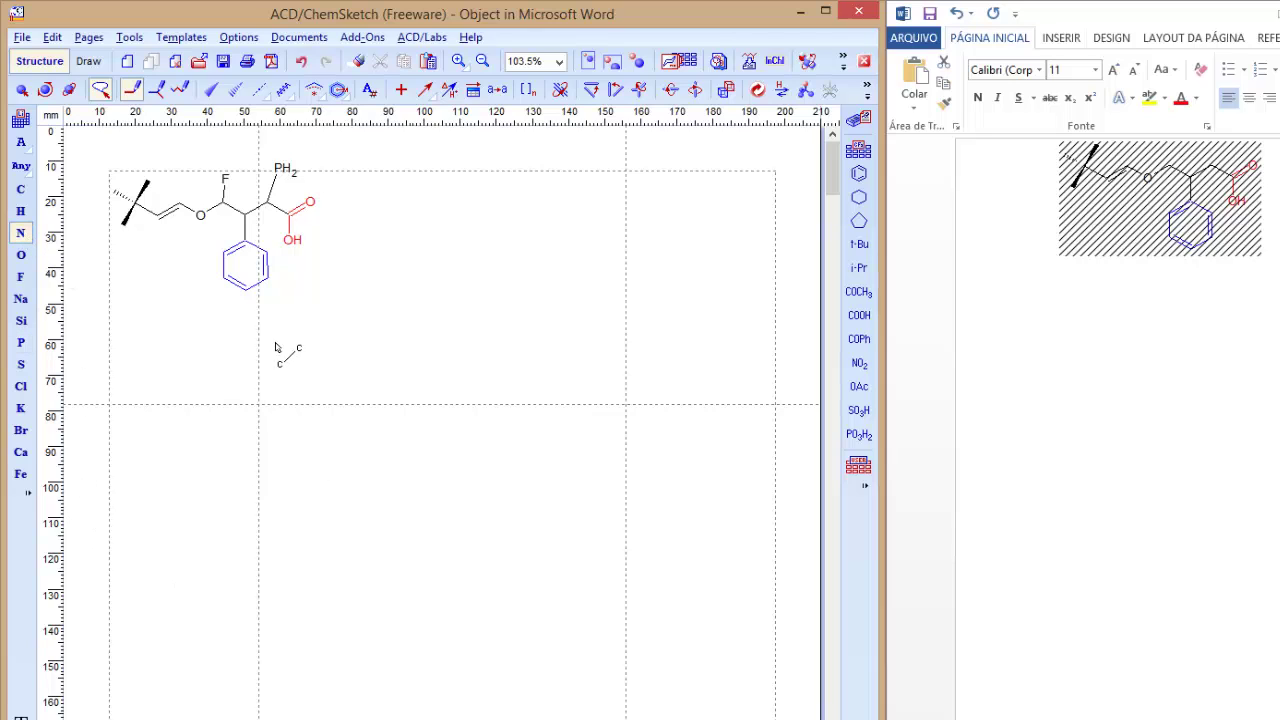
left_click(268, 278)
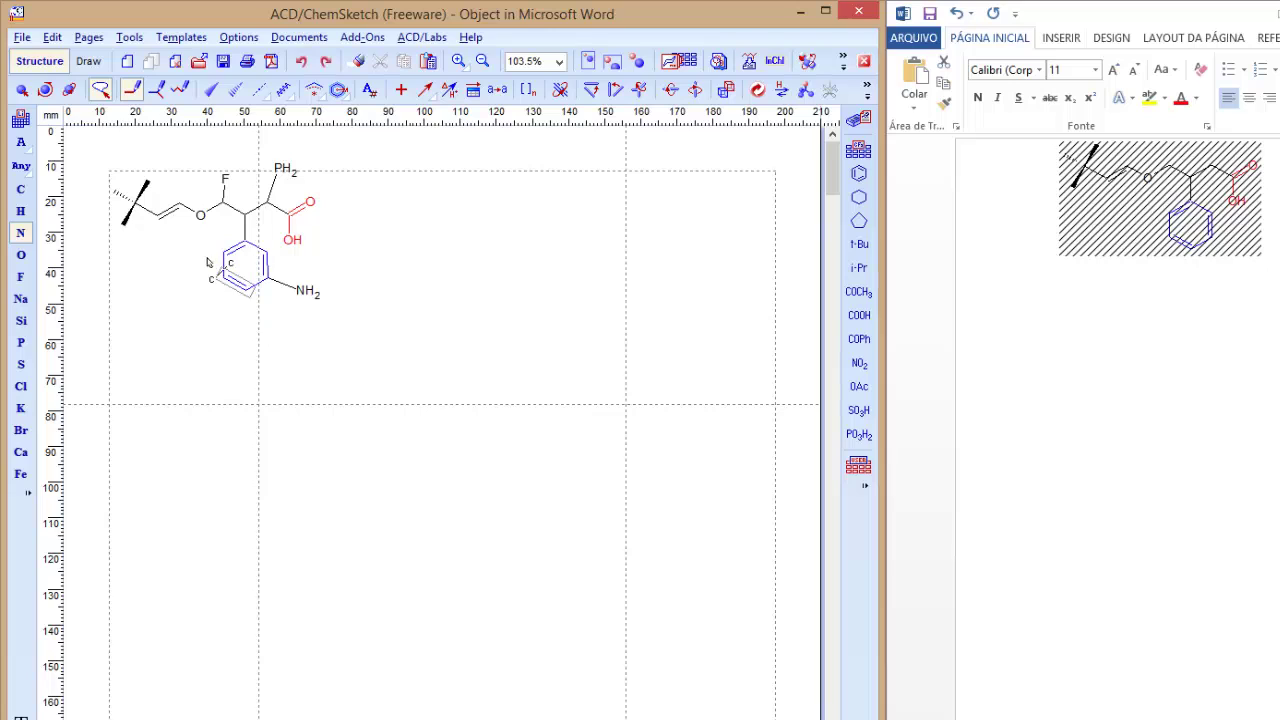
- Apply Clean Structure to the whole modified molecule
left_click(21, 89)
left_click(255, 283)
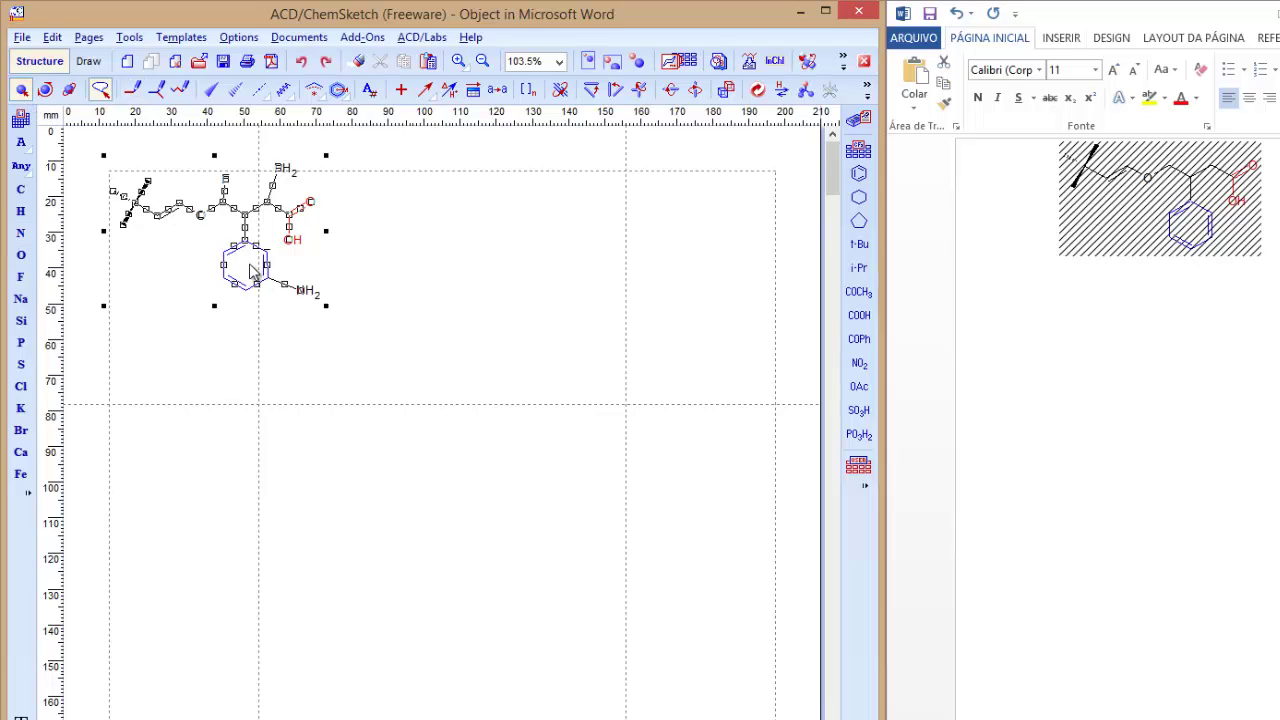
left_click(756, 89)
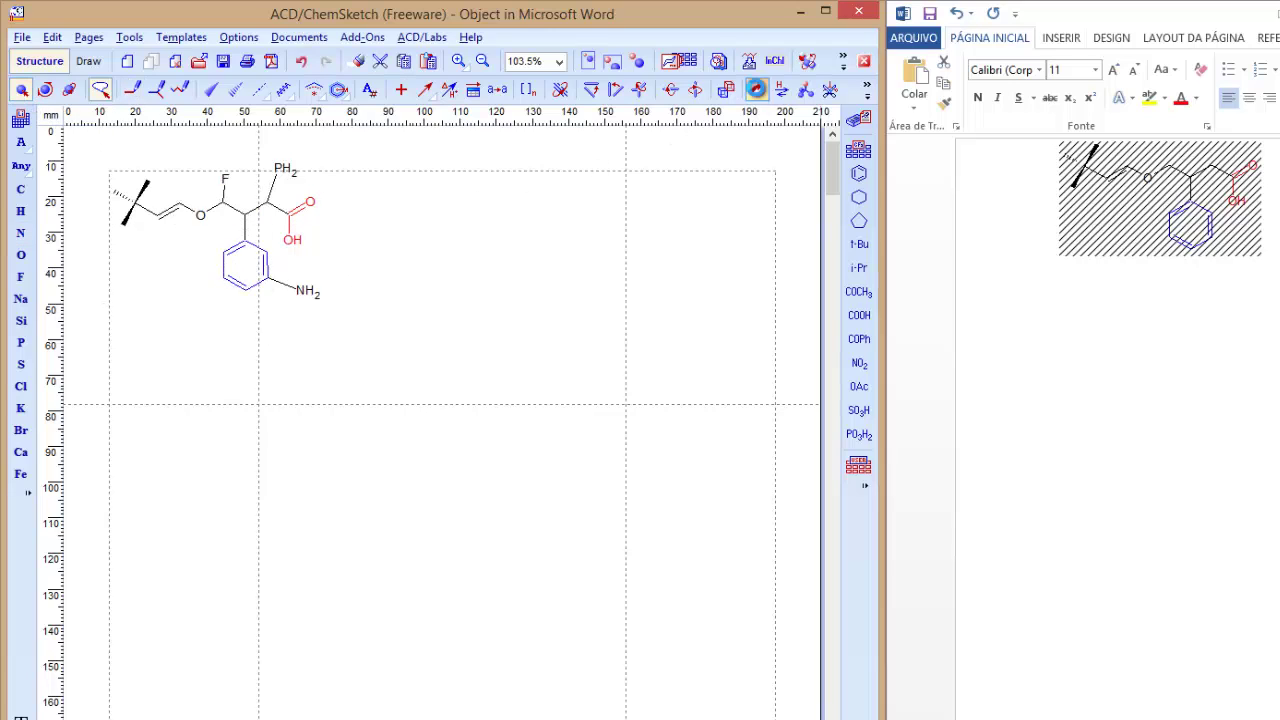
left_click(566, 283)
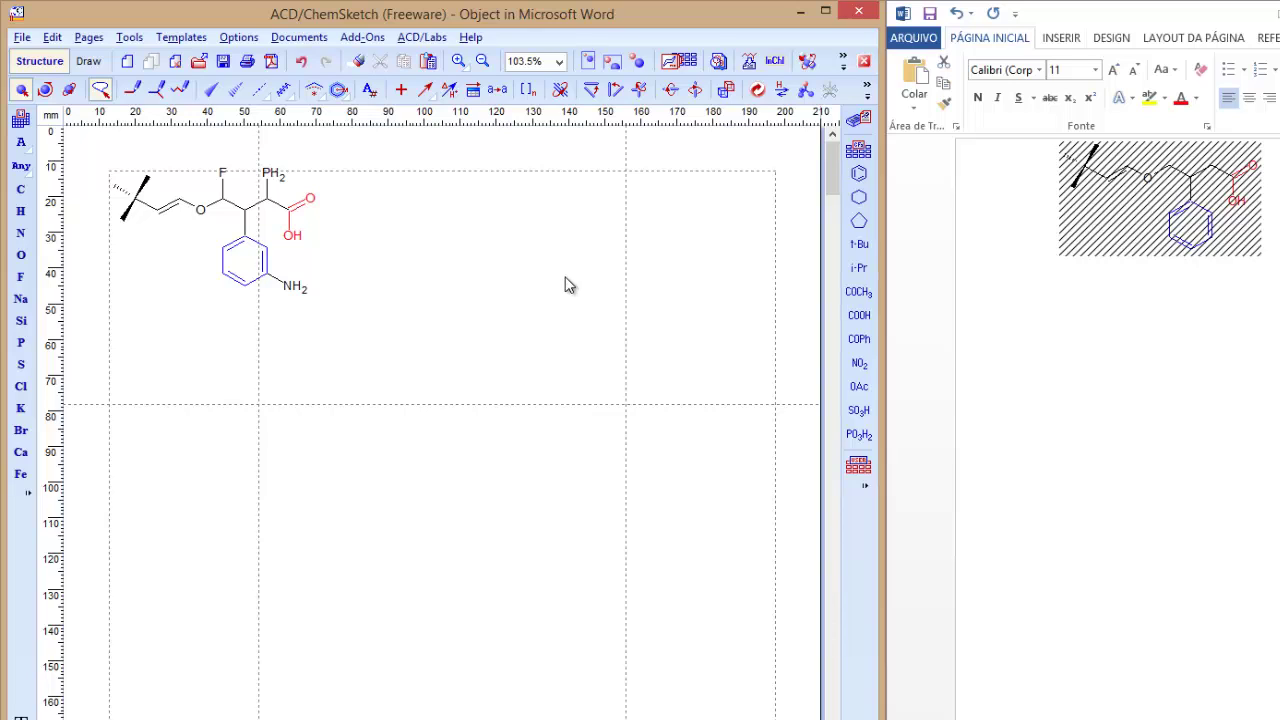
- Update the embedded structure in the Word document with the edited molecule and return to Word
left_click(22, 38)
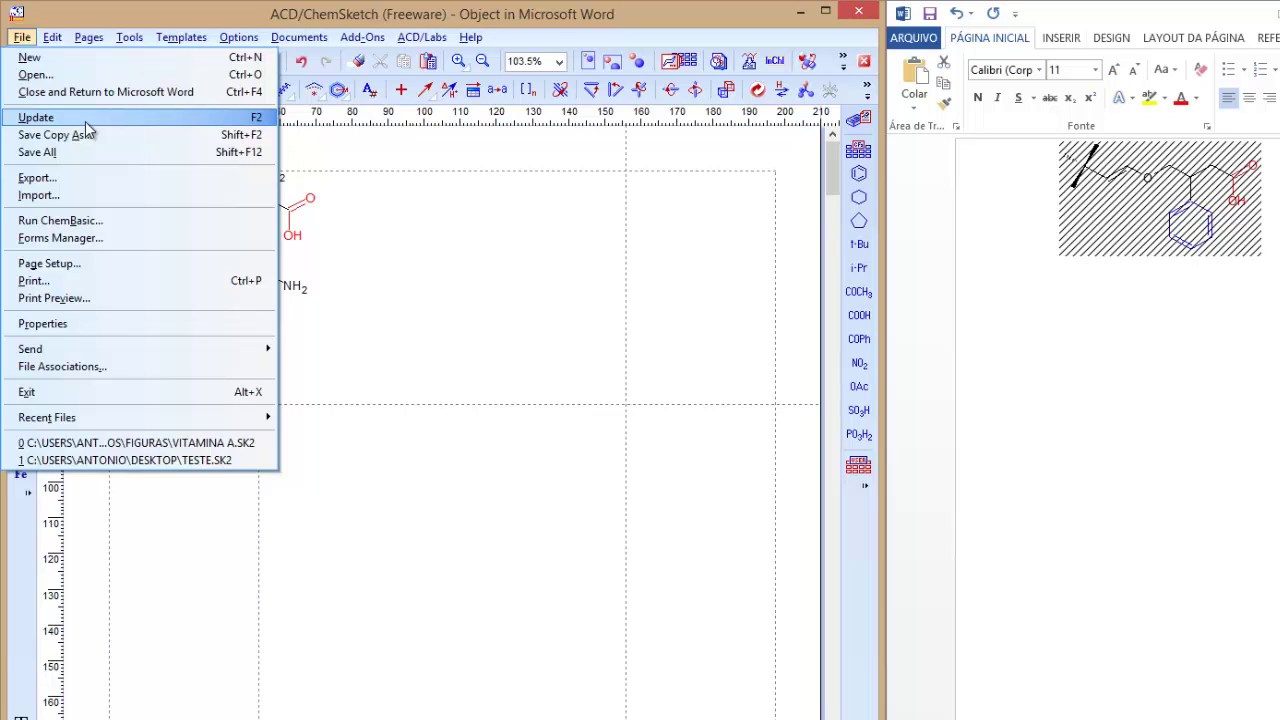
left_click(36, 118)
left_click(1249, 400)
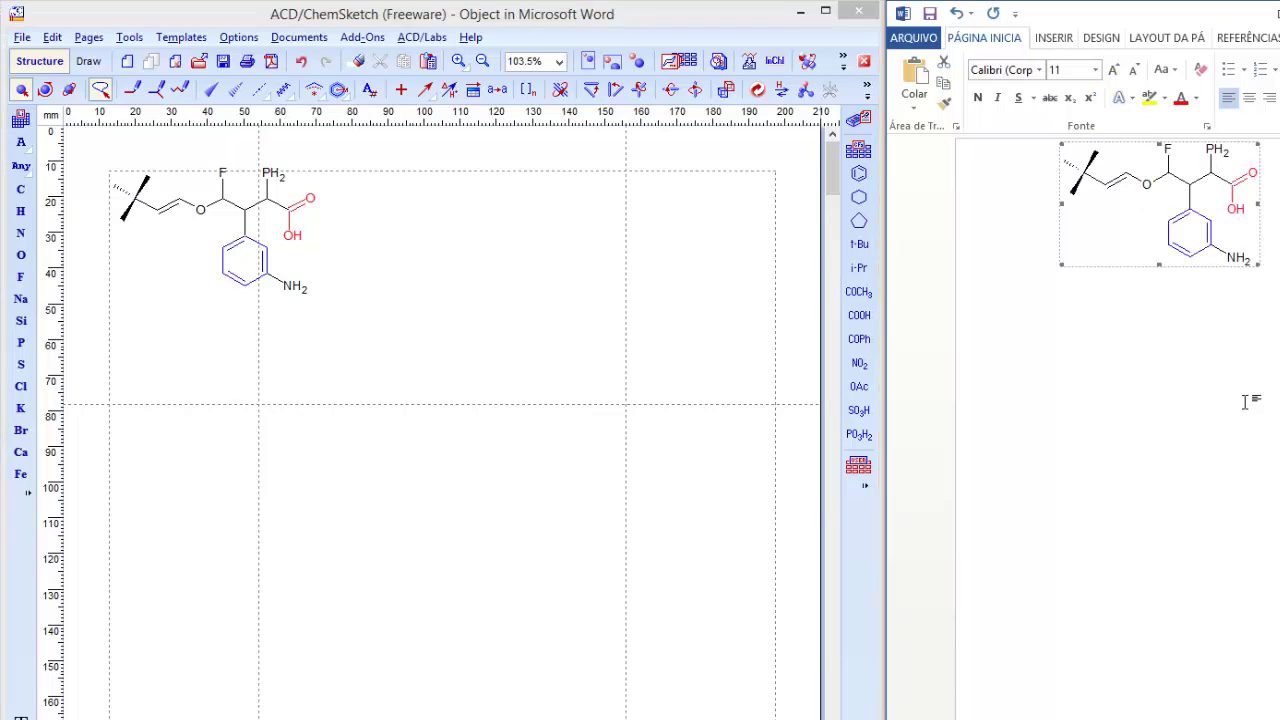